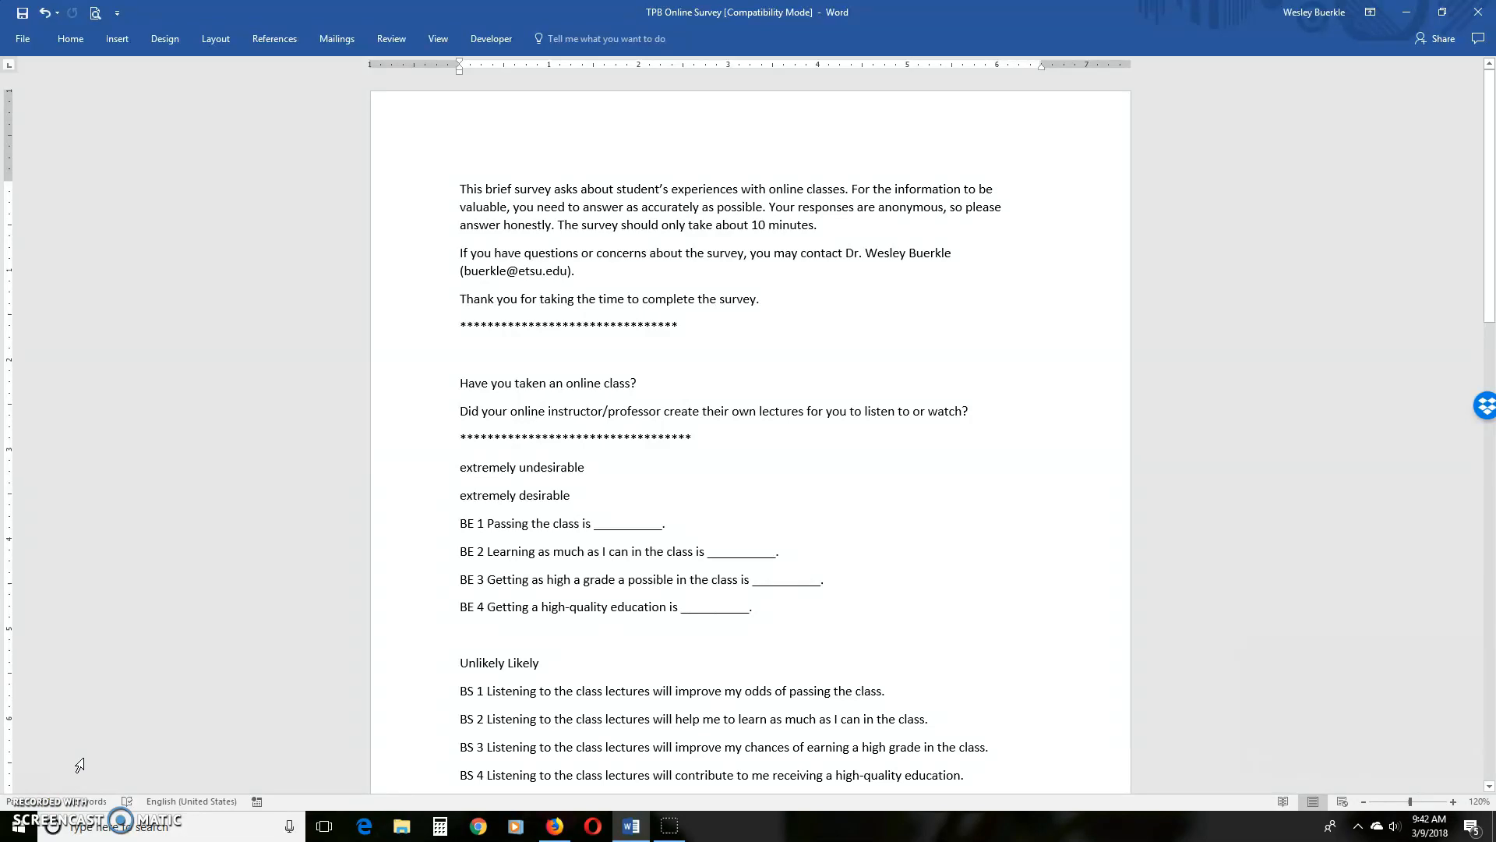
scroll(503, 537, "down", 3)
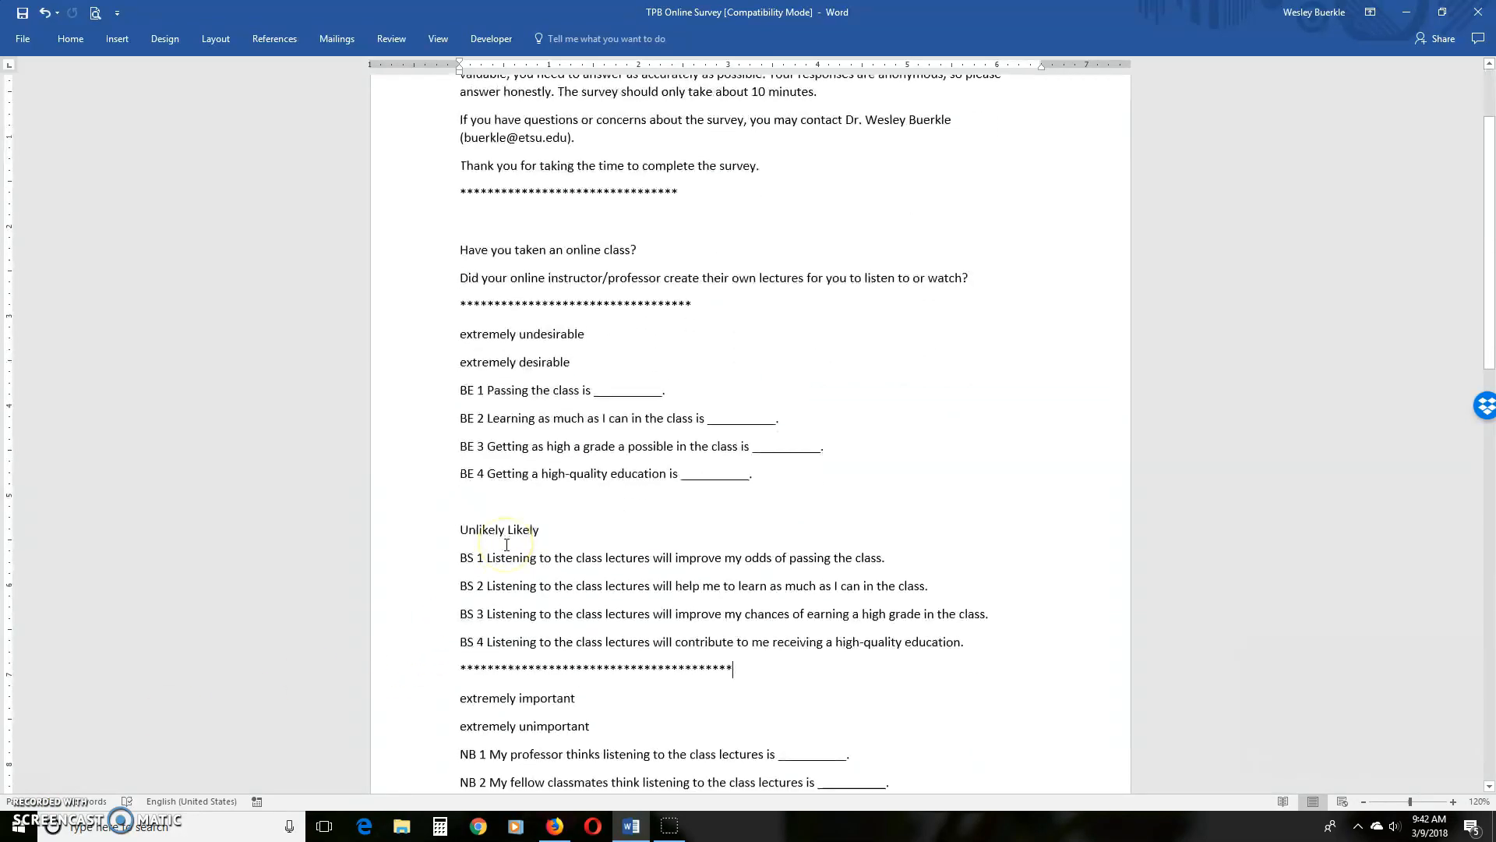
scroll(507, 544, "up", 2)
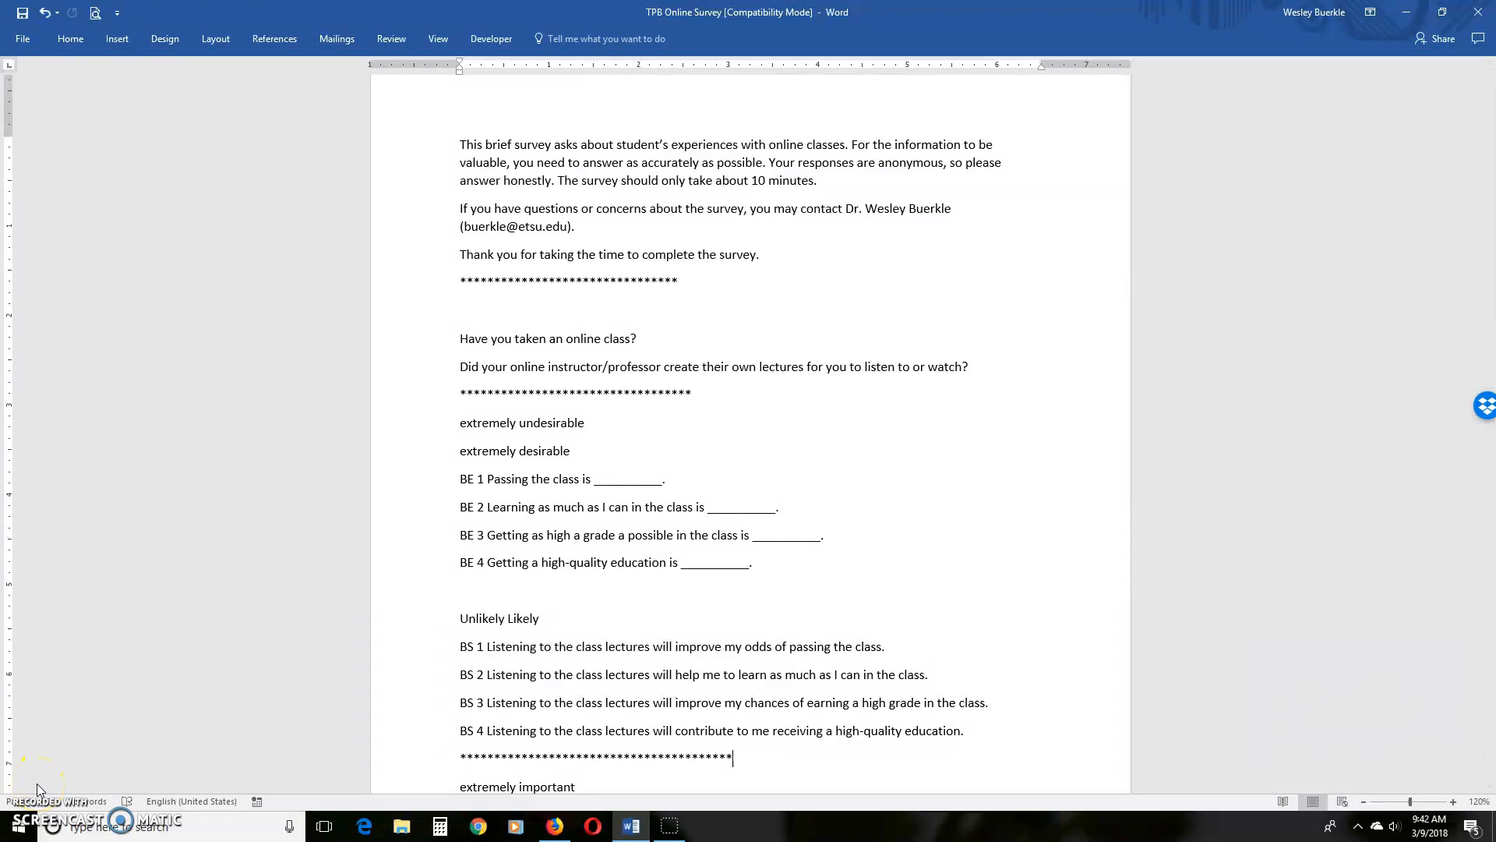
- Switch to Firefox and open Google's products page from the expanded list of Google apps
left_click(554, 826)
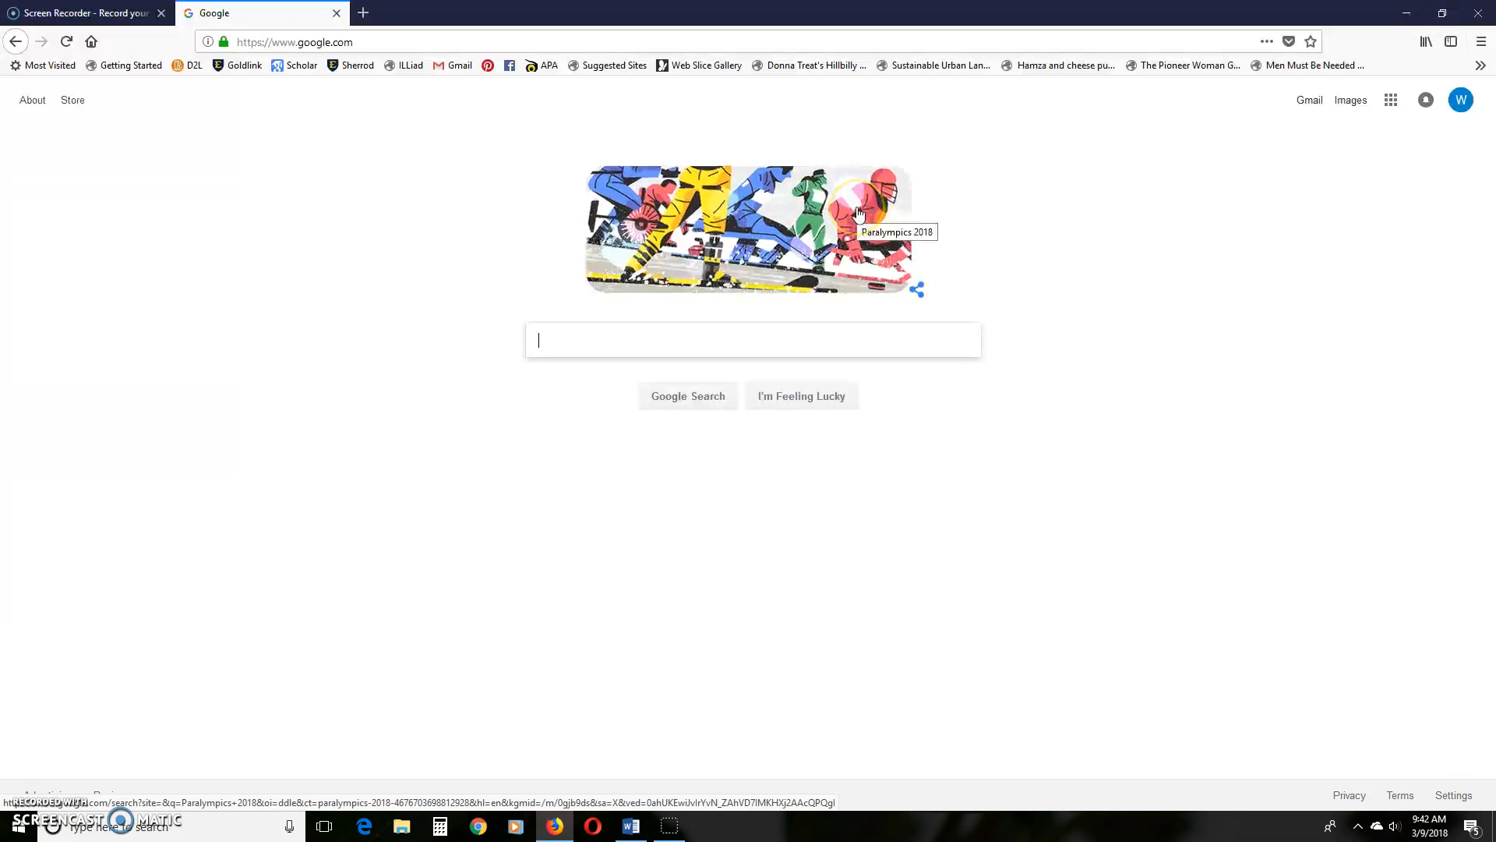
left_click(1393, 102)
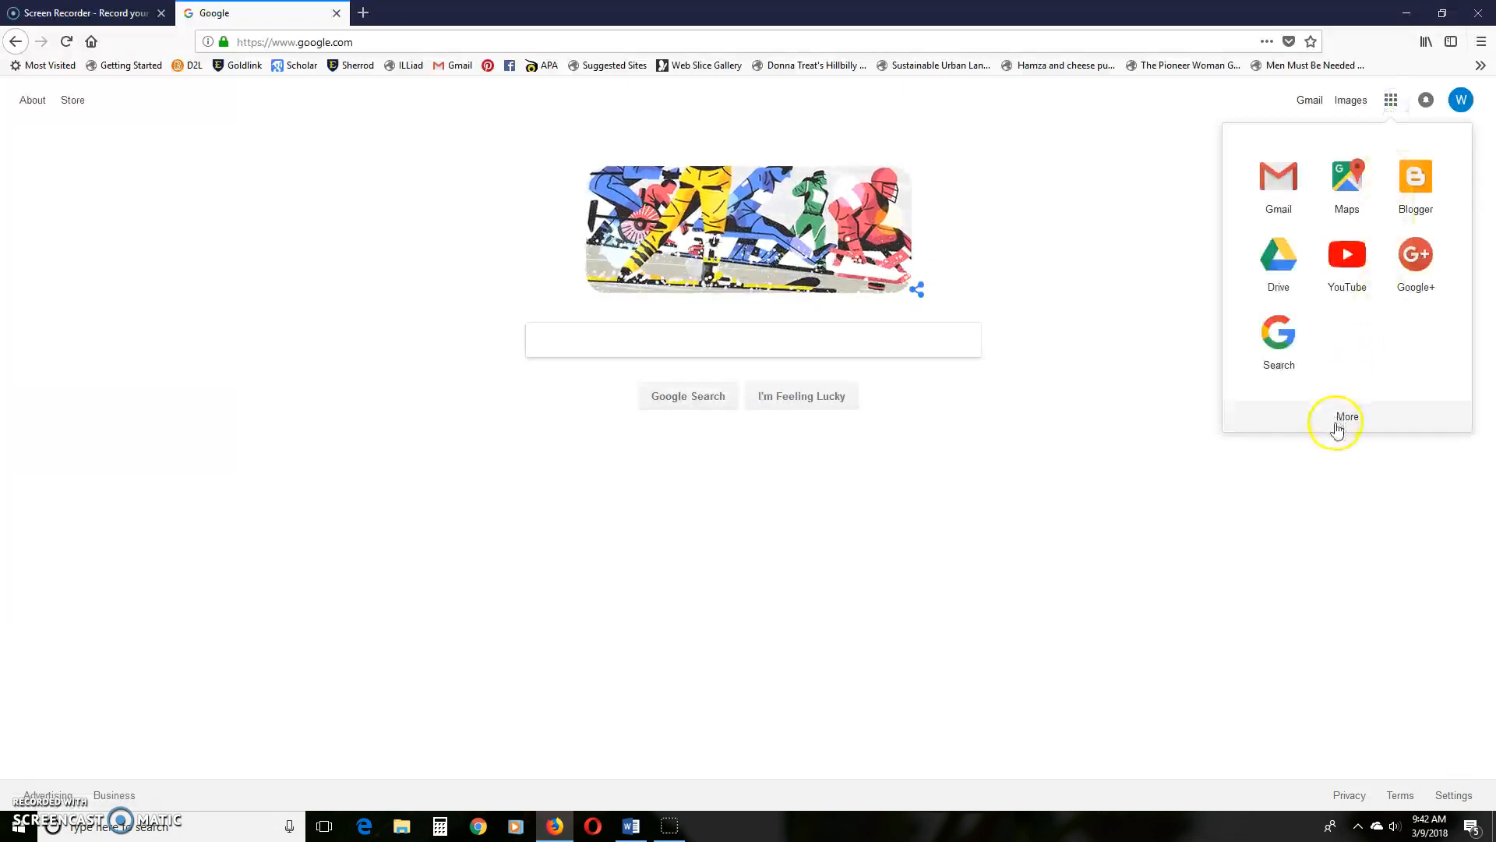
left_click(1337, 427)
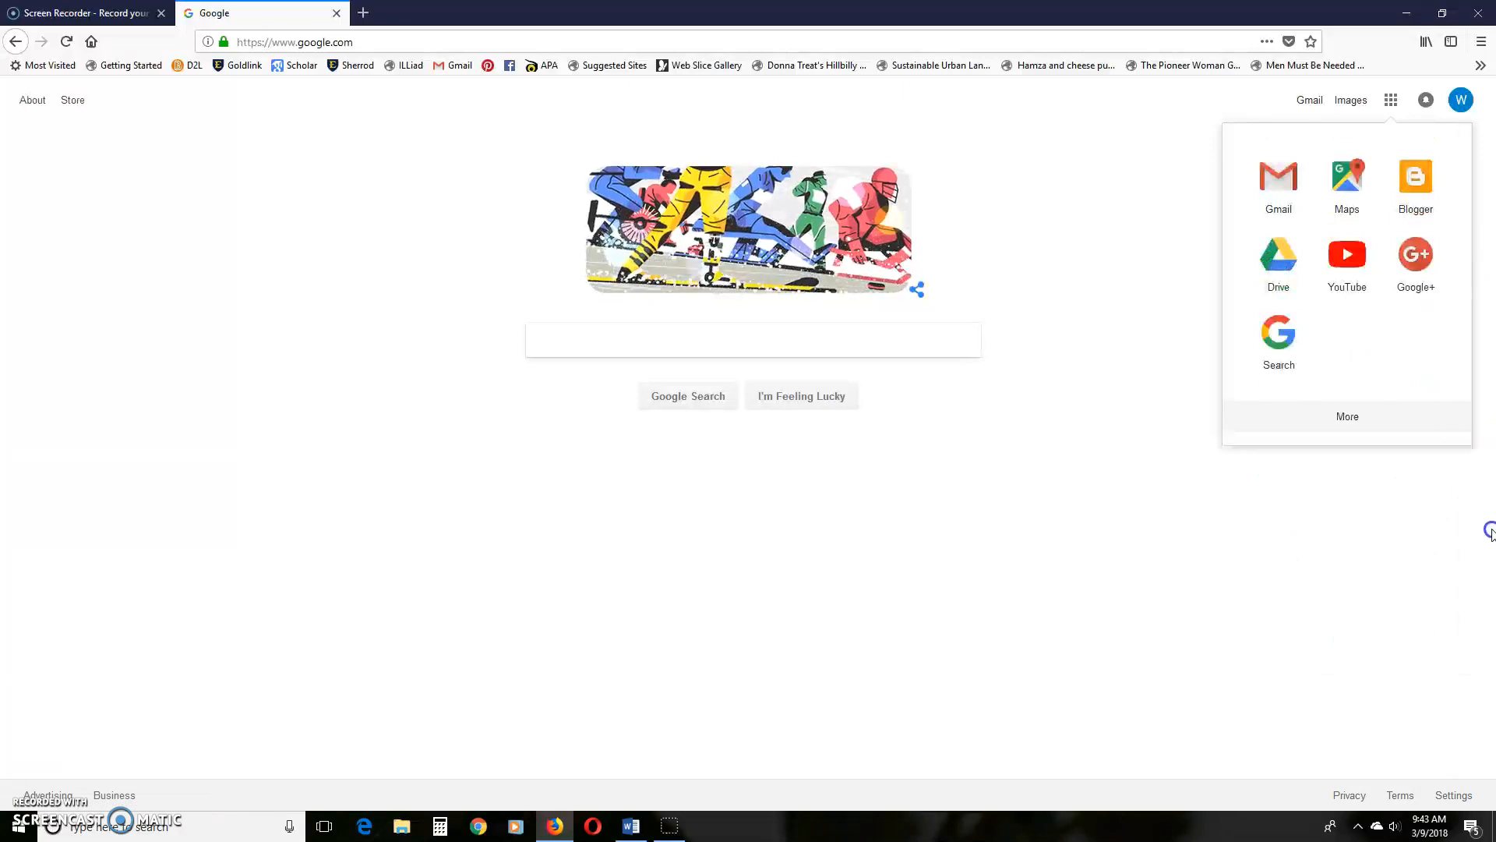
left_click(1349, 419)
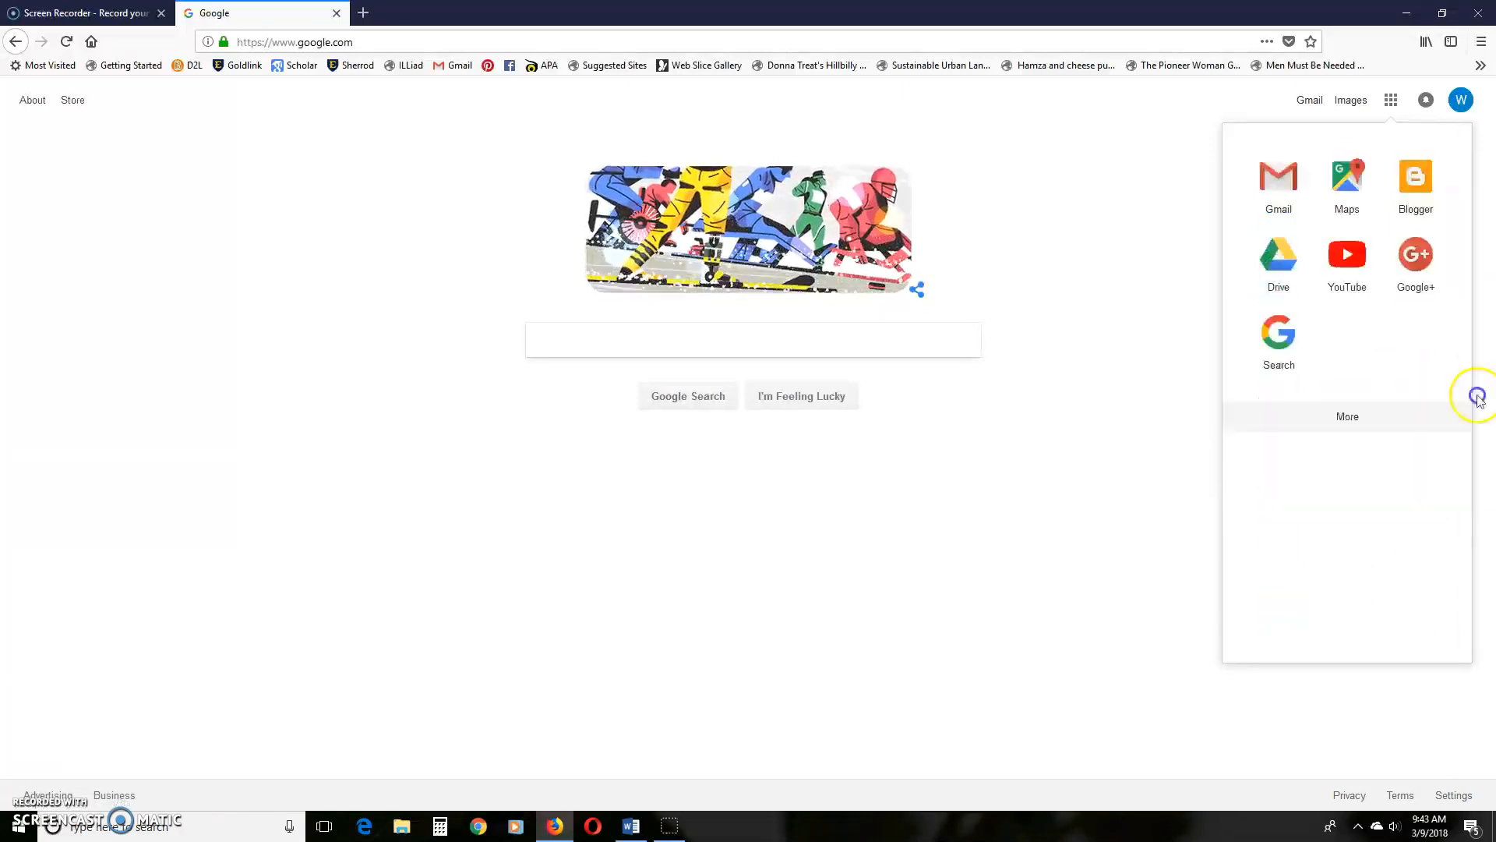
left_click(1346, 416)
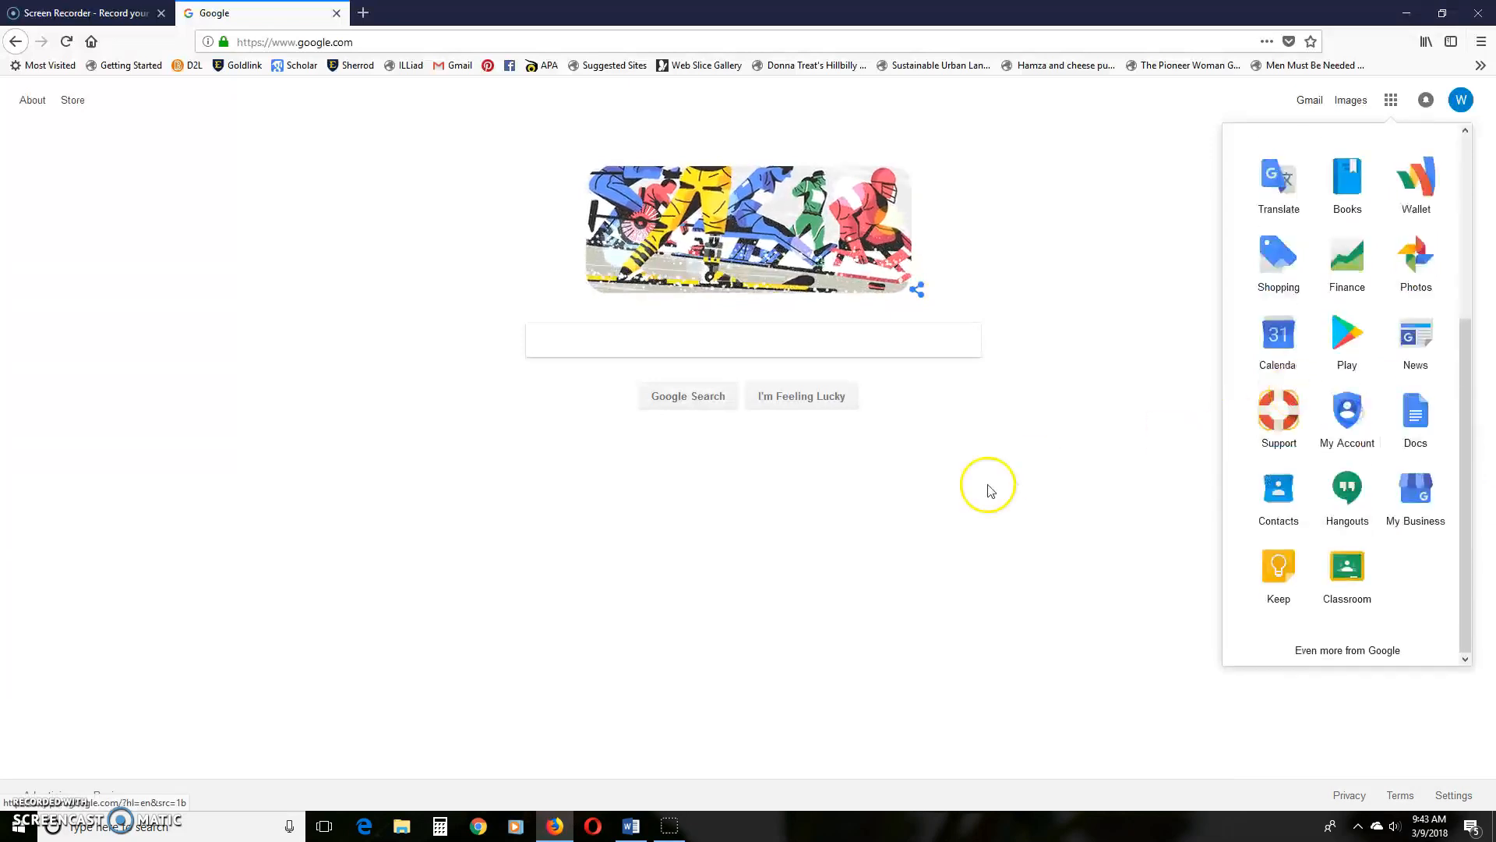
left_click(1355, 651)
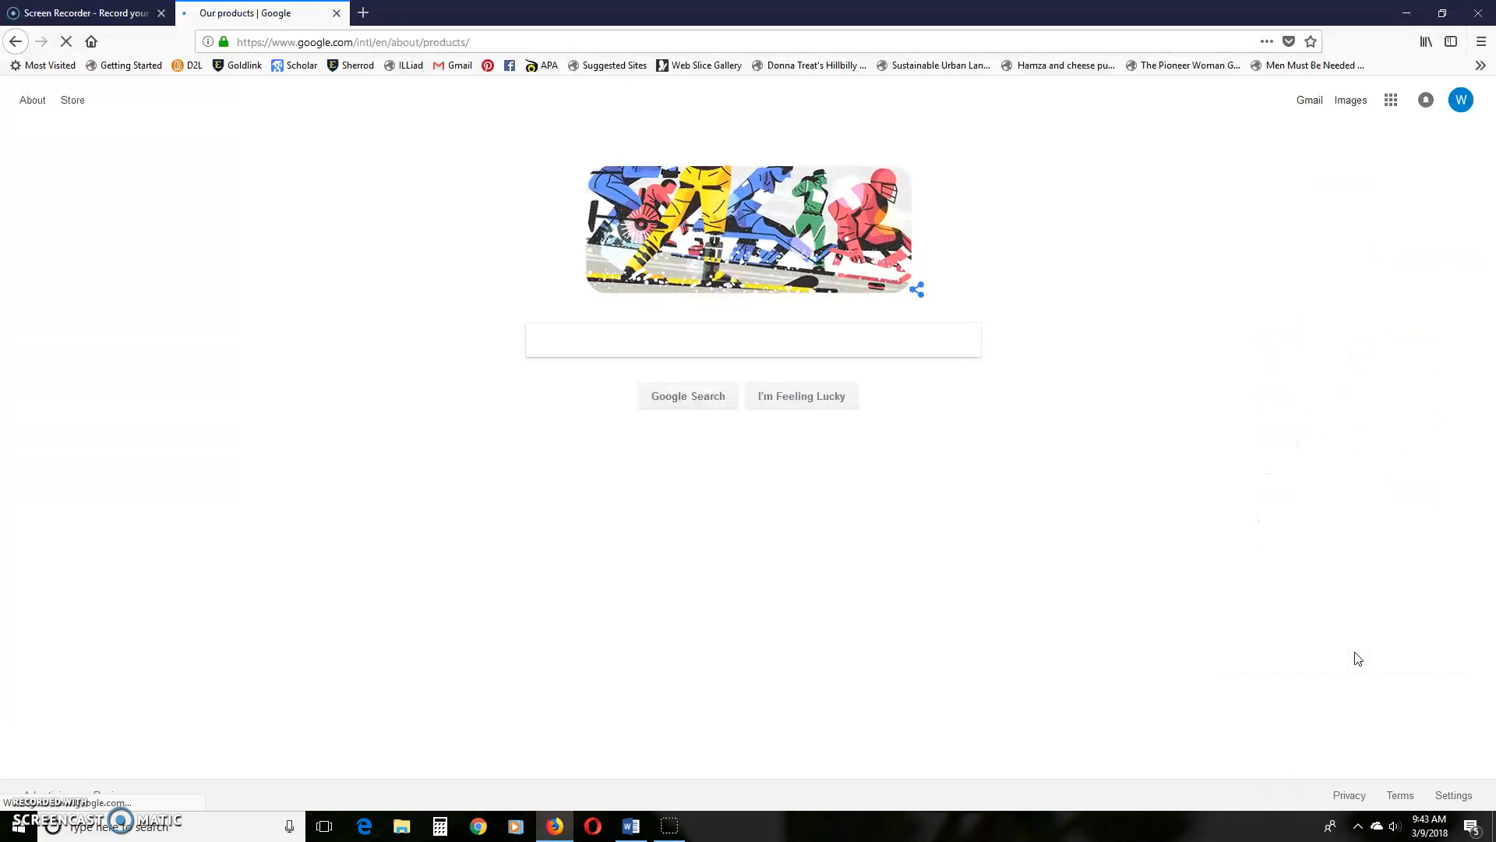
- Open Google Forms from the full product list and create a new blank form
left_click_drag(1489, 164, 1490, 670)
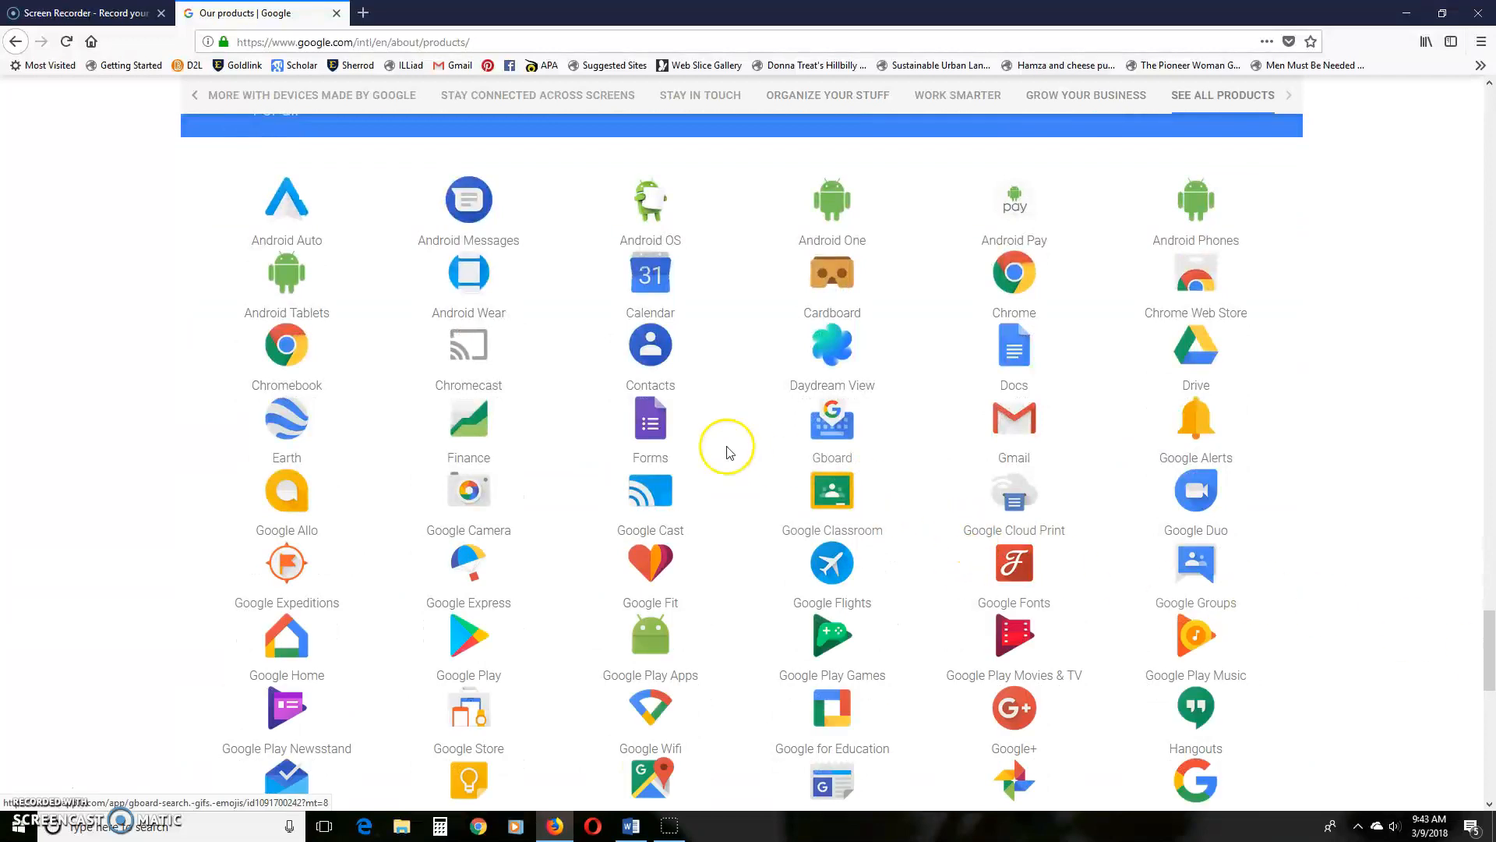
left_click(649, 423)
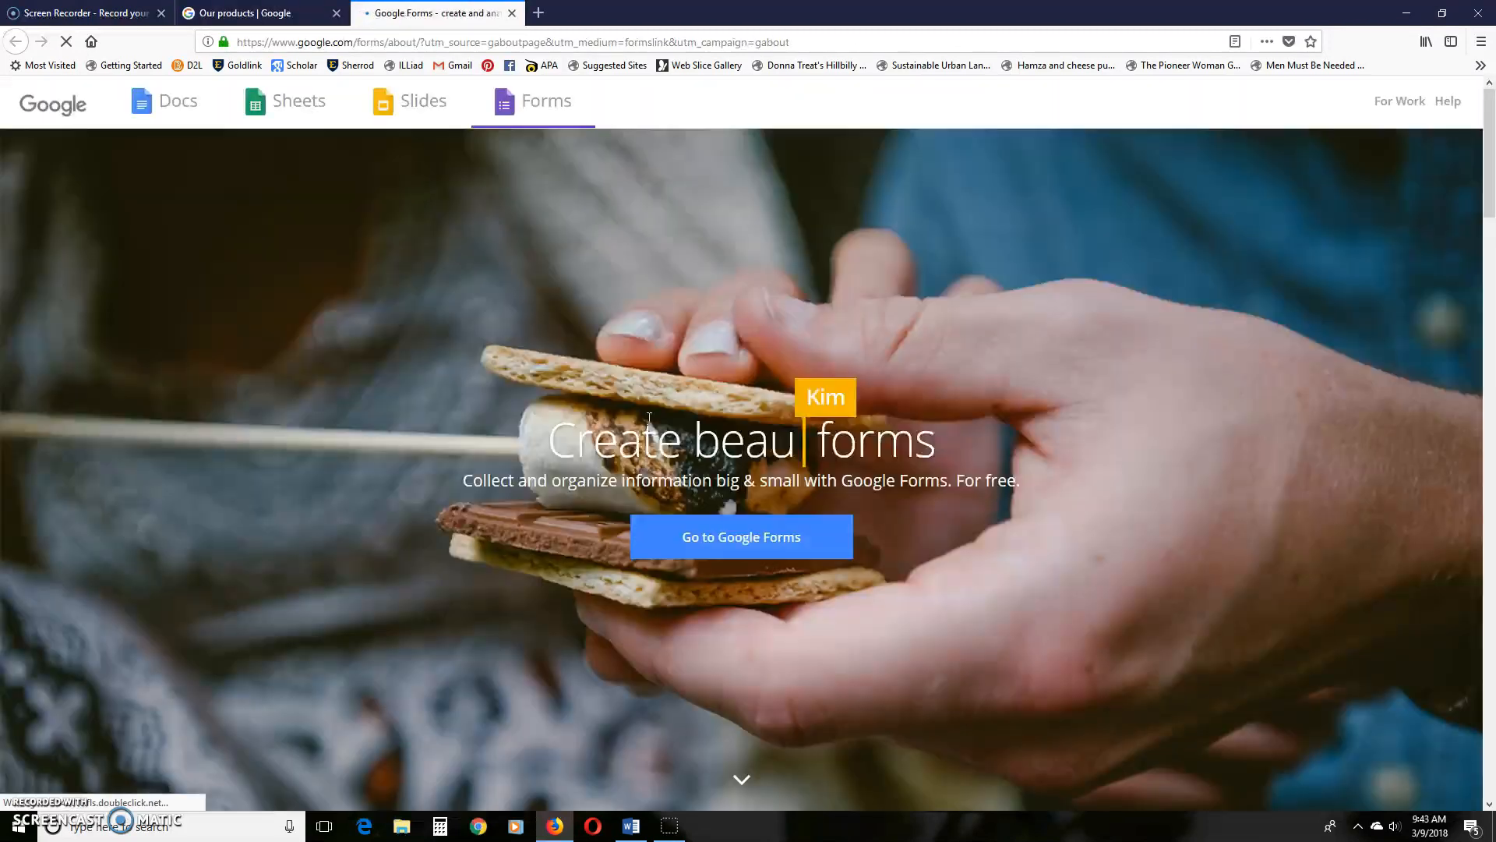
left_click(781, 536)
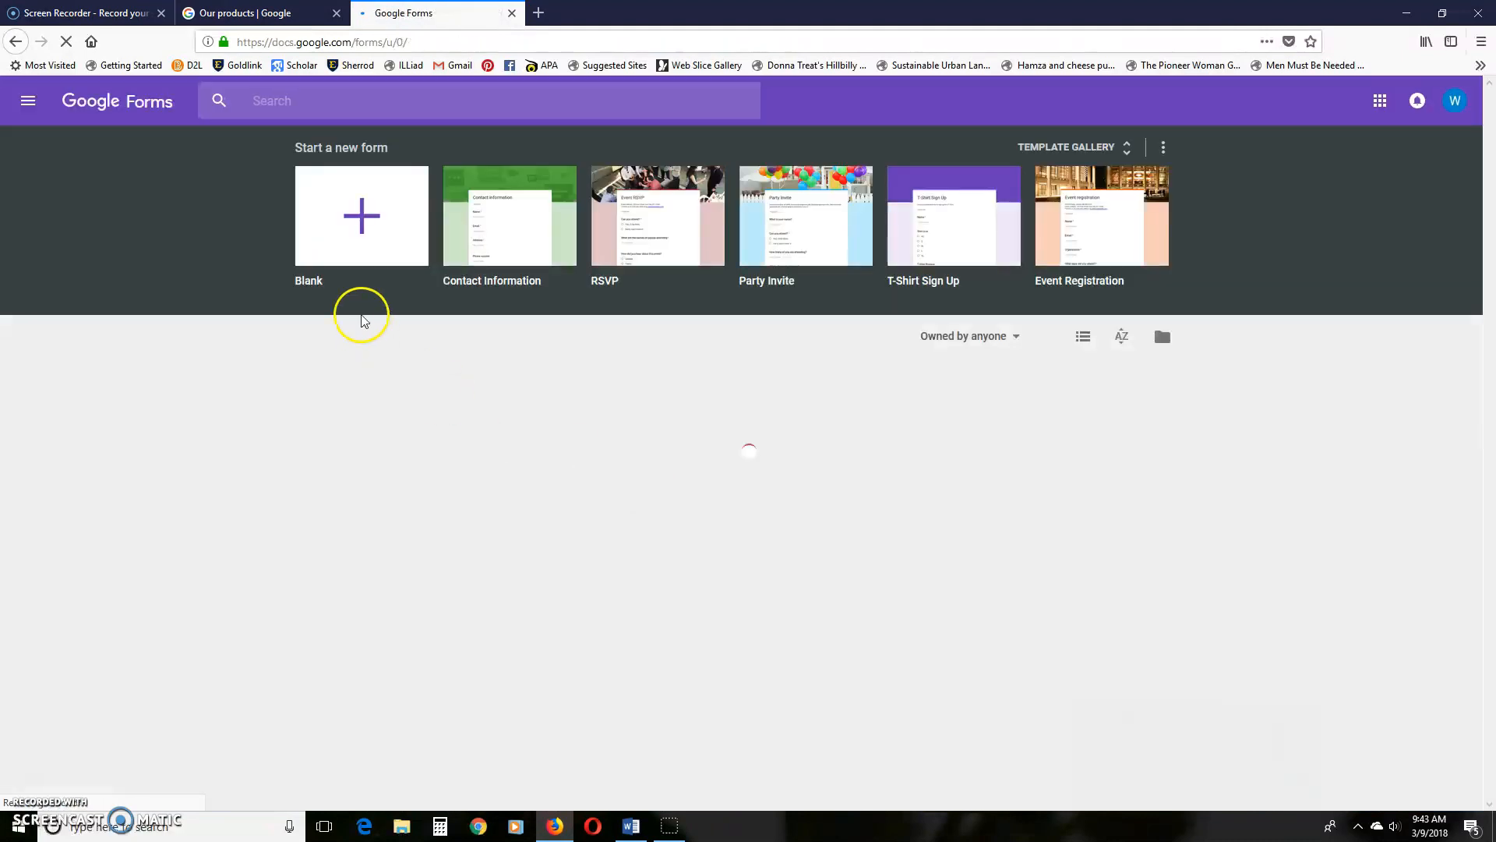
left_click(355, 243)
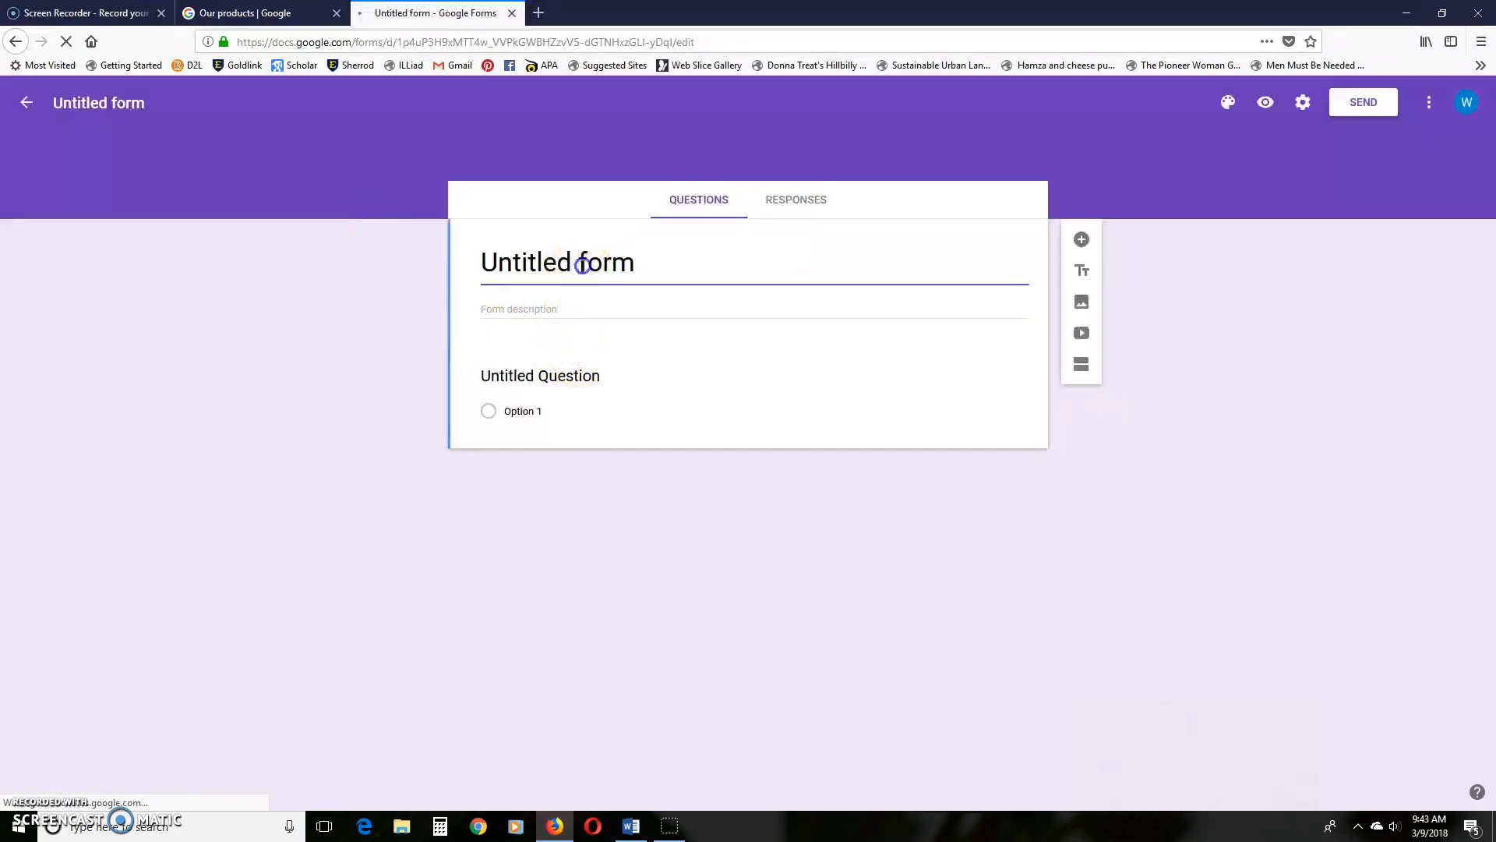
- Replace the form's title with "Online Lecture Survey"
triple_click(583, 265)
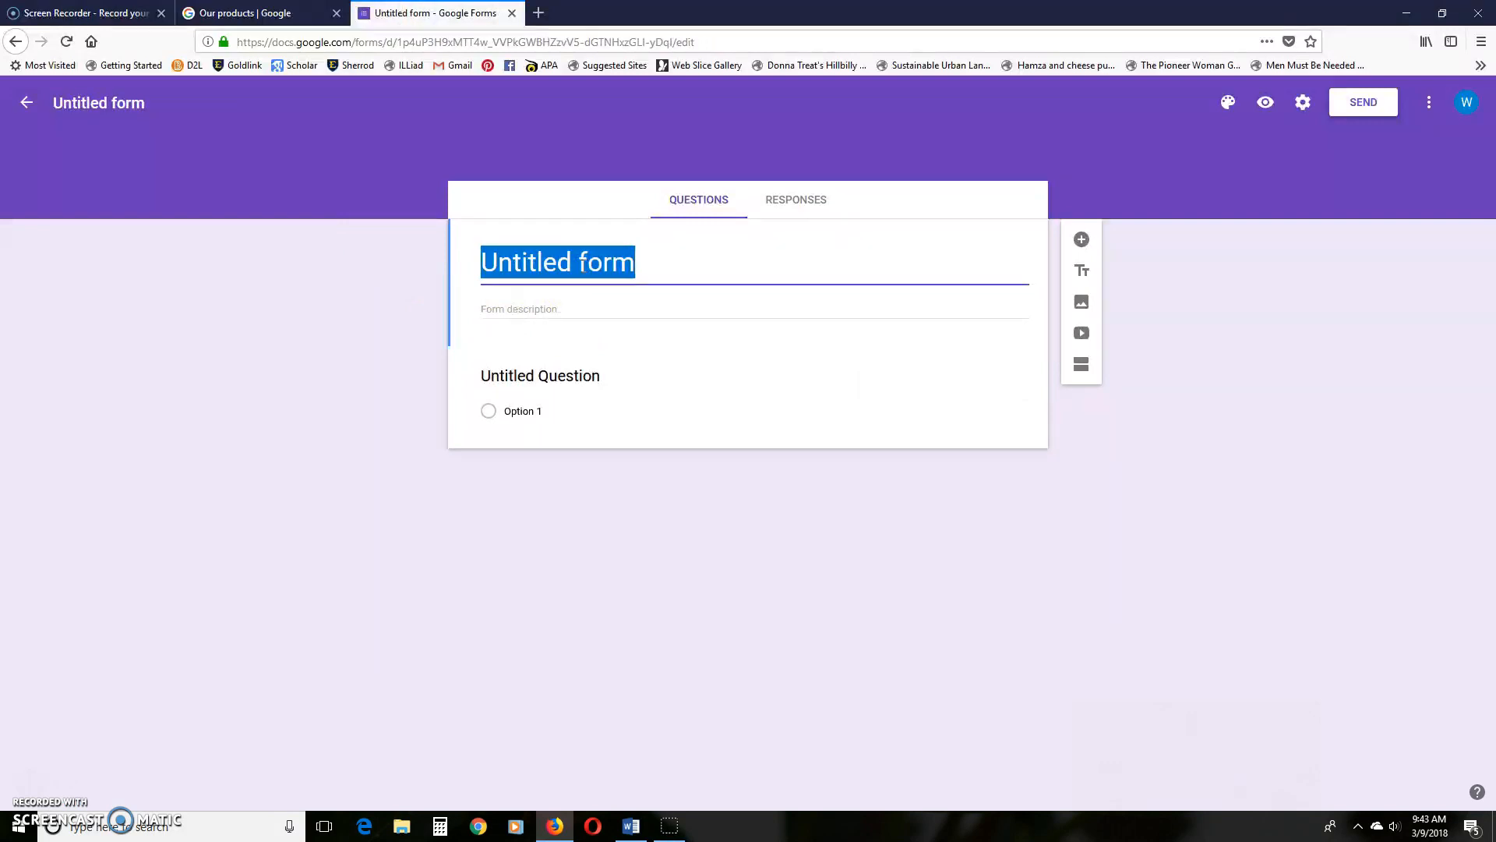
type("Online ILecture S")
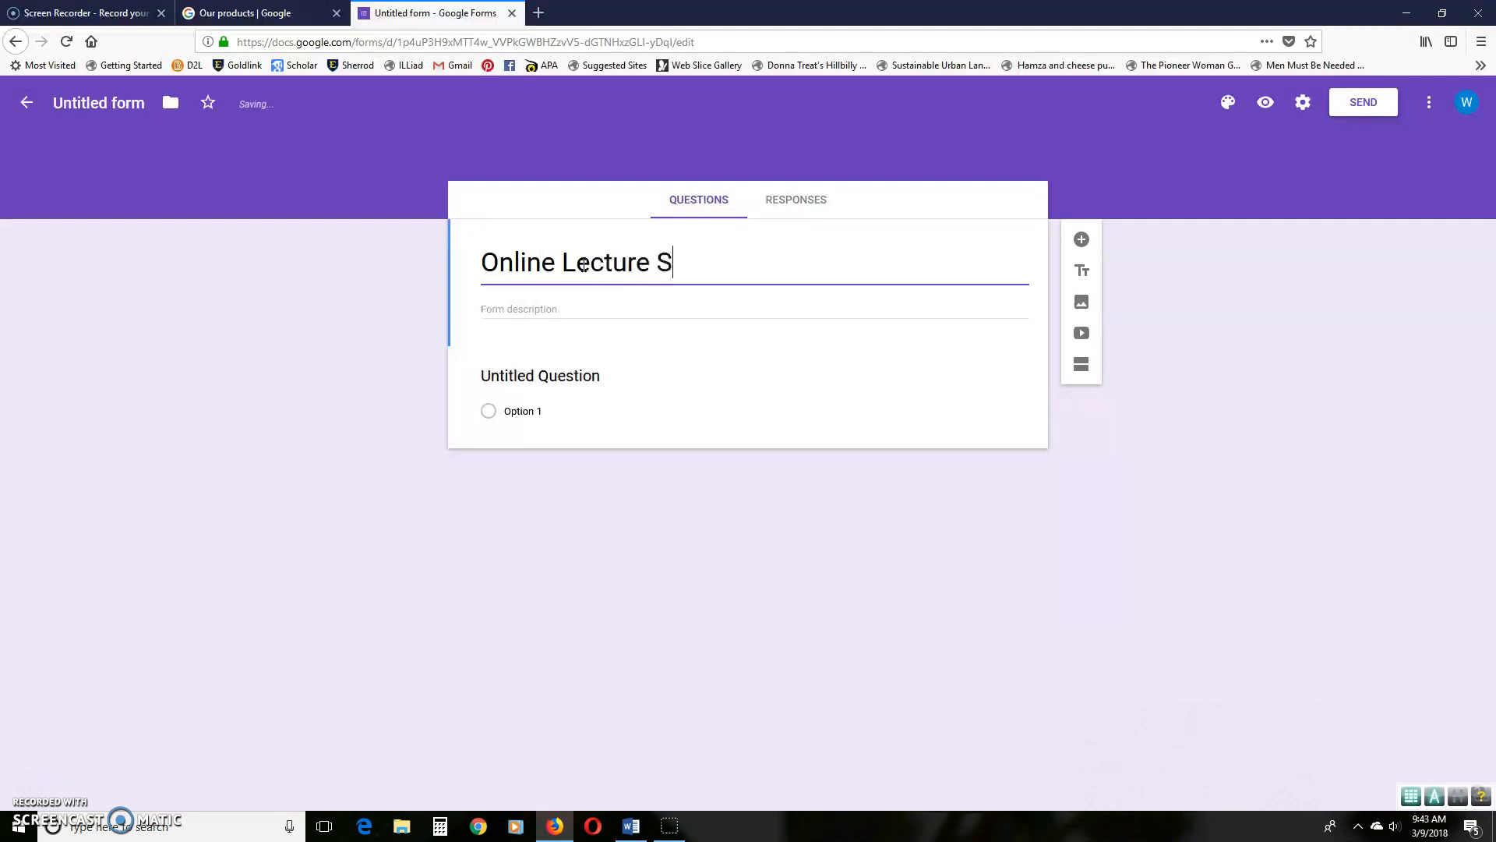
type("urevveuy")
key("BackSpace")
key("BackSpace")
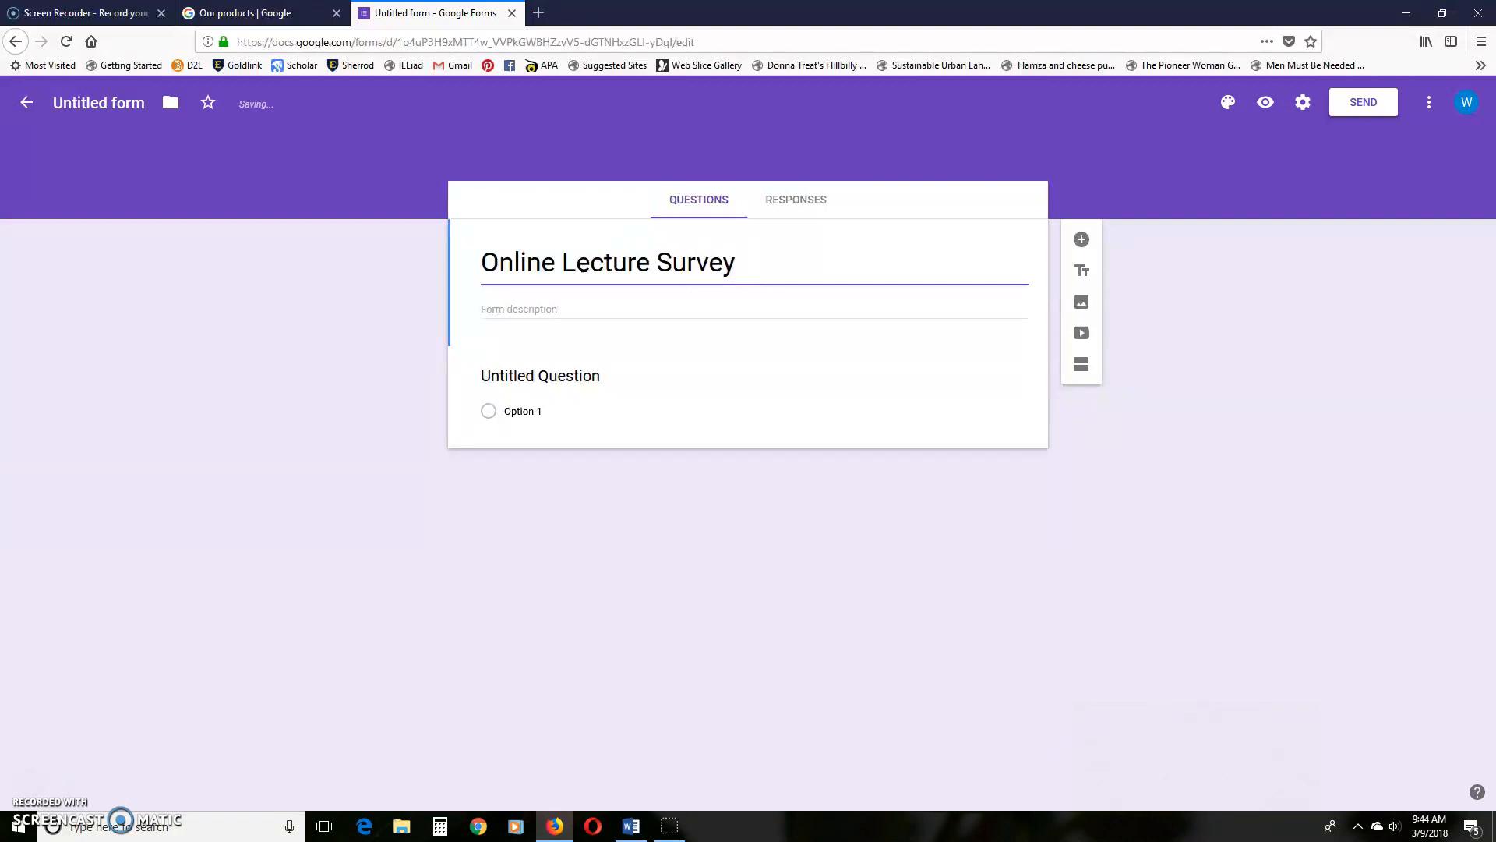
- Switch to the TPB Online Survey document in Word, change "student's" to "students'" in the introduction, and save it
left_click(526, 307)
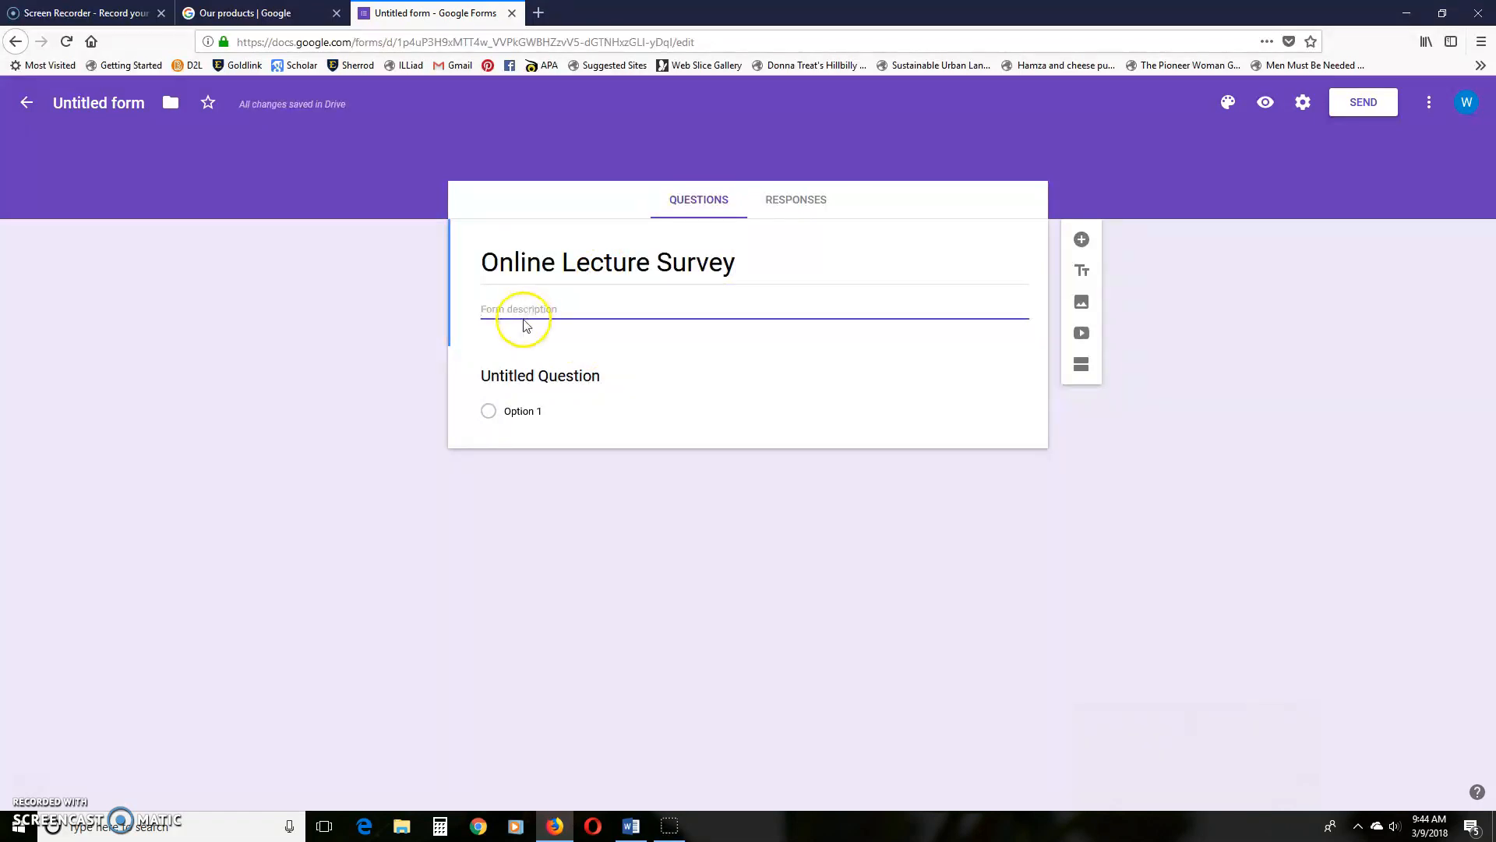
mouse_move(639, 832)
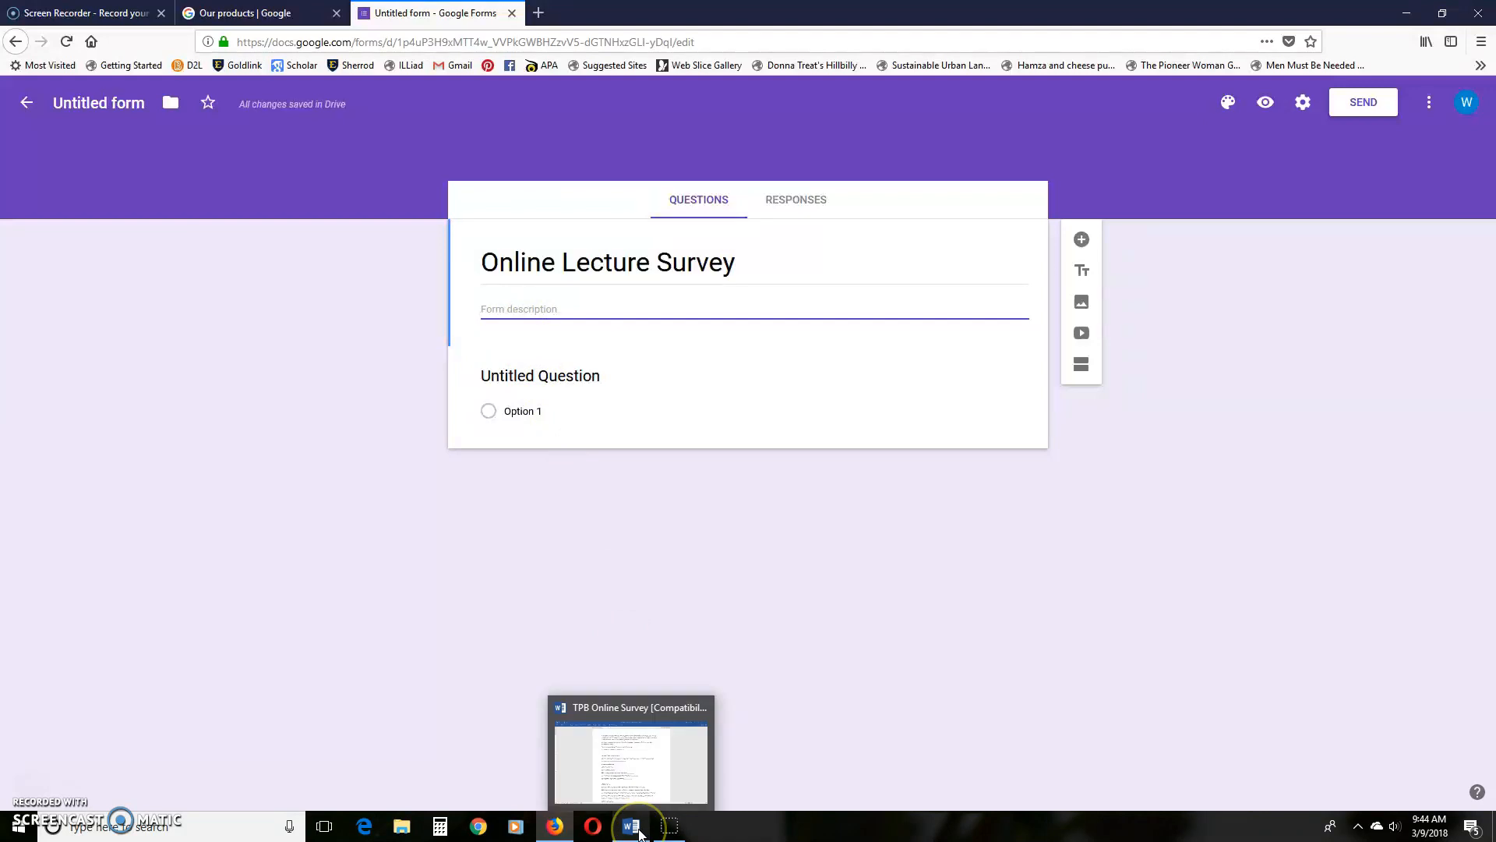
left_click(638, 832)
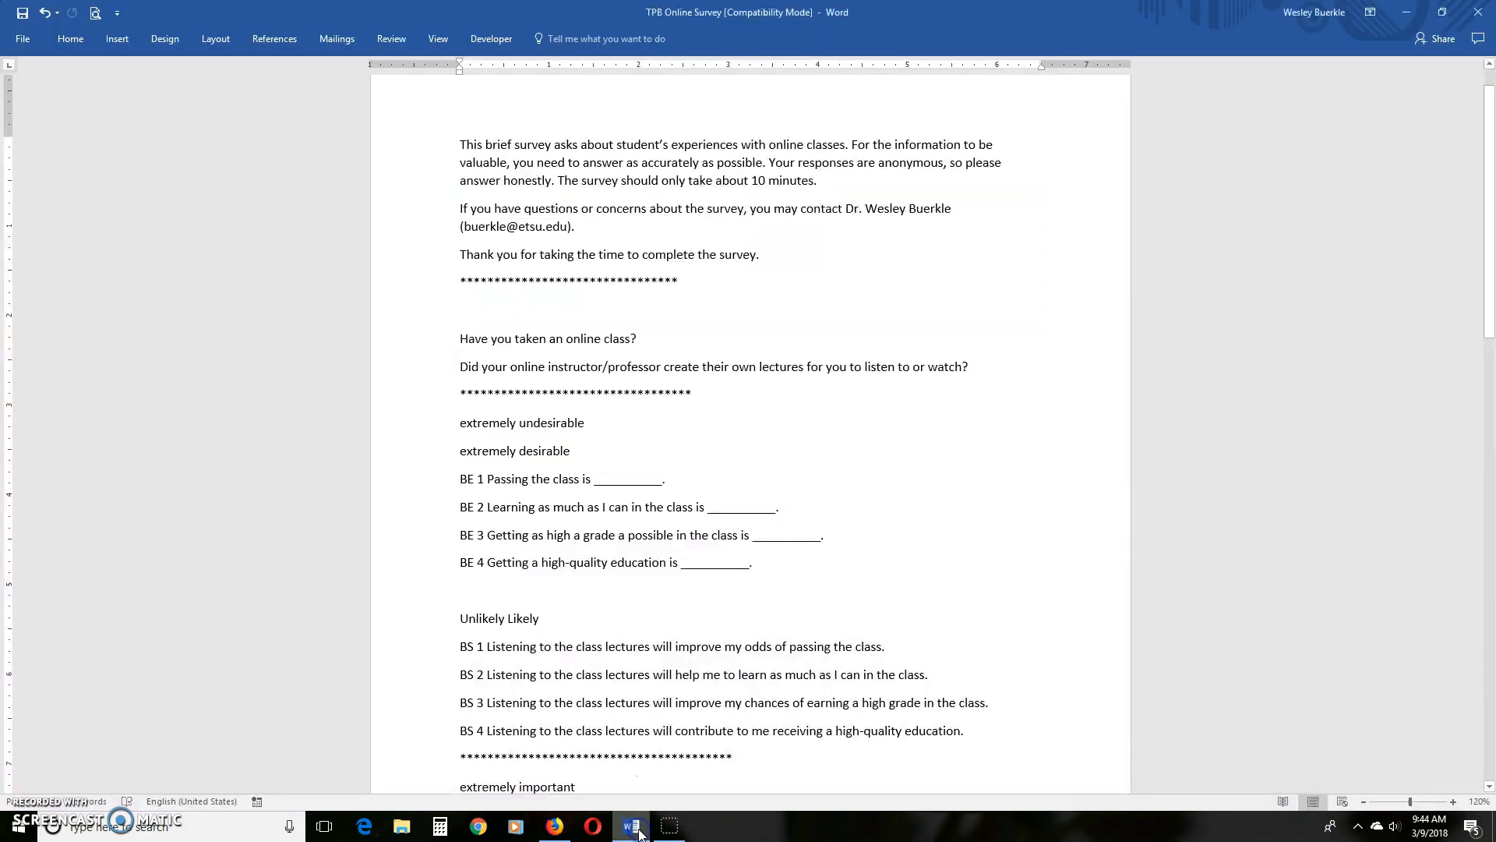
left_click_drag(463, 142, 769, 264)
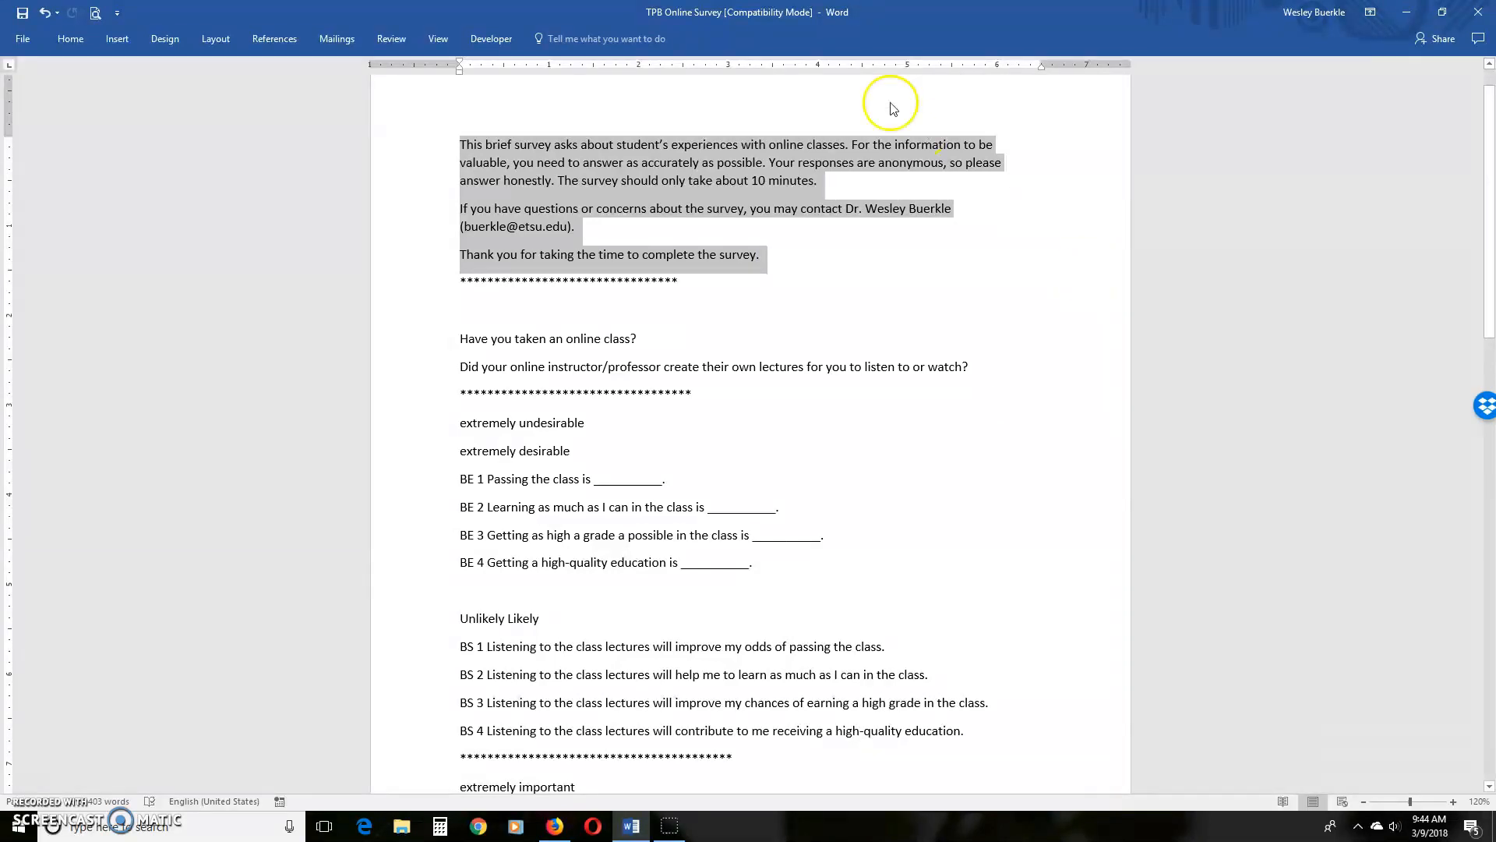
left_click(660, 142)
key("BackSpace")
type("'")
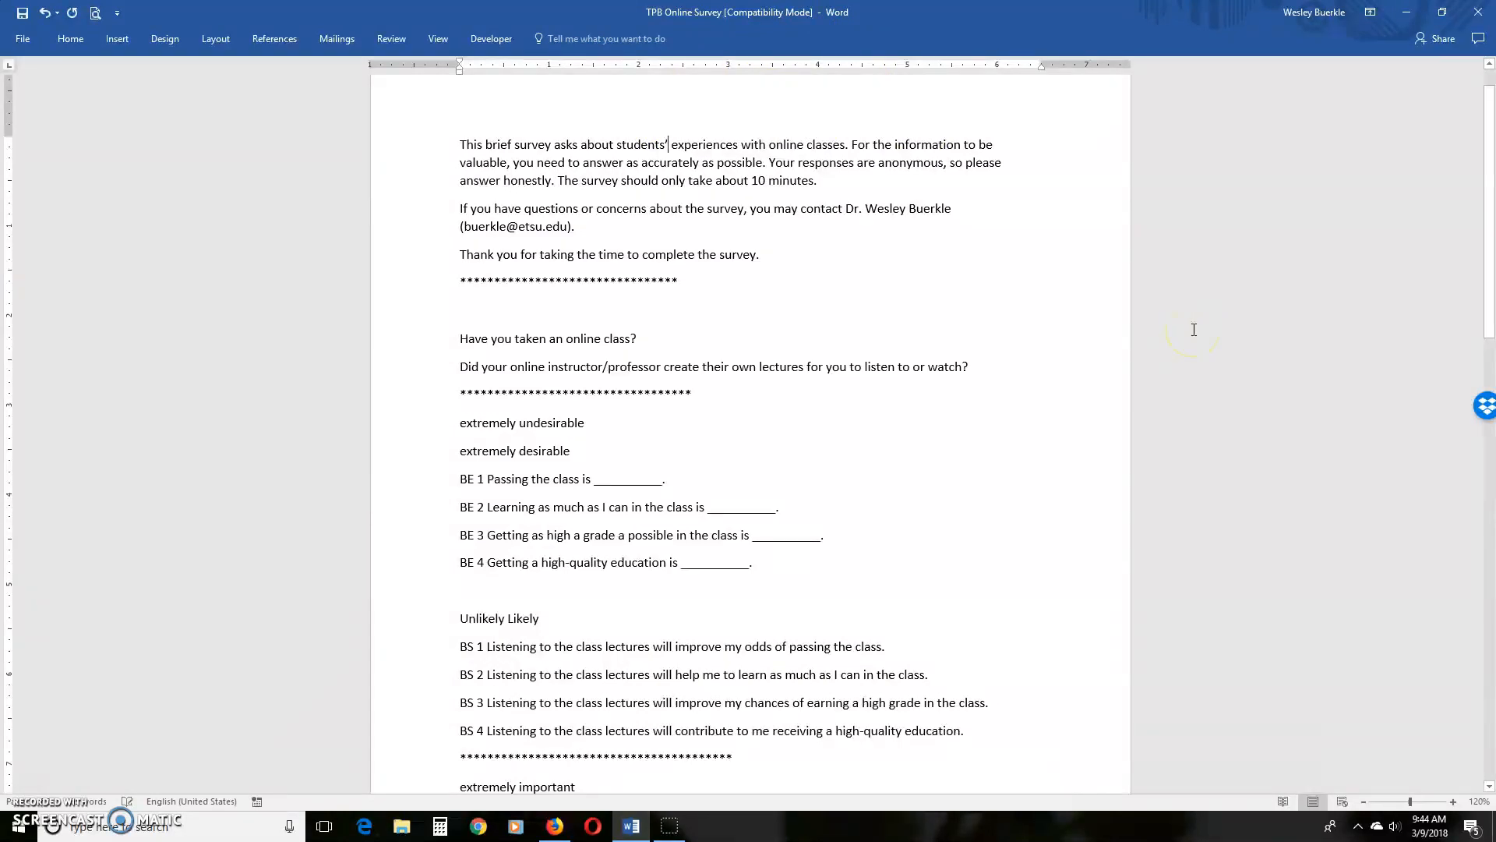
key("ctrl+s")
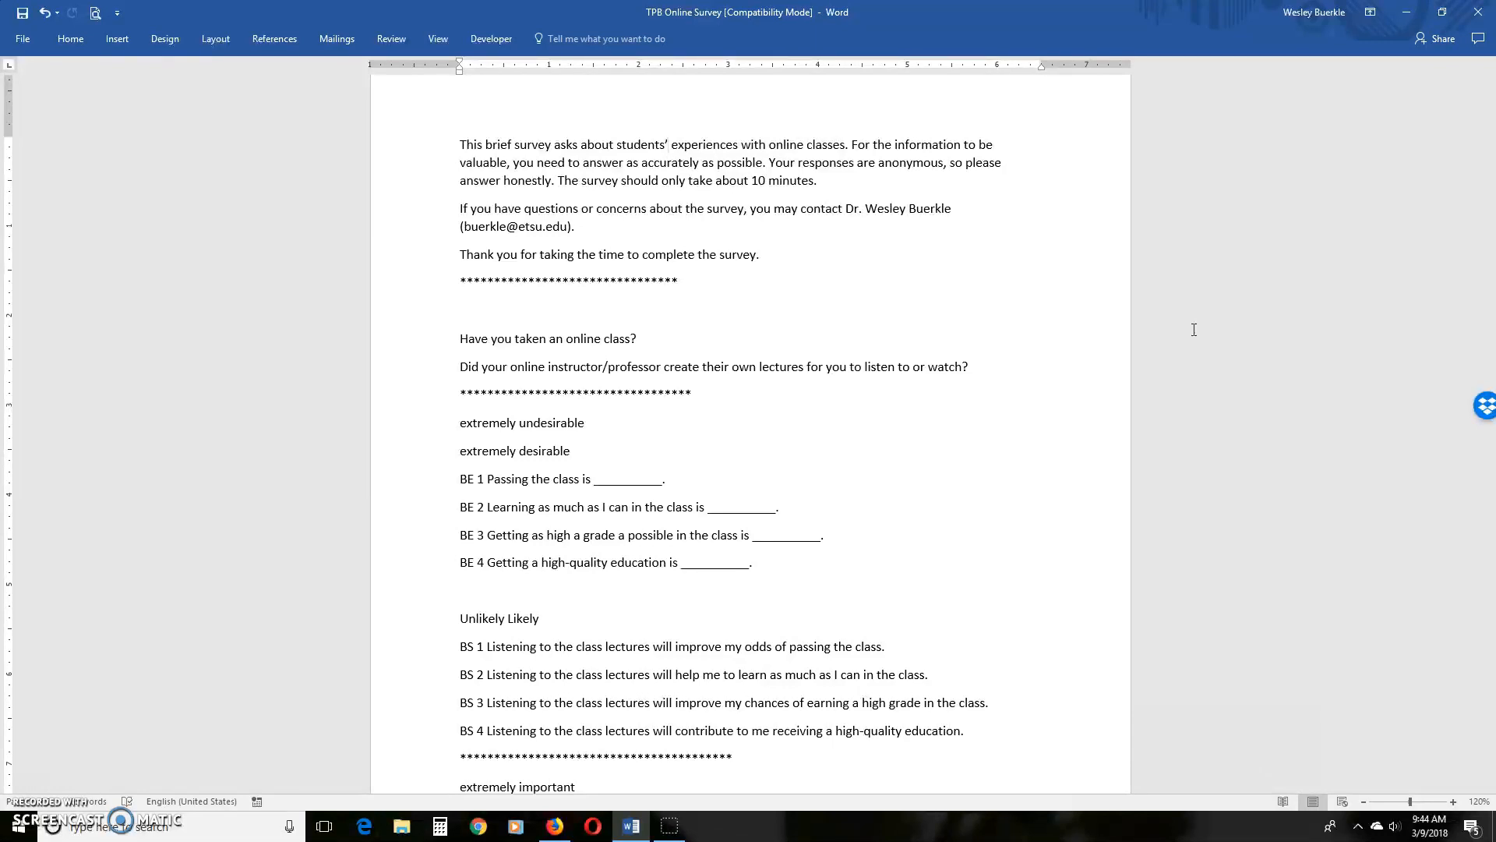
- Review the introduction's statements on the survey topic, completion time, contact details and thanks
left_click_drag(616, 145, 844, 148)
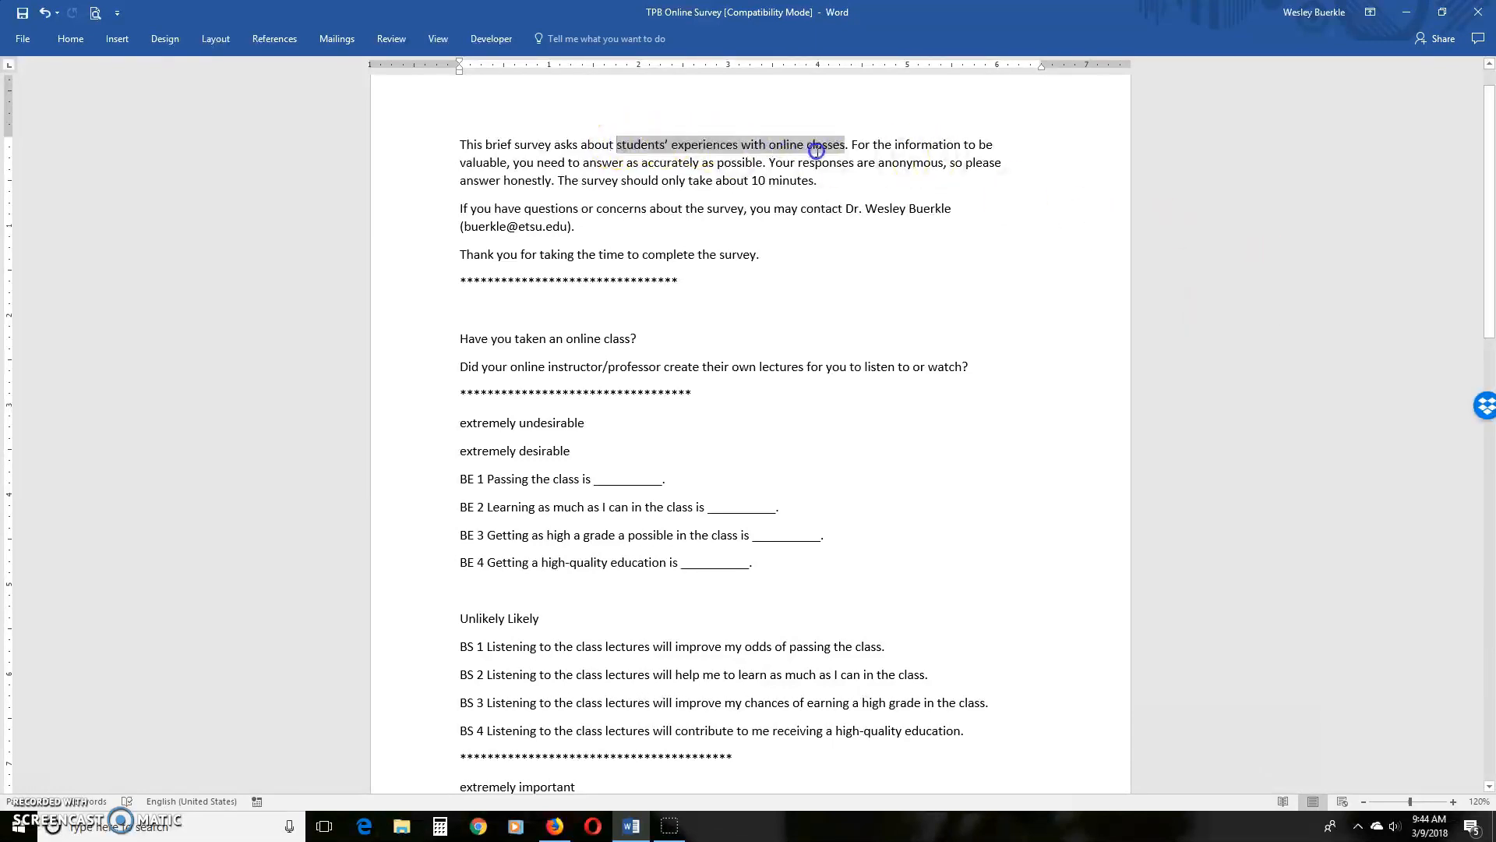
left_click(860, 145)
left_click_drag(860, 145, 815, 181)
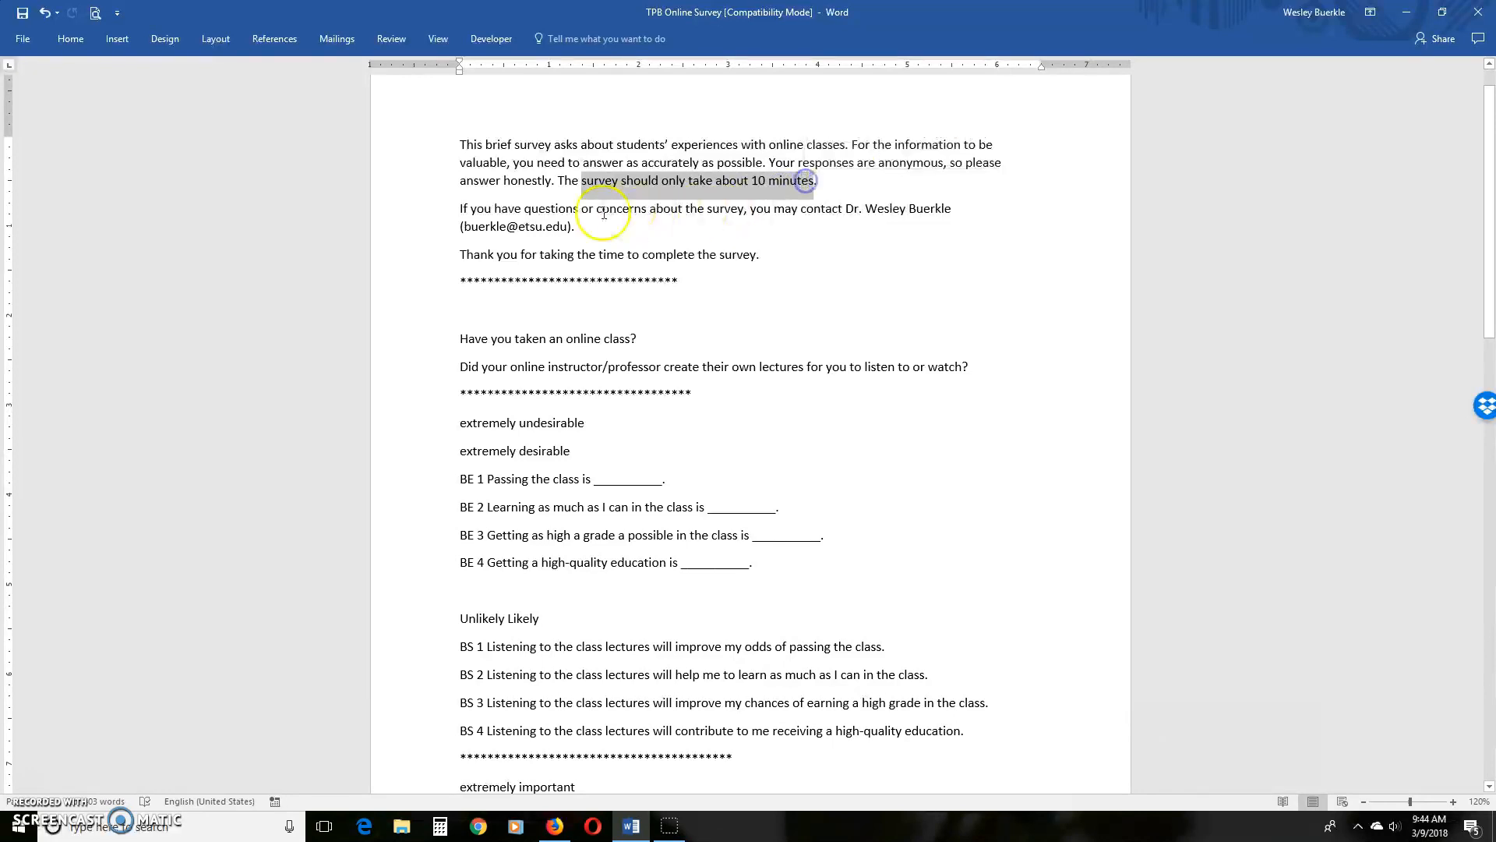
left_click_drag(458, 209, 573, 230)
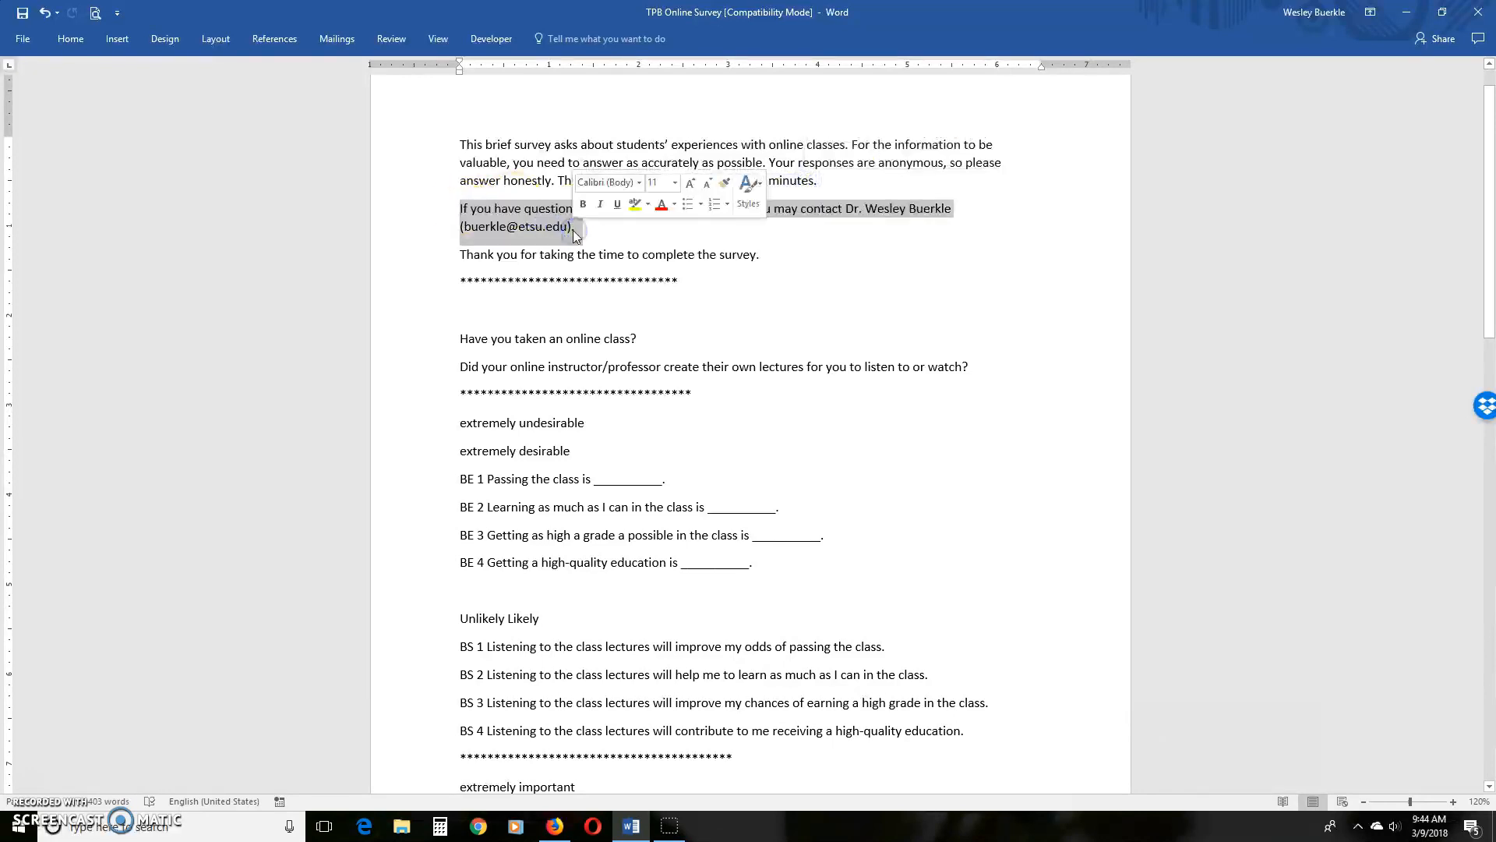
left_click_drag(476, 264, 538, 259)
- Copy the three introduction paragraphs from the Word document into the form description in Firefox
left_click_drag(460, 146, 796, 254)
right_click(690, 185)
left_click(726, 214)
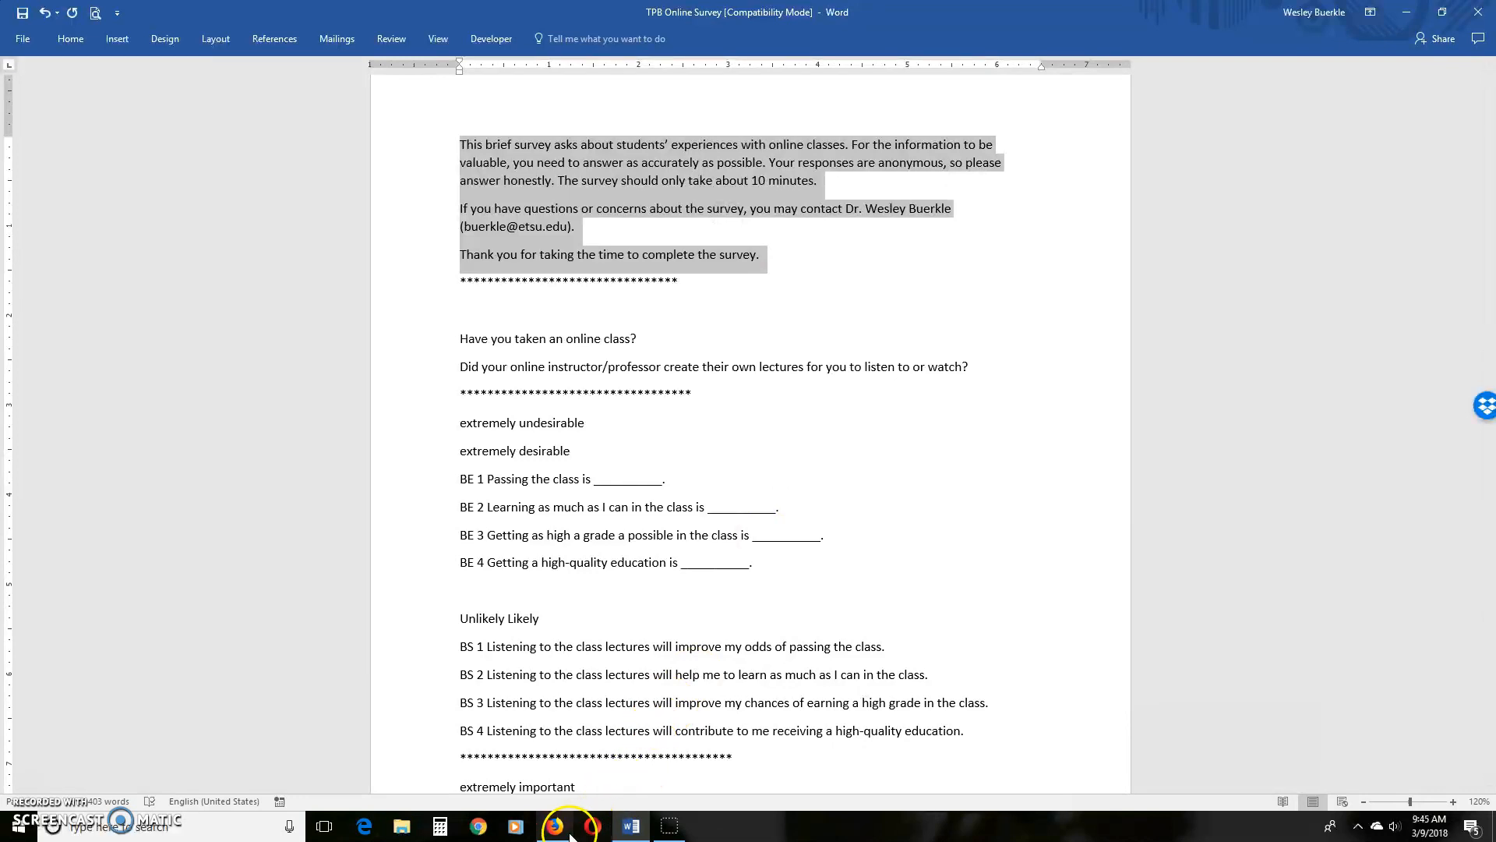
left_click(570, 833)
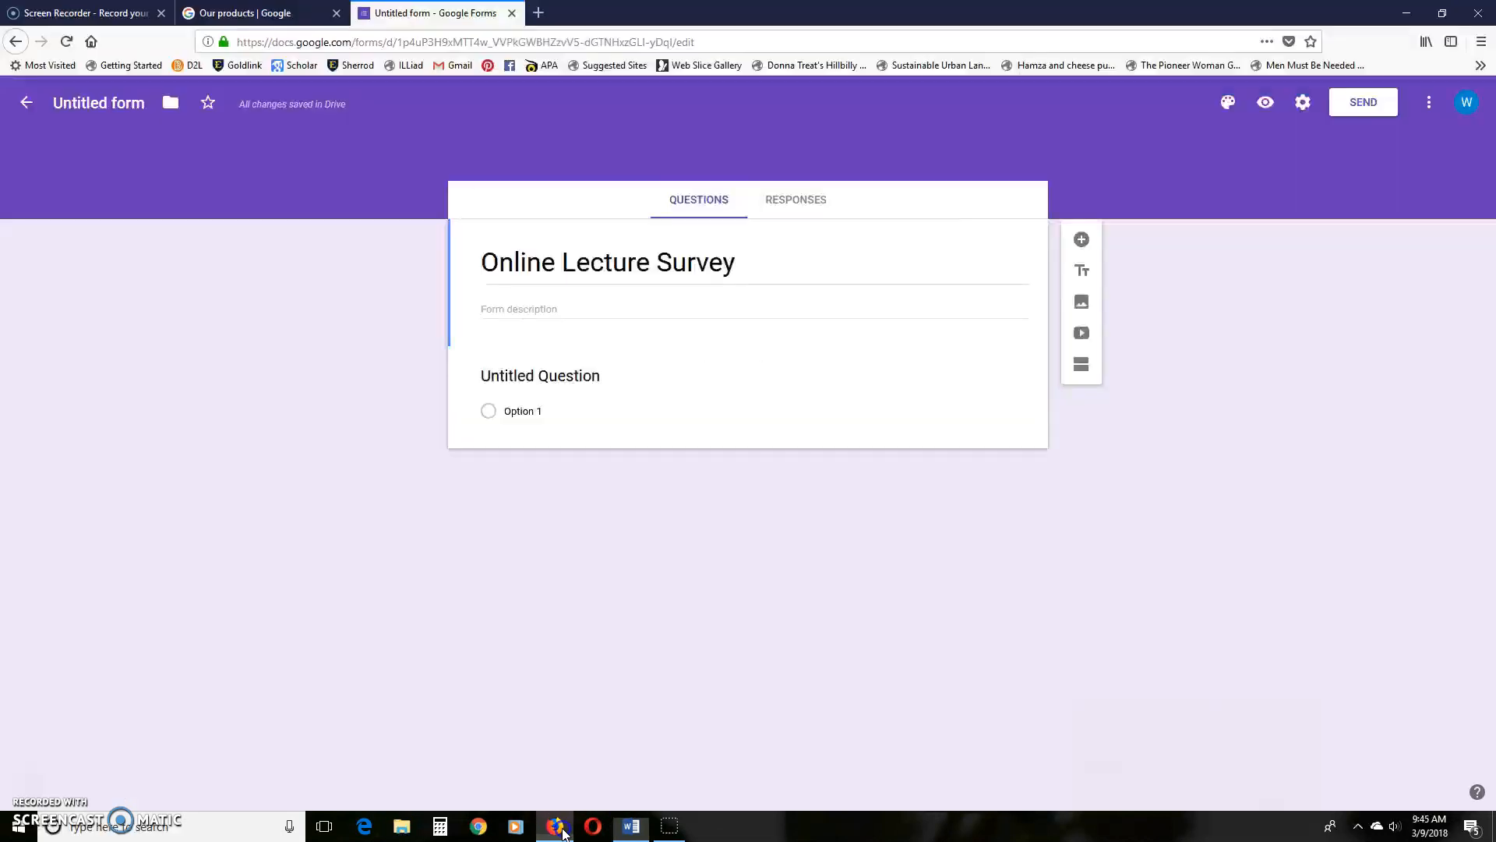
right_click(505, 303)
left_click(550, 370)
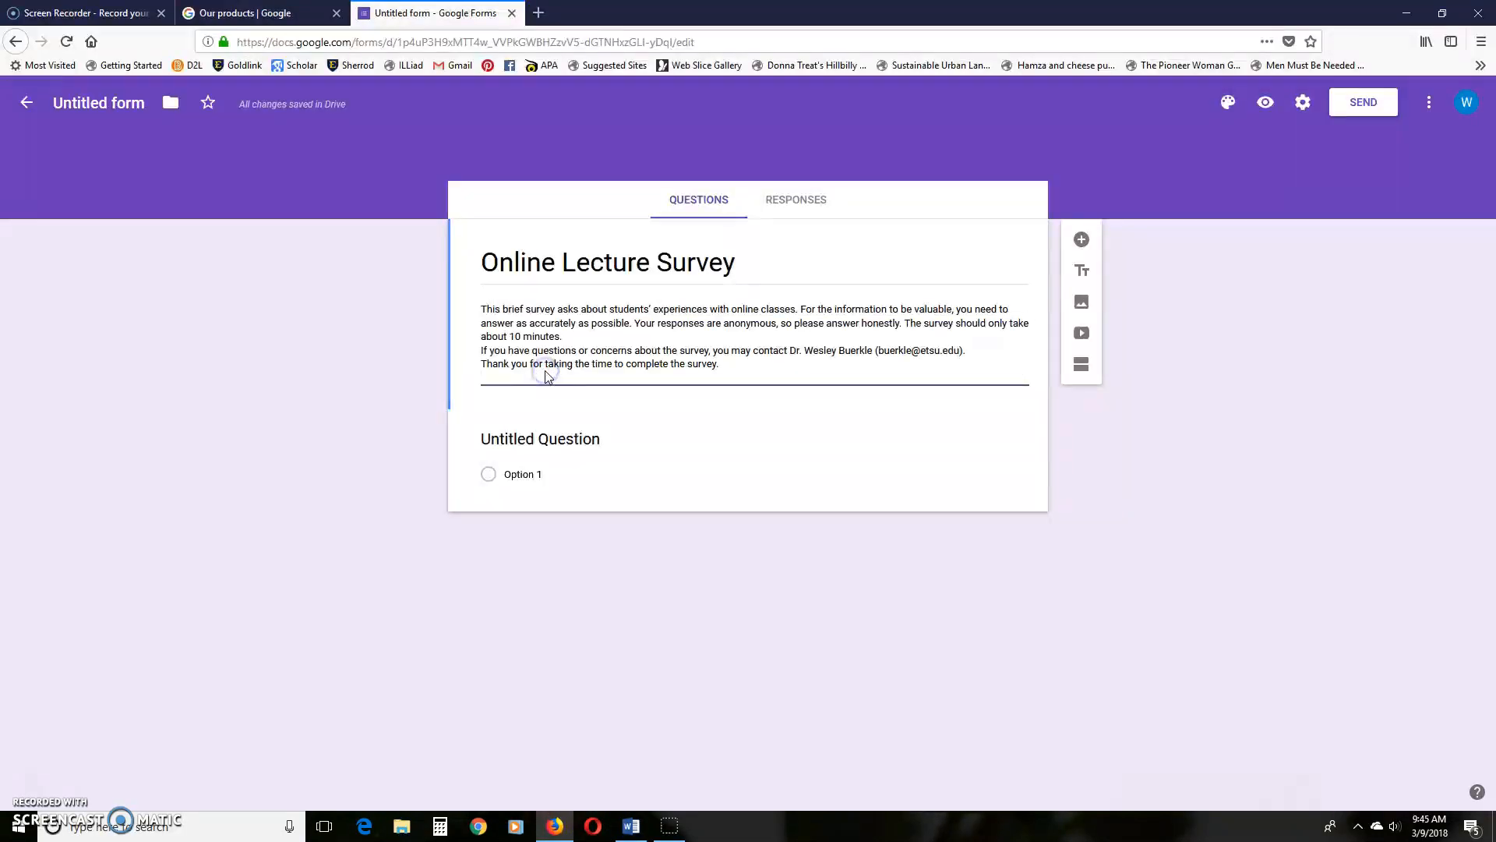
- Separate the three paragraphs of the form description with blank lines
left_click(741, 400)
left_click(699, 334)
key("Return")
left_click(976, 364)
key("Return")
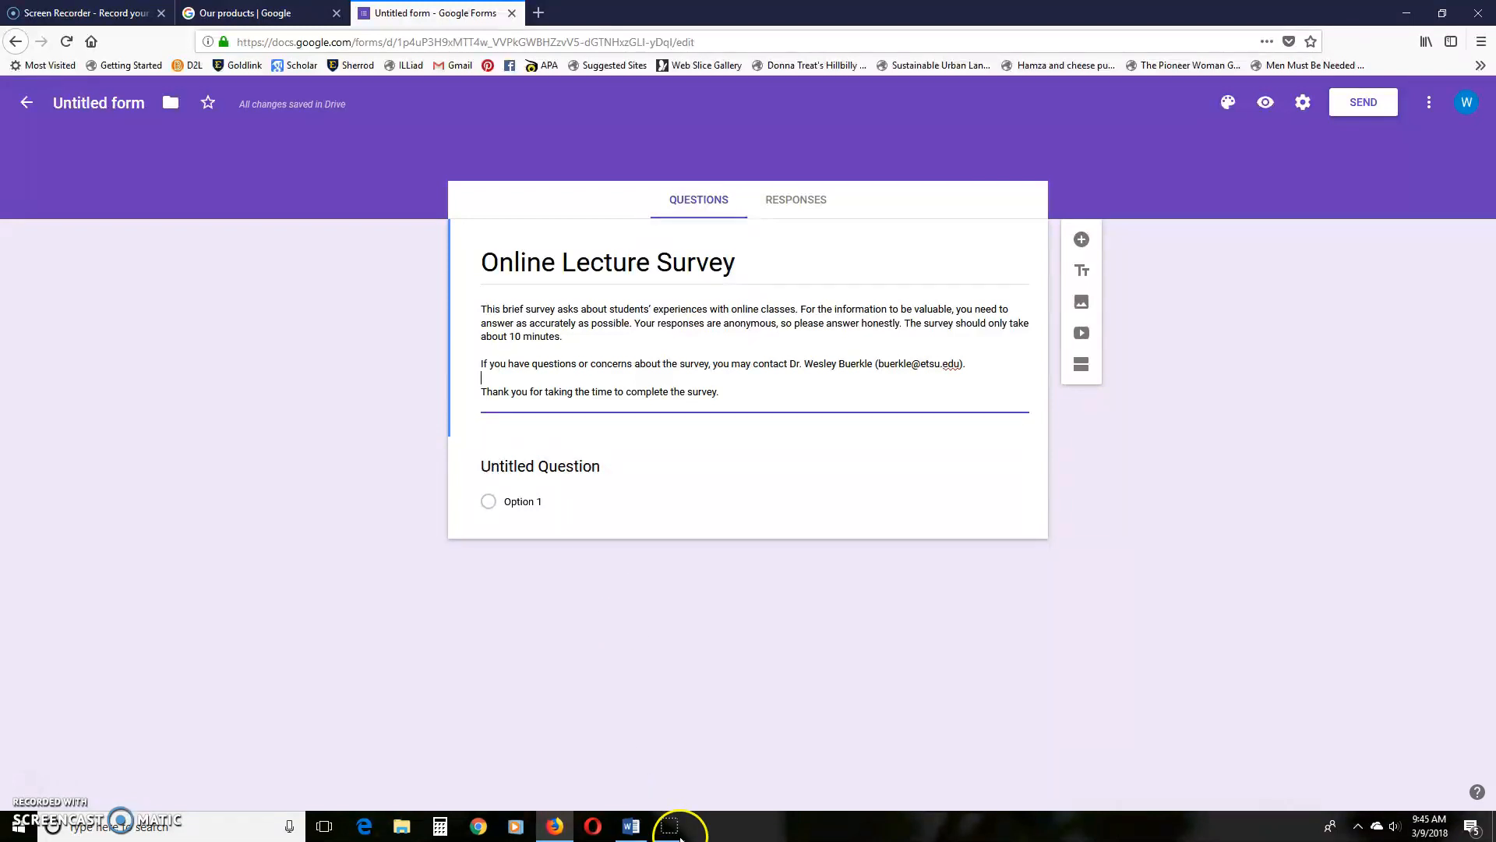
- Copy "Have you taken an online class?" from the Word document and paste it over the form's first question title in Firefox
left_click(646, 828)
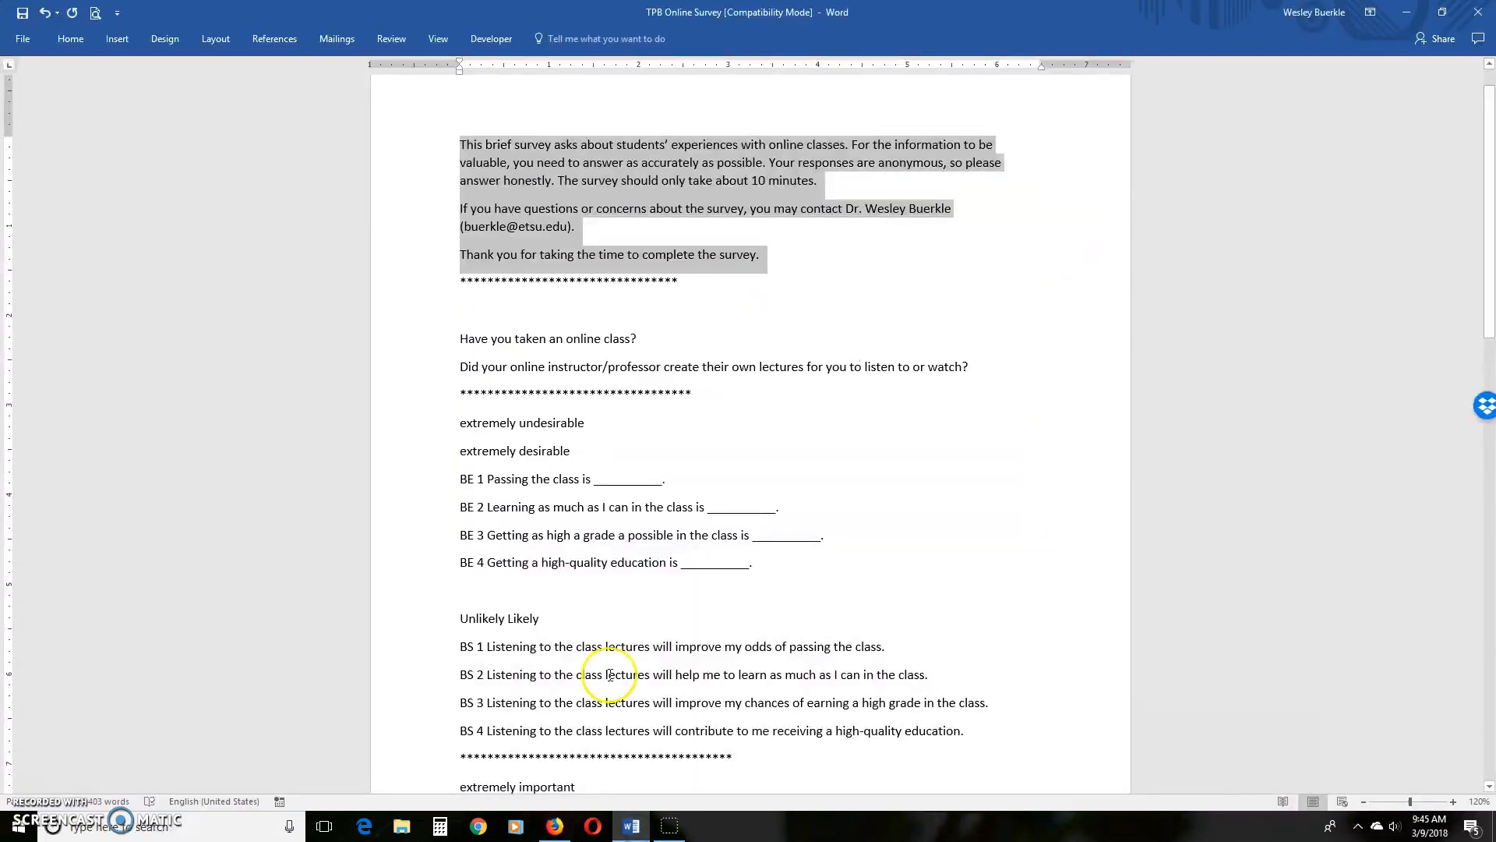
left_click_drag(466, 340, 631, 341)
right_click(632, 340)
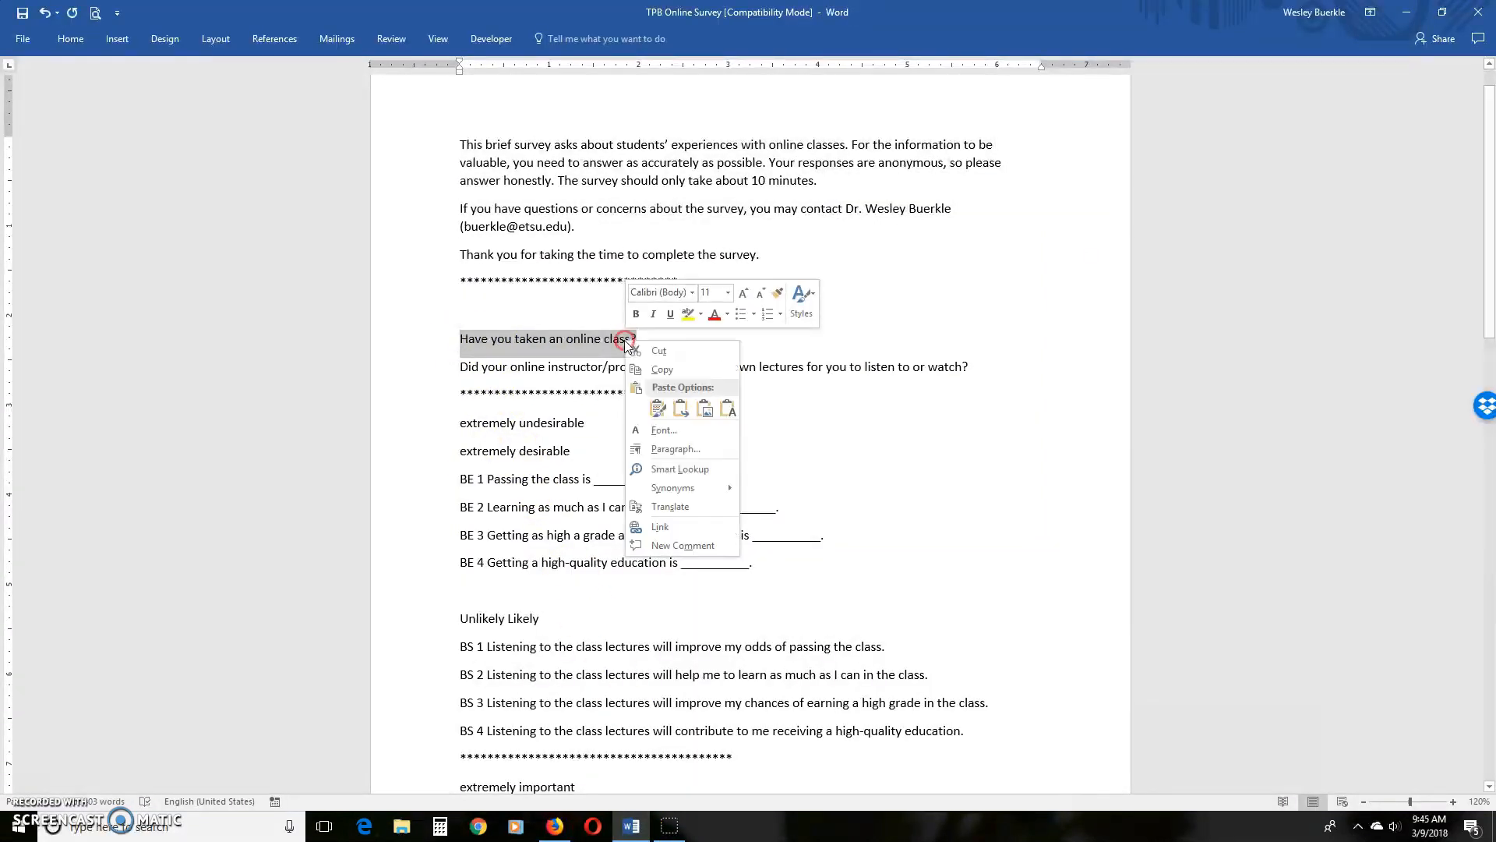
left_click(647, 368)
left_click(555, 826)
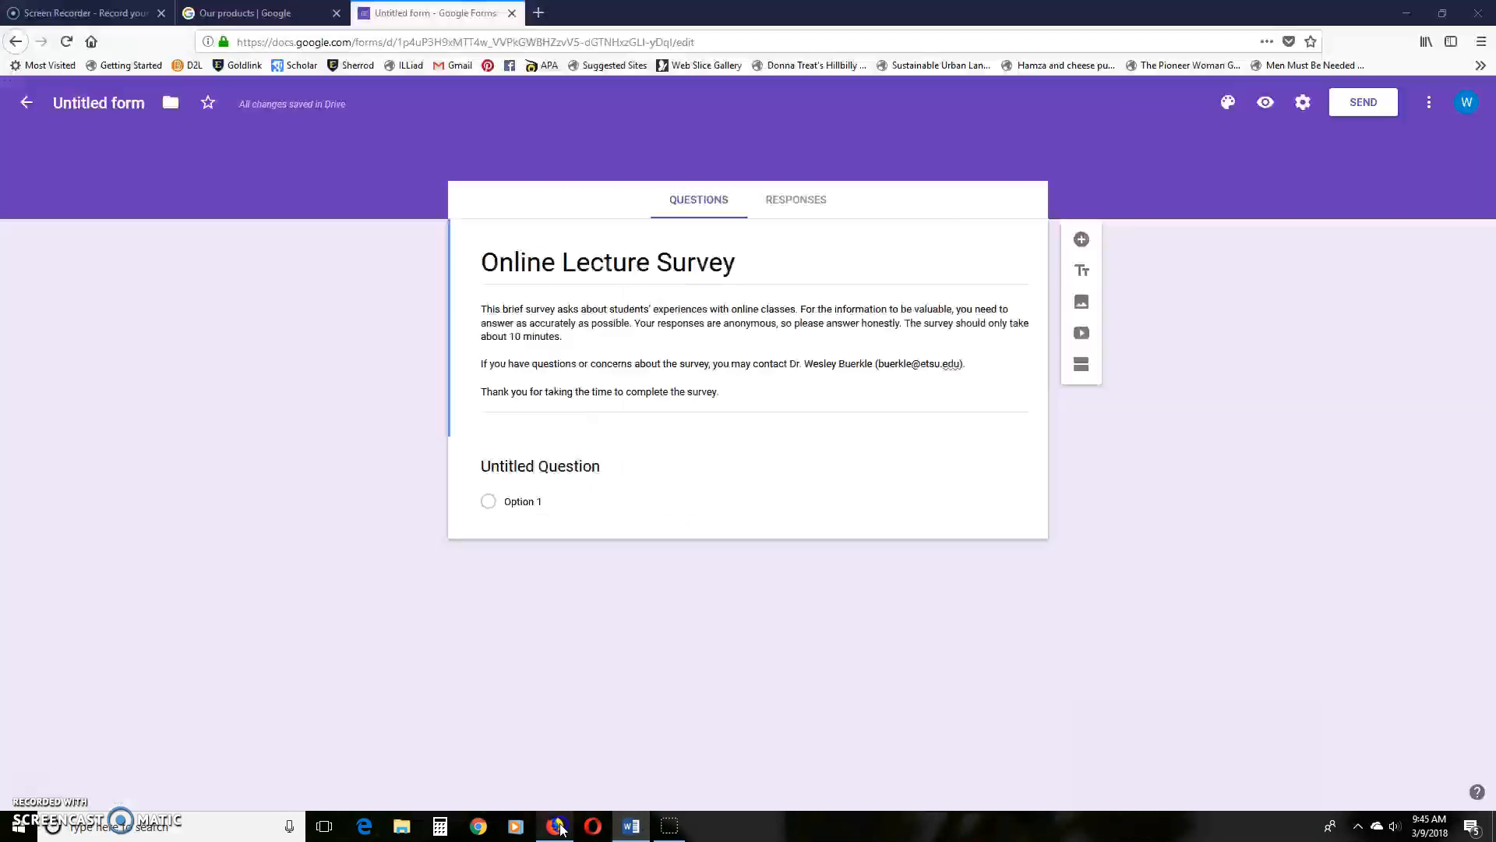
left_click(525, 466)
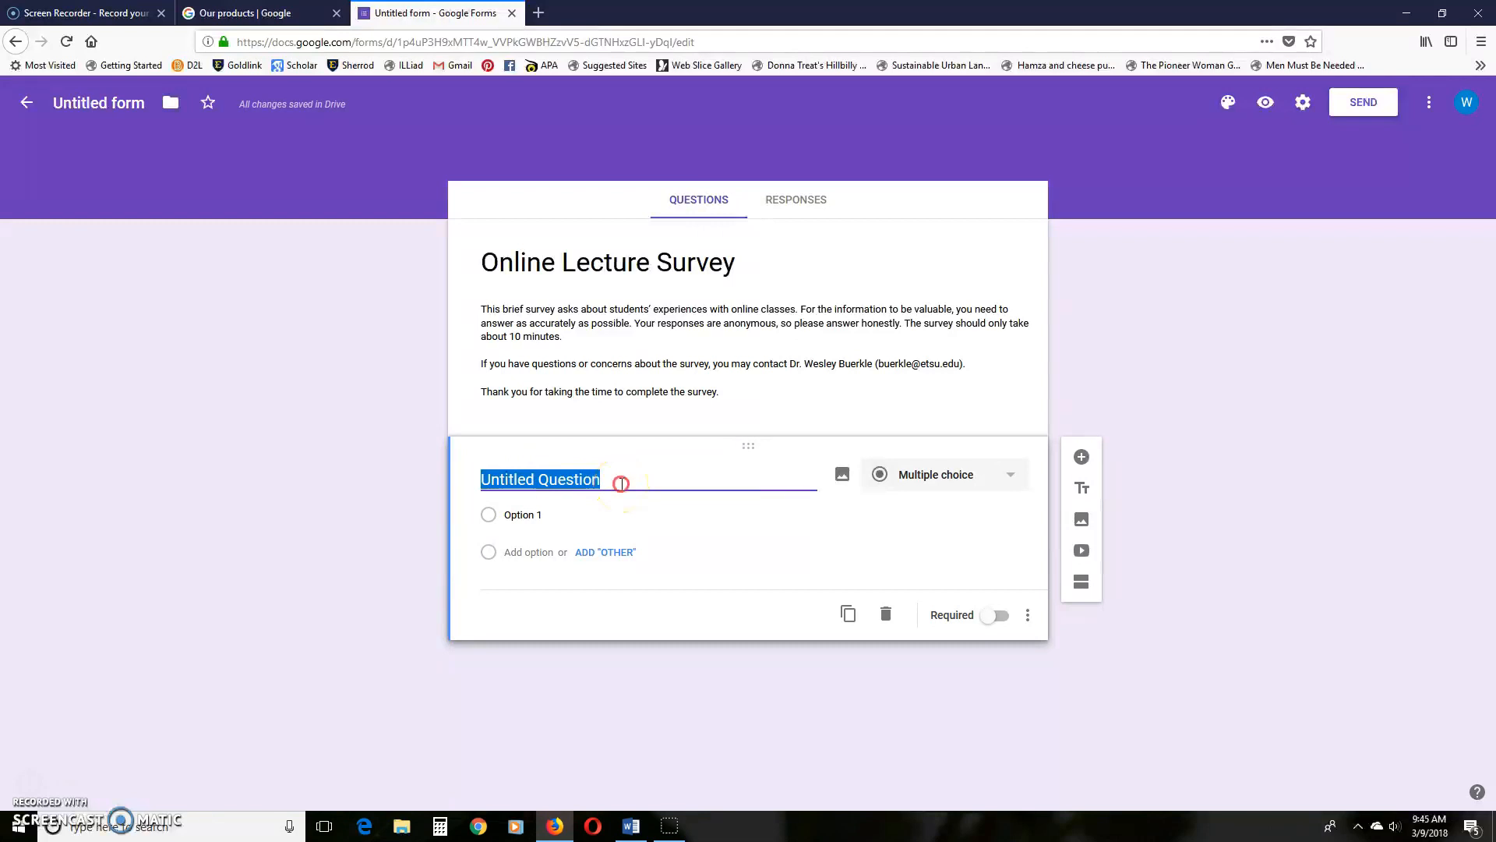
right_click(621, 483)
left_click(650, 548)
left_click(685, 539)
left_click(721, 520)
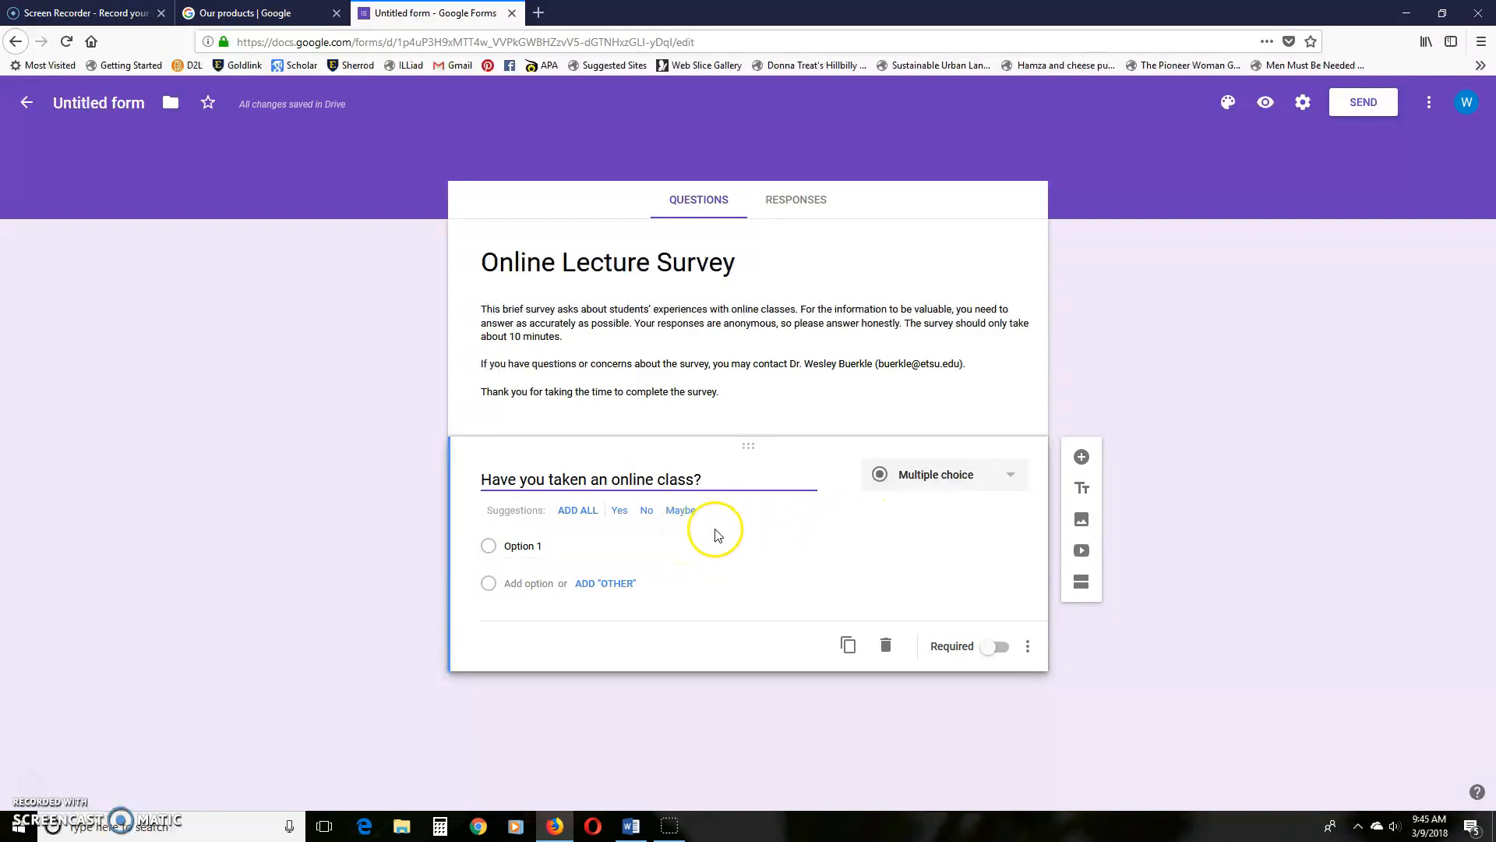
- Give the multiple-choice question "Have you taken an online class?" the options Yes and No, and make it required
left_click(1017, 477)
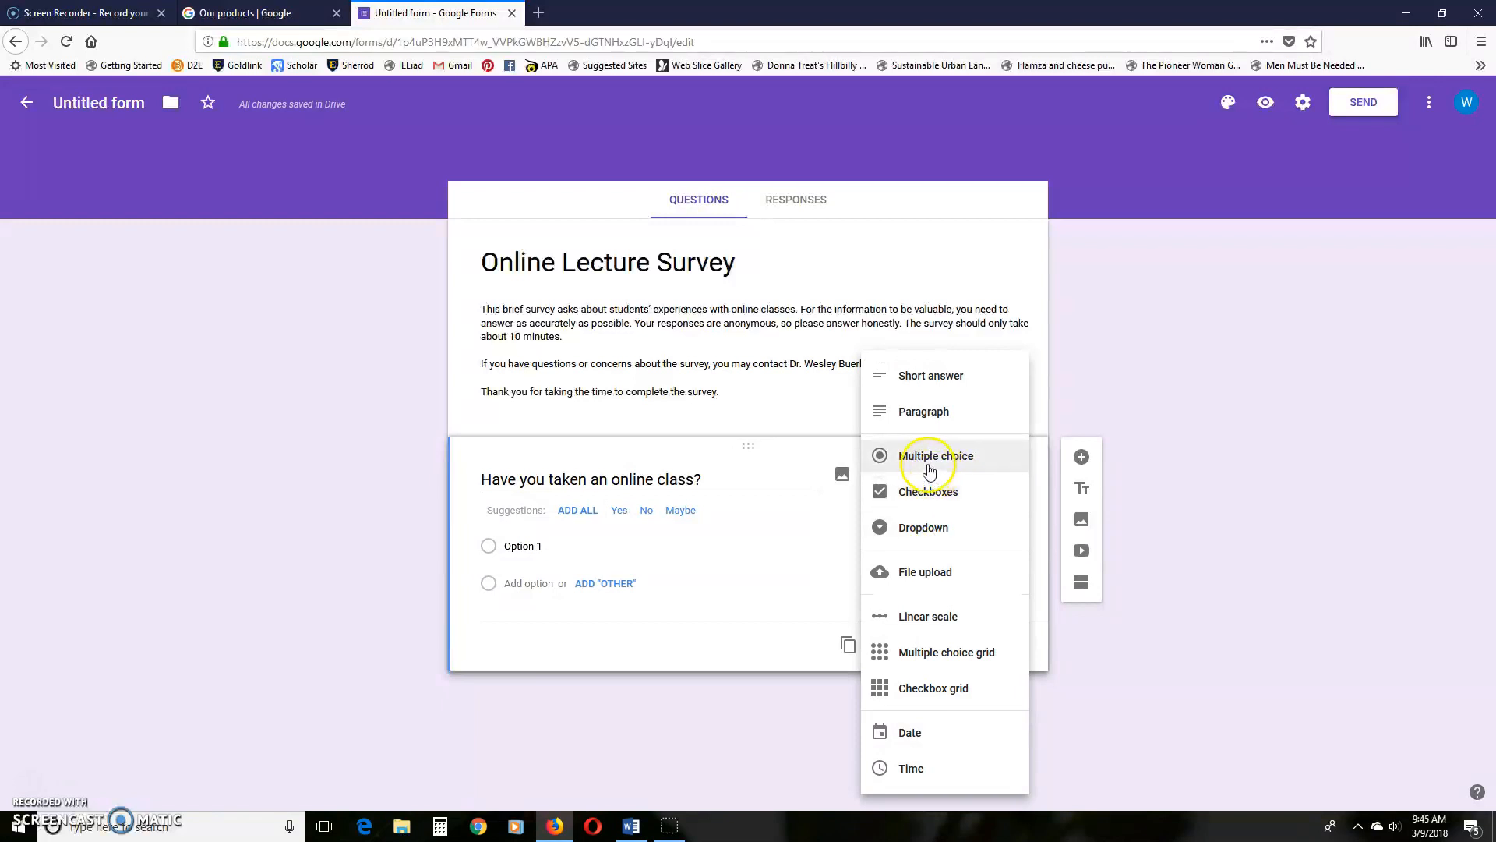
left_click(606, 547)
left_click_drag(606, 547, 516, 536)
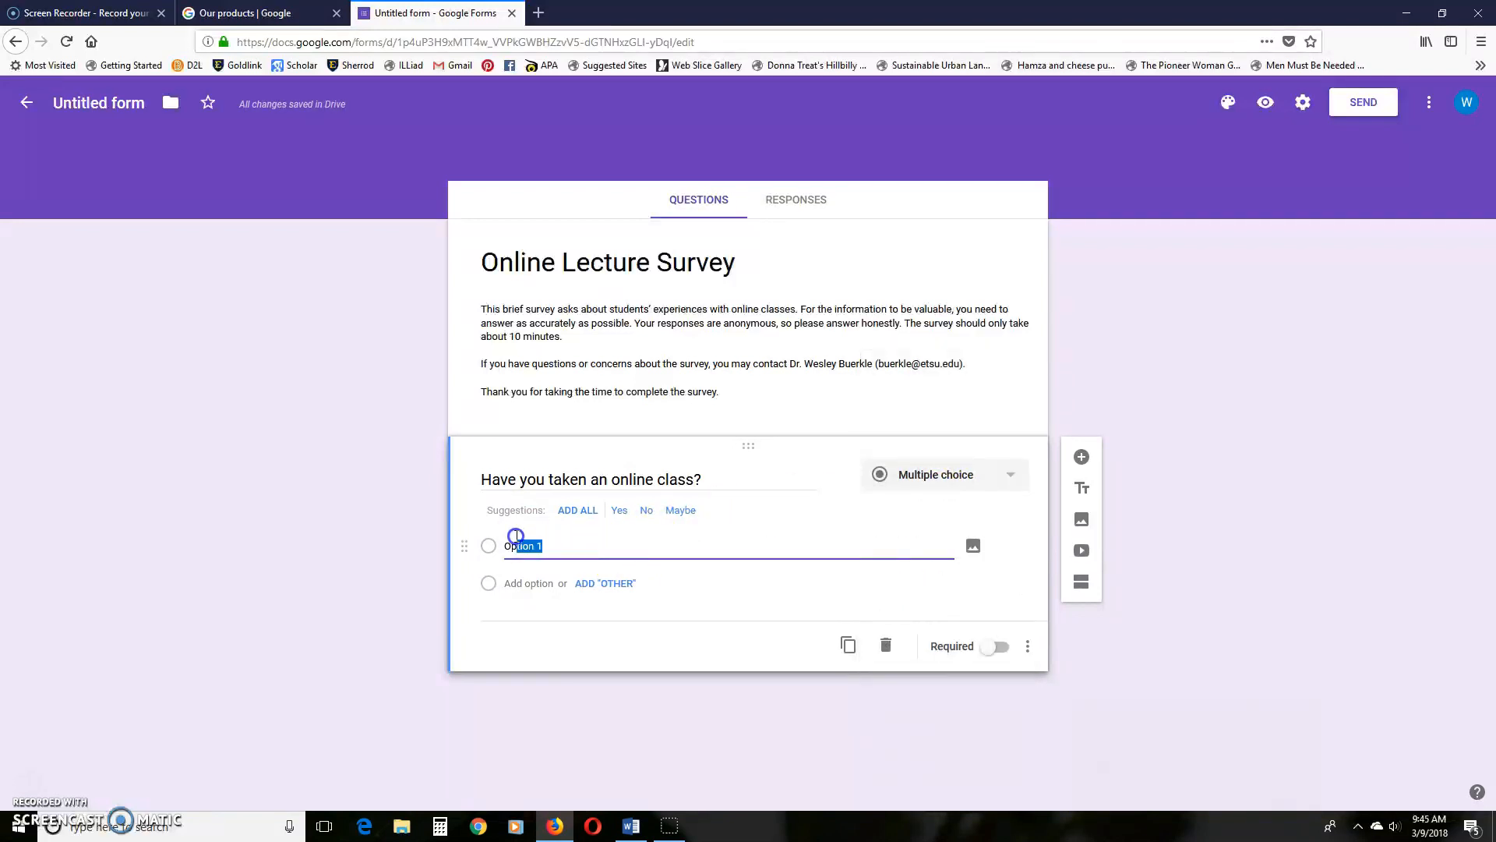
type("Yes")
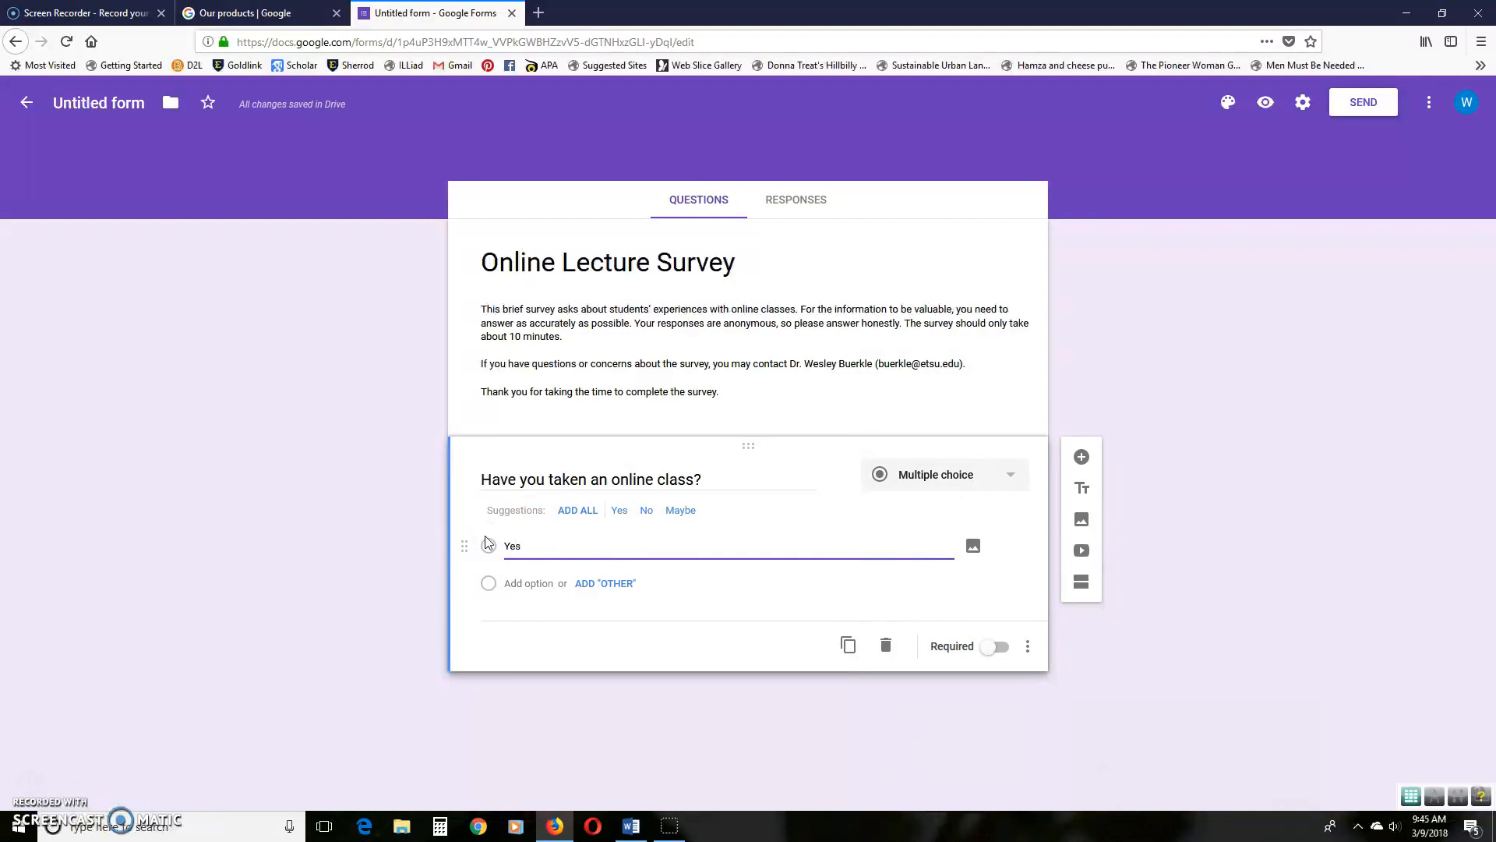
left_click(518, 583)
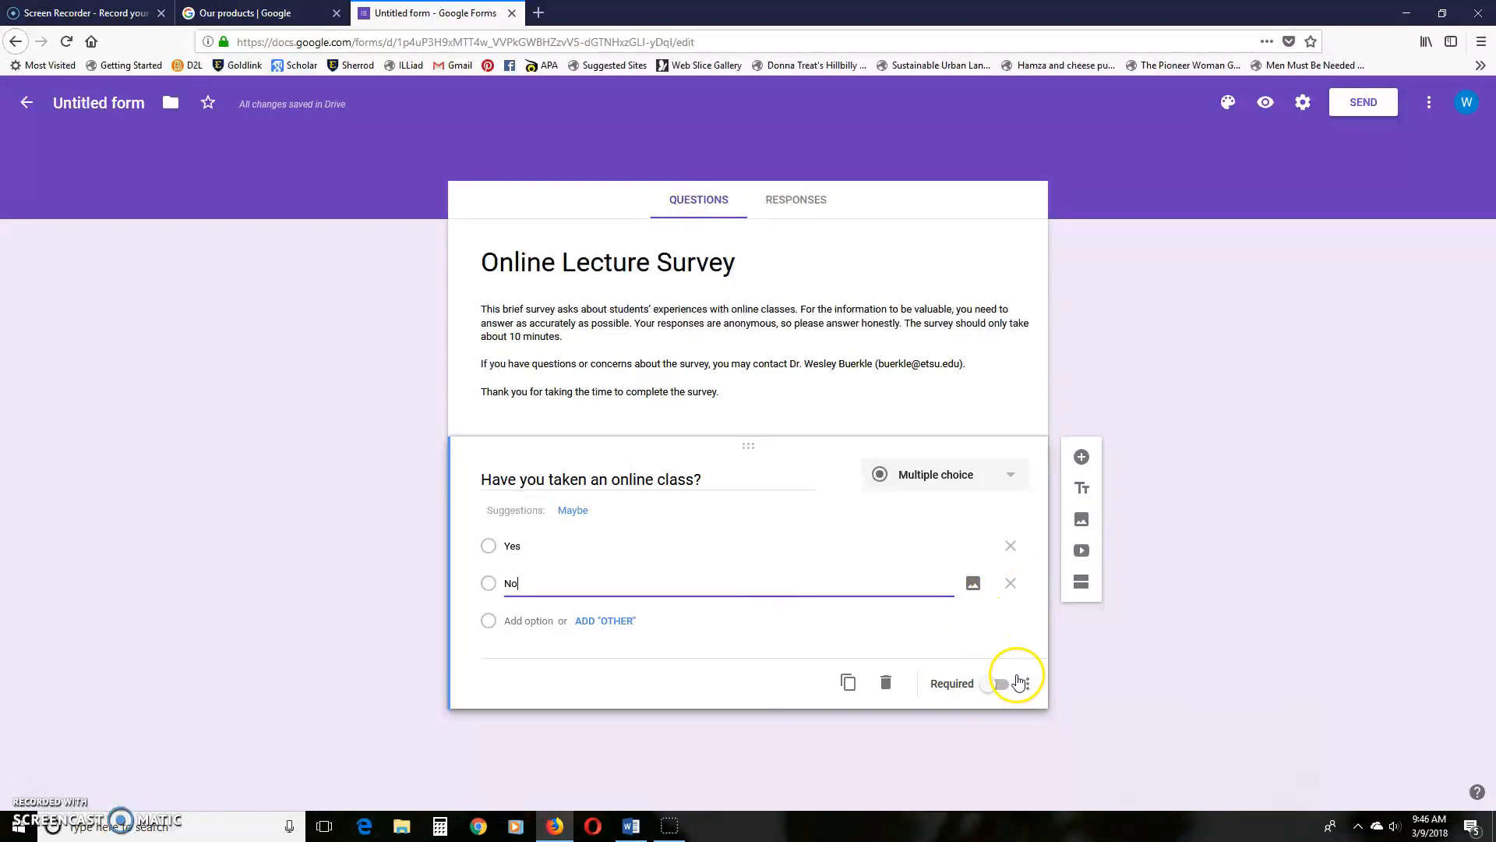
left_click(994, 684)
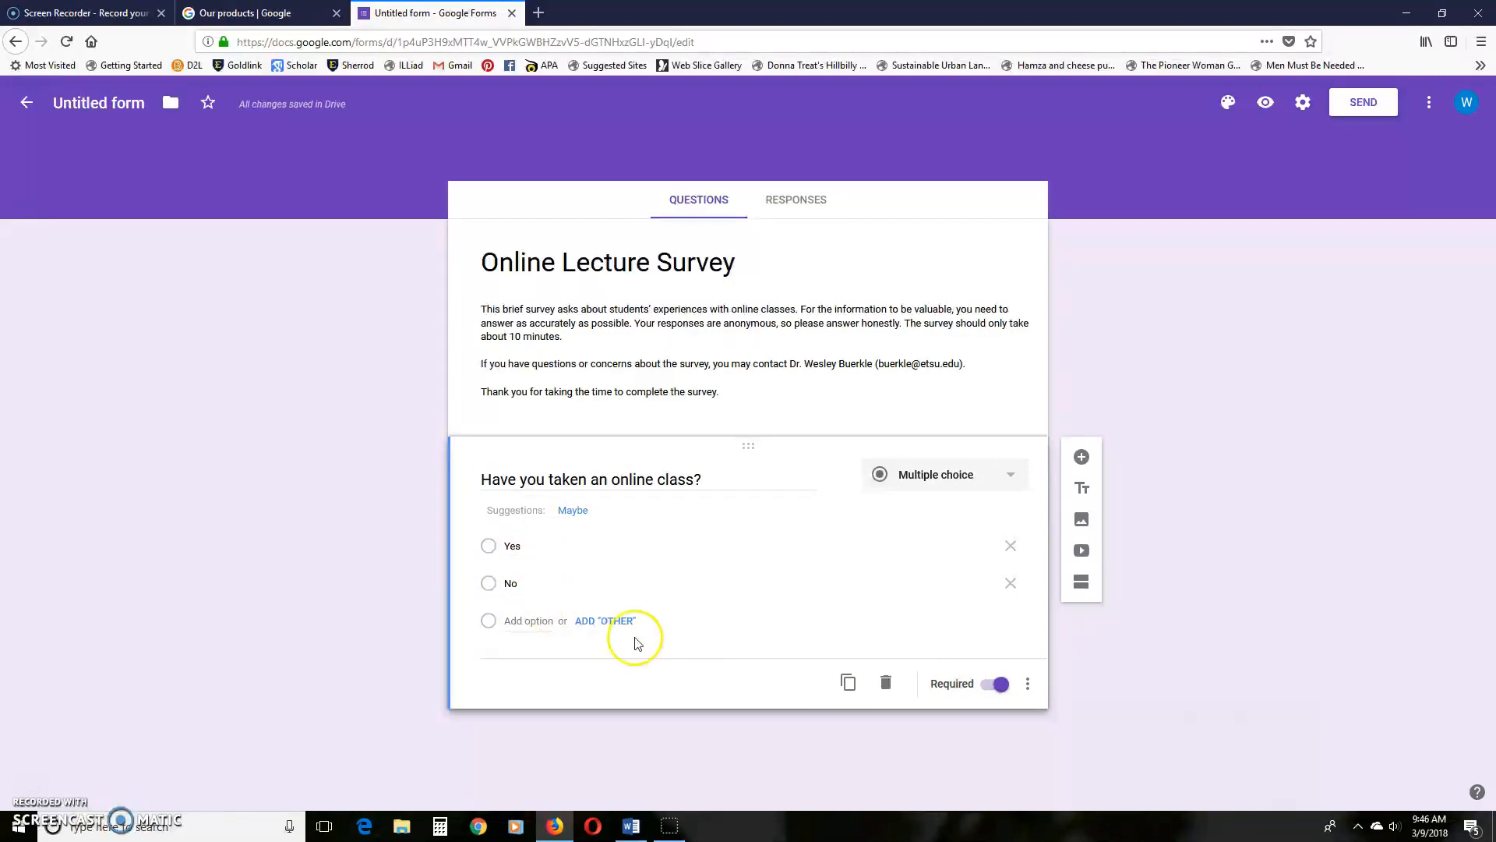
- Enable going to a section based on answer for the online class question and set No to Submit form
left_click(1029, 686)
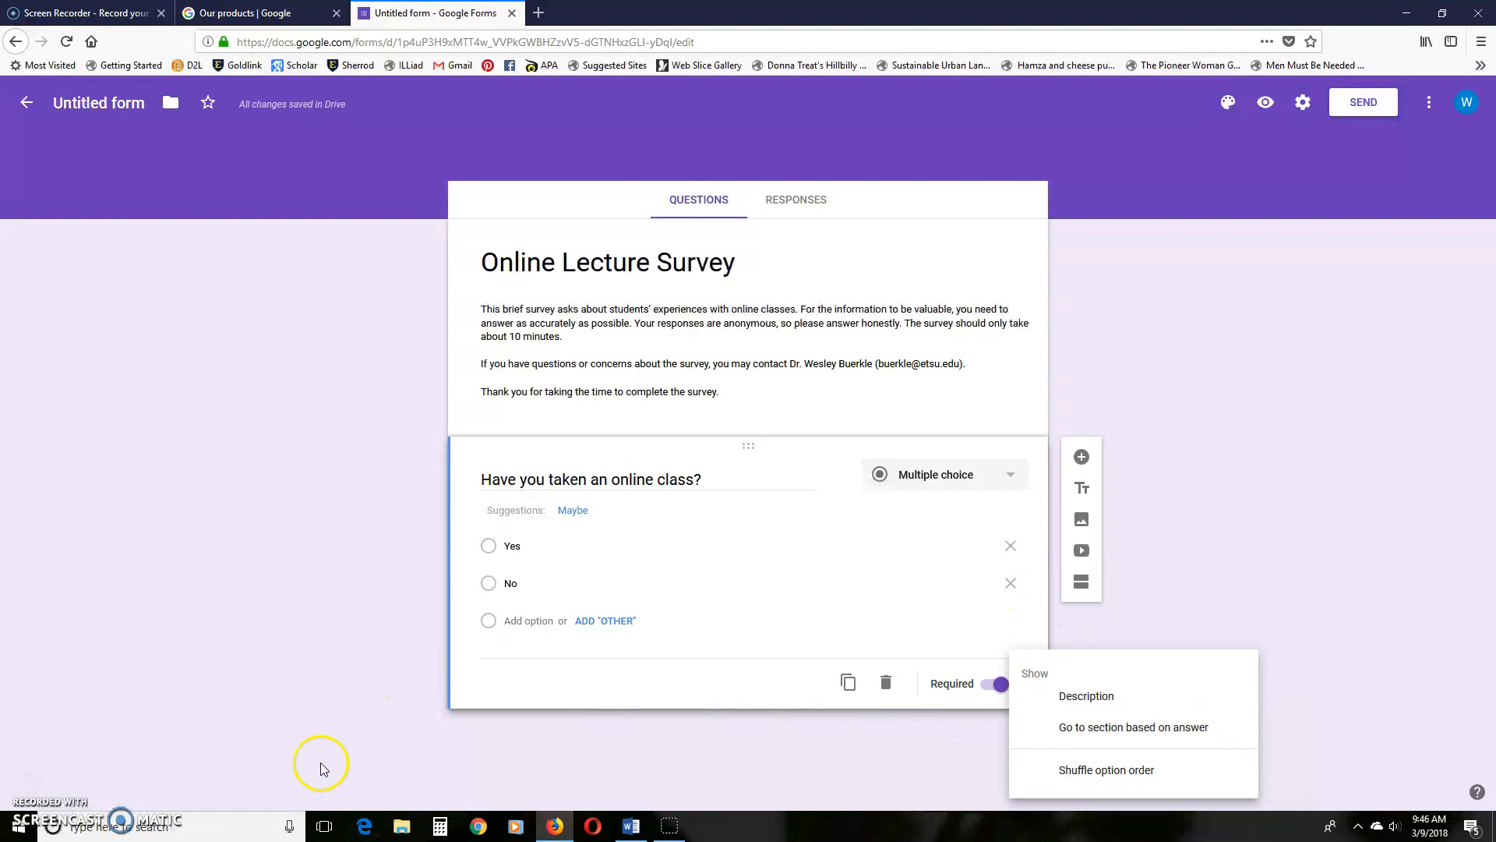
left_click(994, 720)
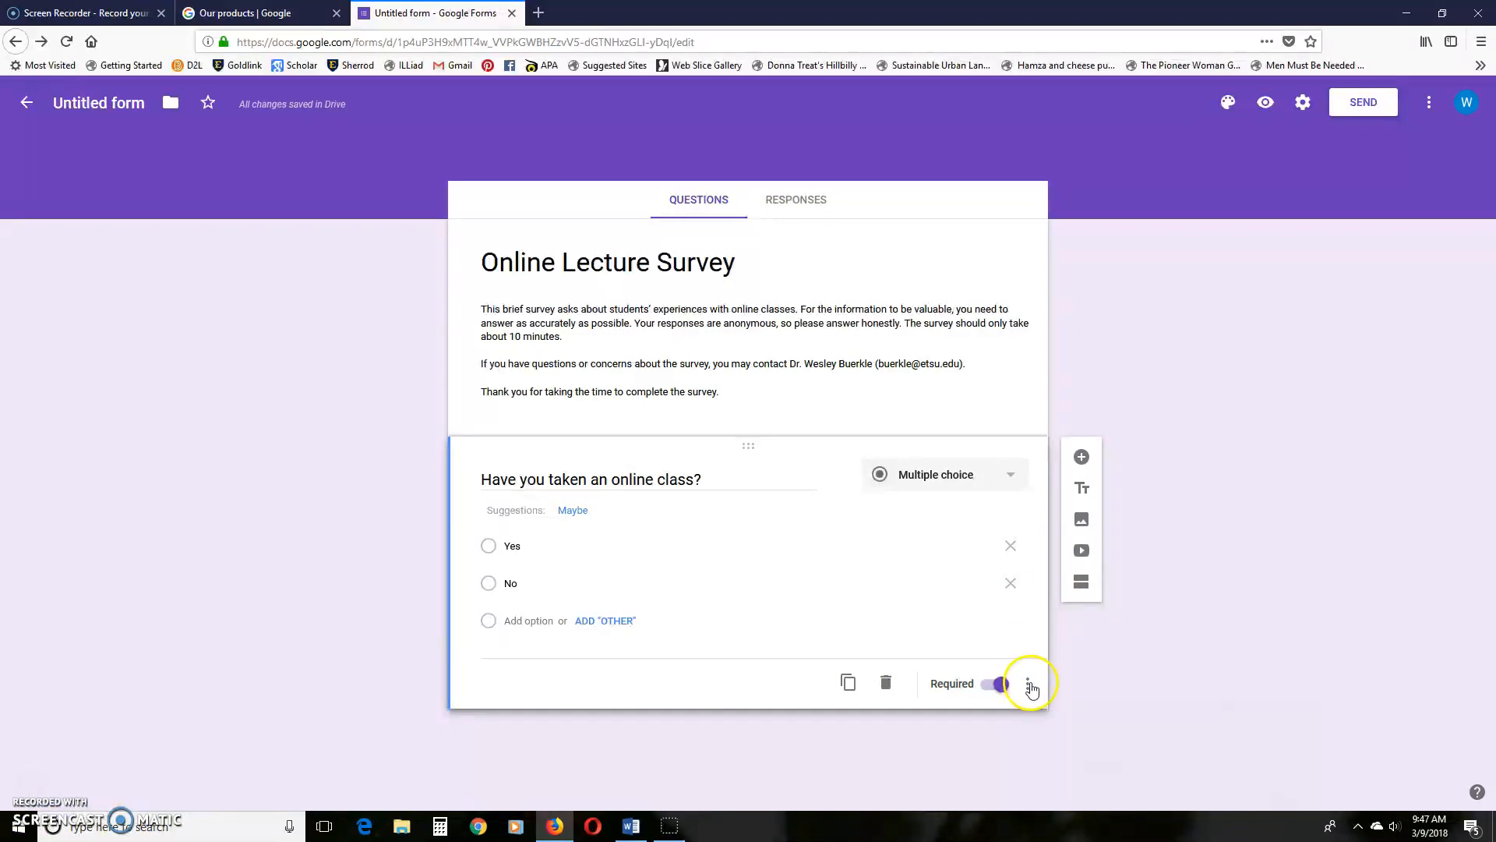
left_click(1030, 686)
left_click(1053, 731)
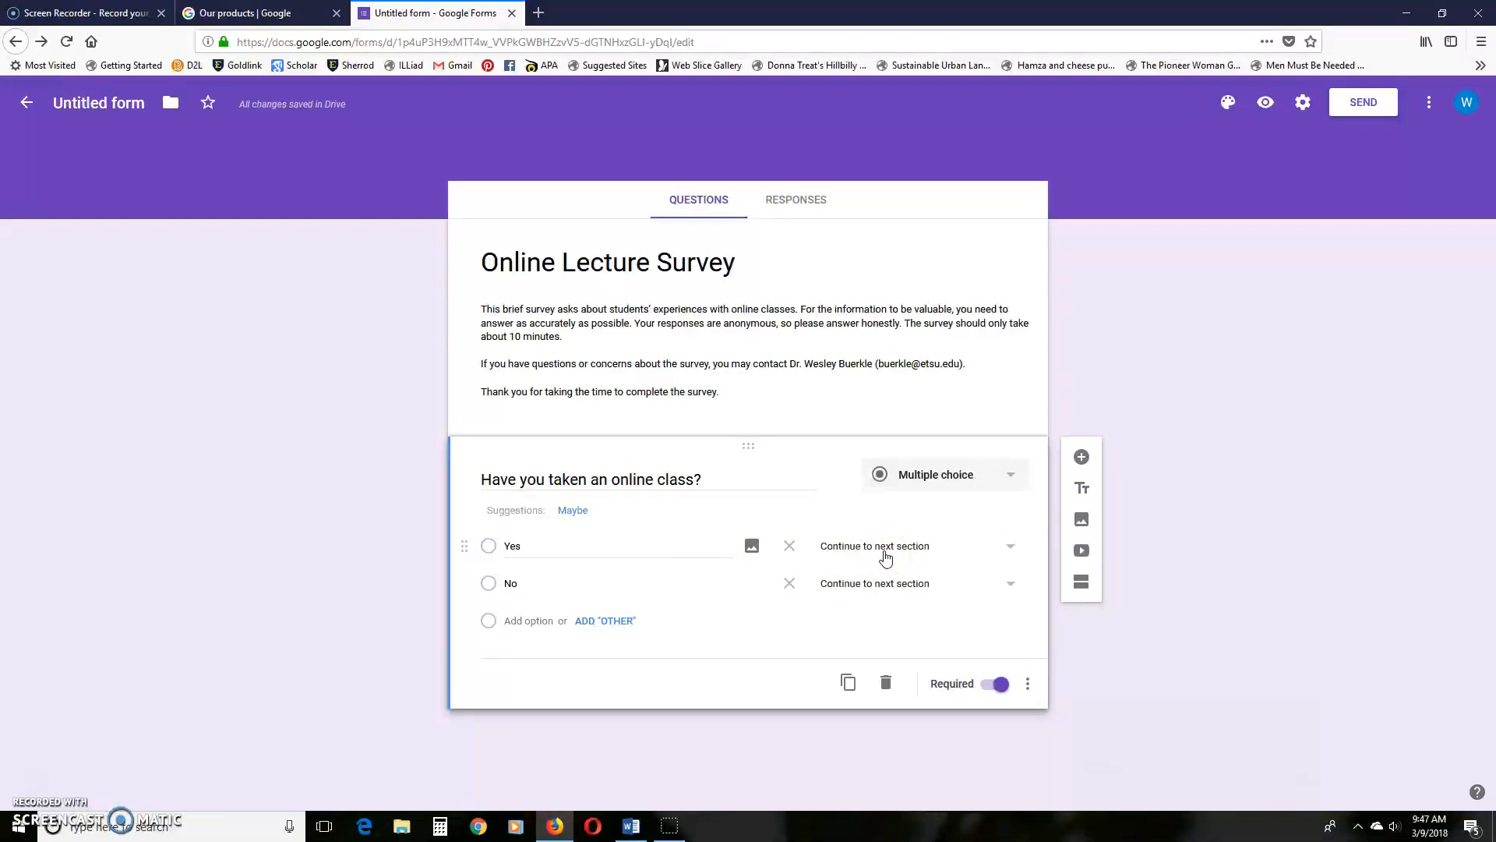
left_click(1011, 591)
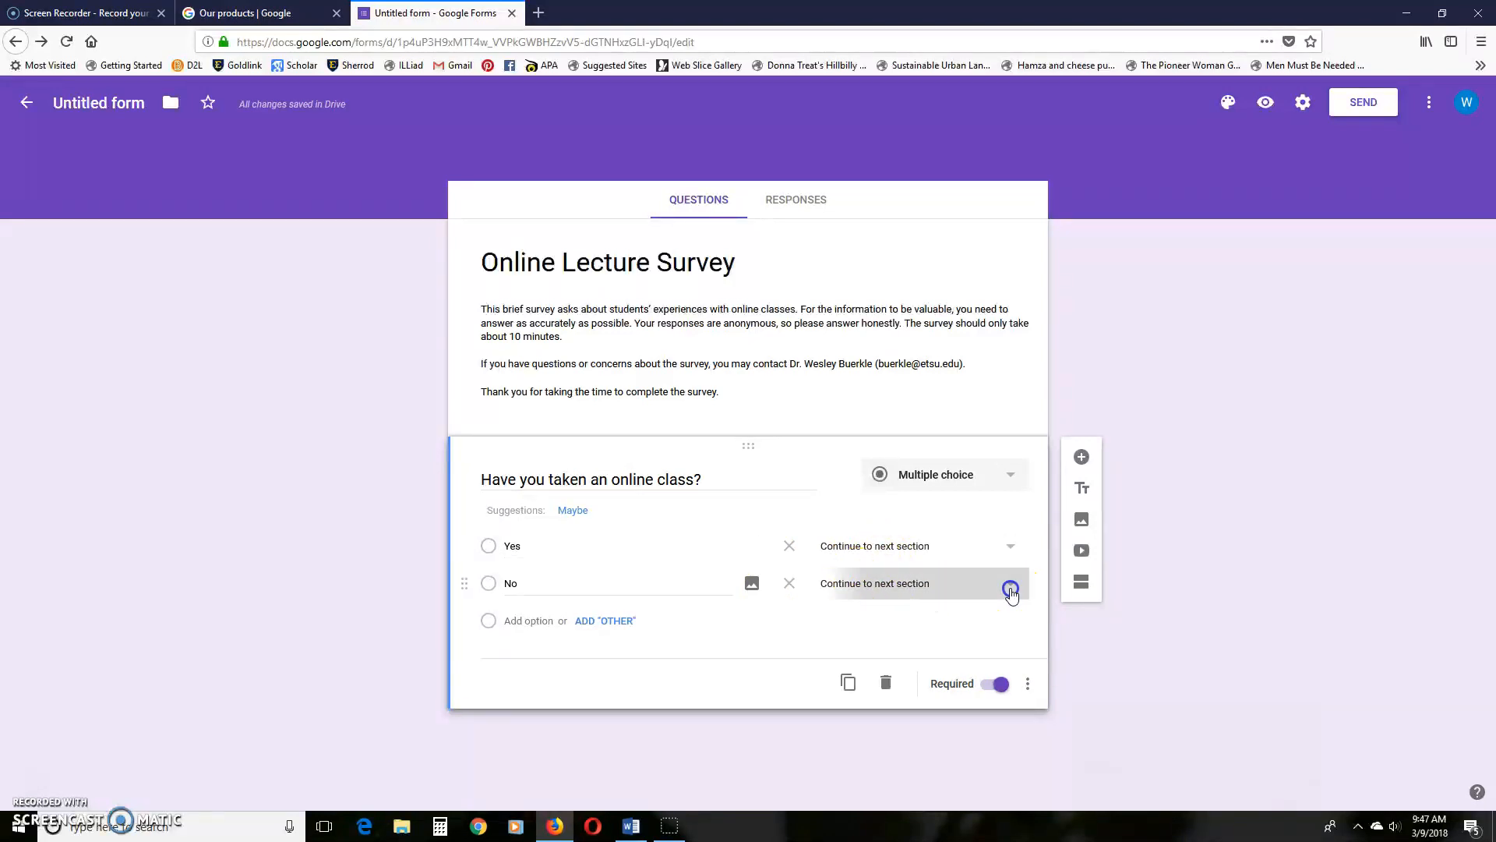
left_click(860, 653)
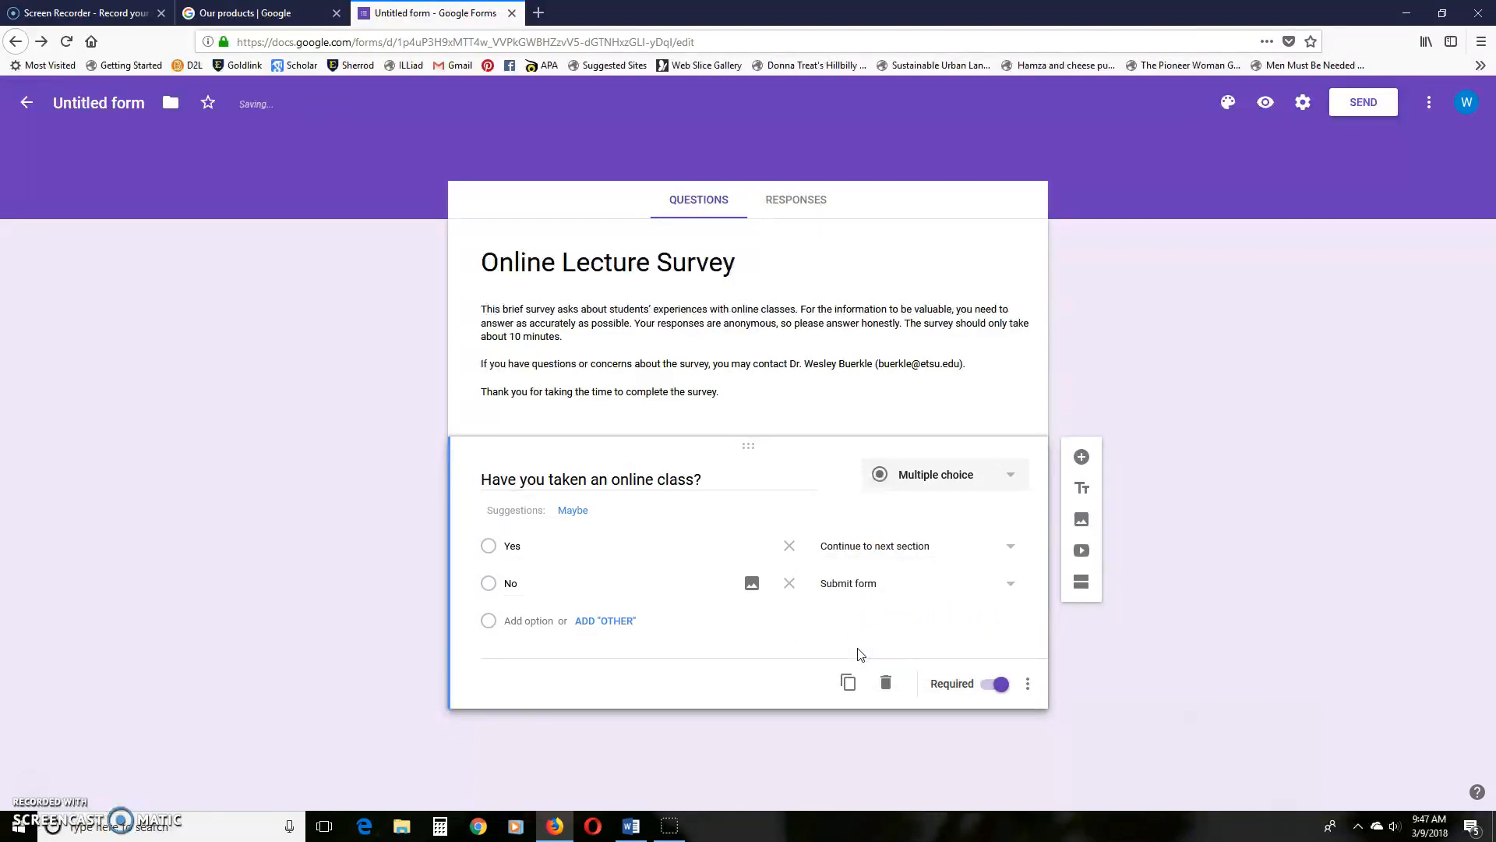
- Add a second section after the online class question and insert a blank question in it
left_click(610, 575)
left_click(680, 586)
left_click(1080, 584)
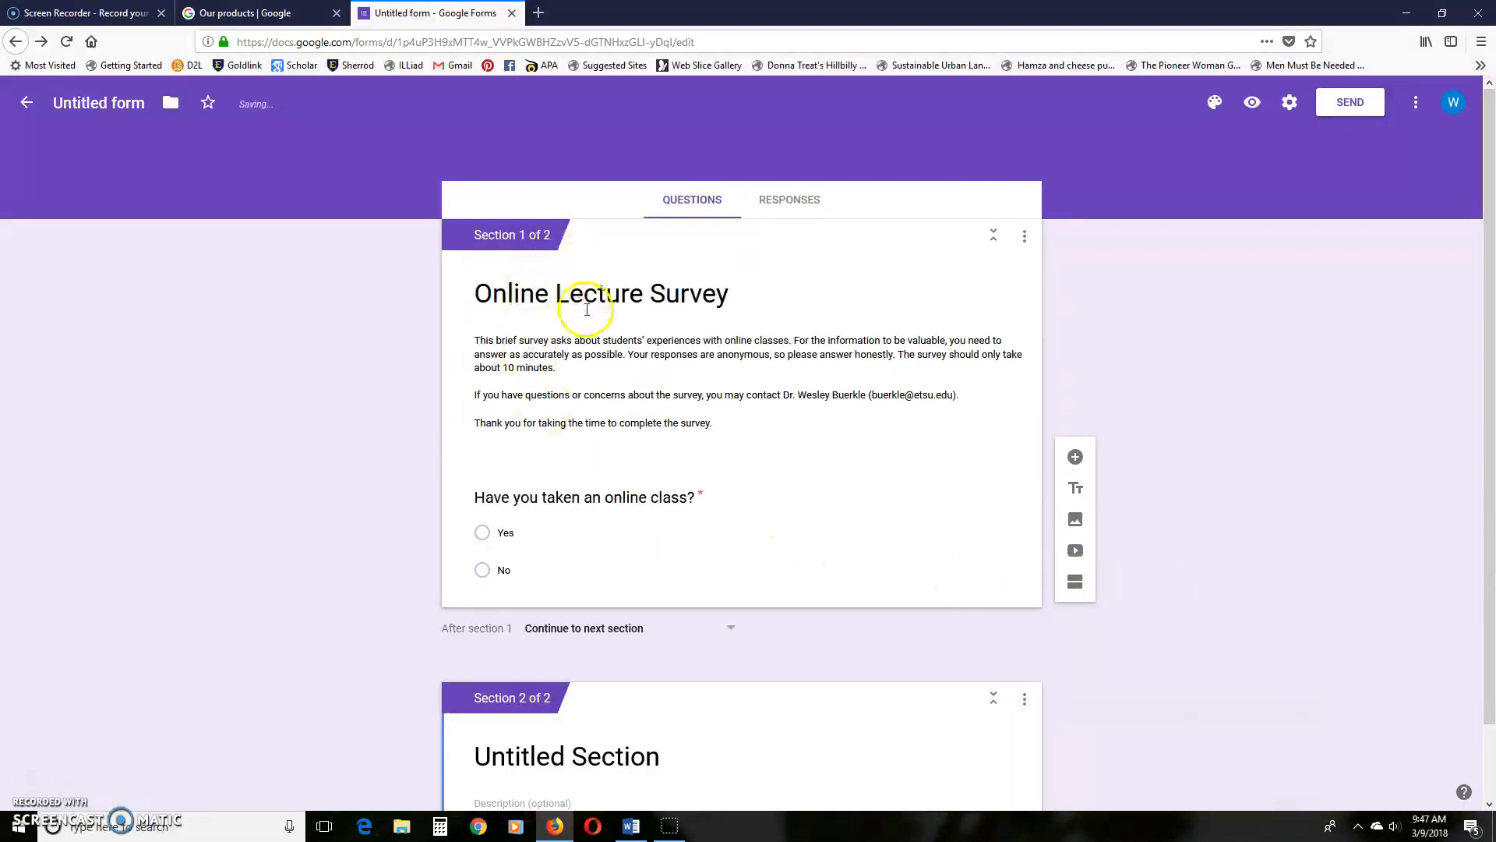
scroll(590, 310, "down", 2)
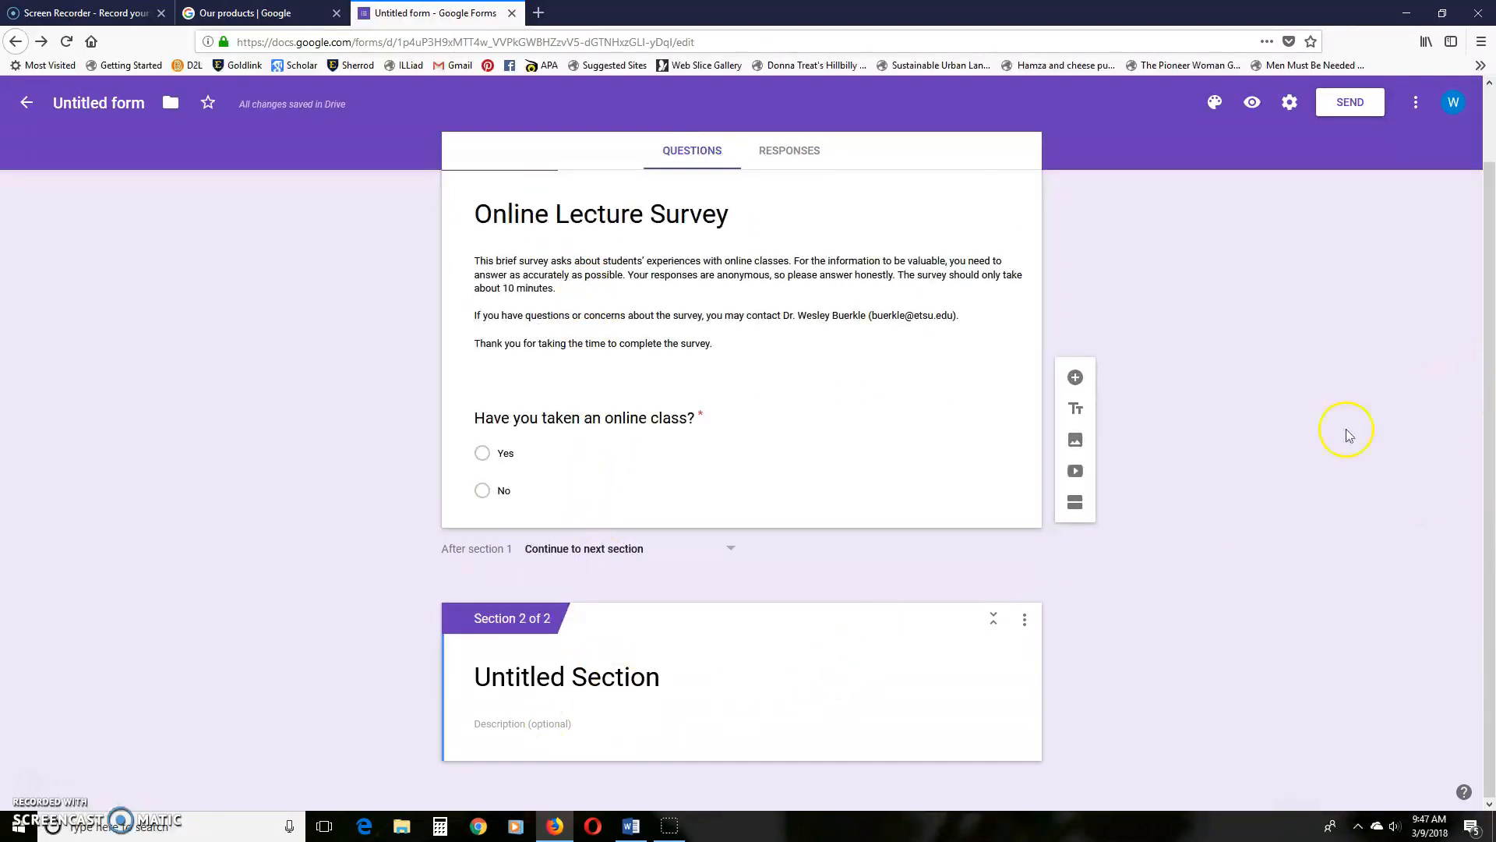
left_click(520, 723)
left_click(668, 676)
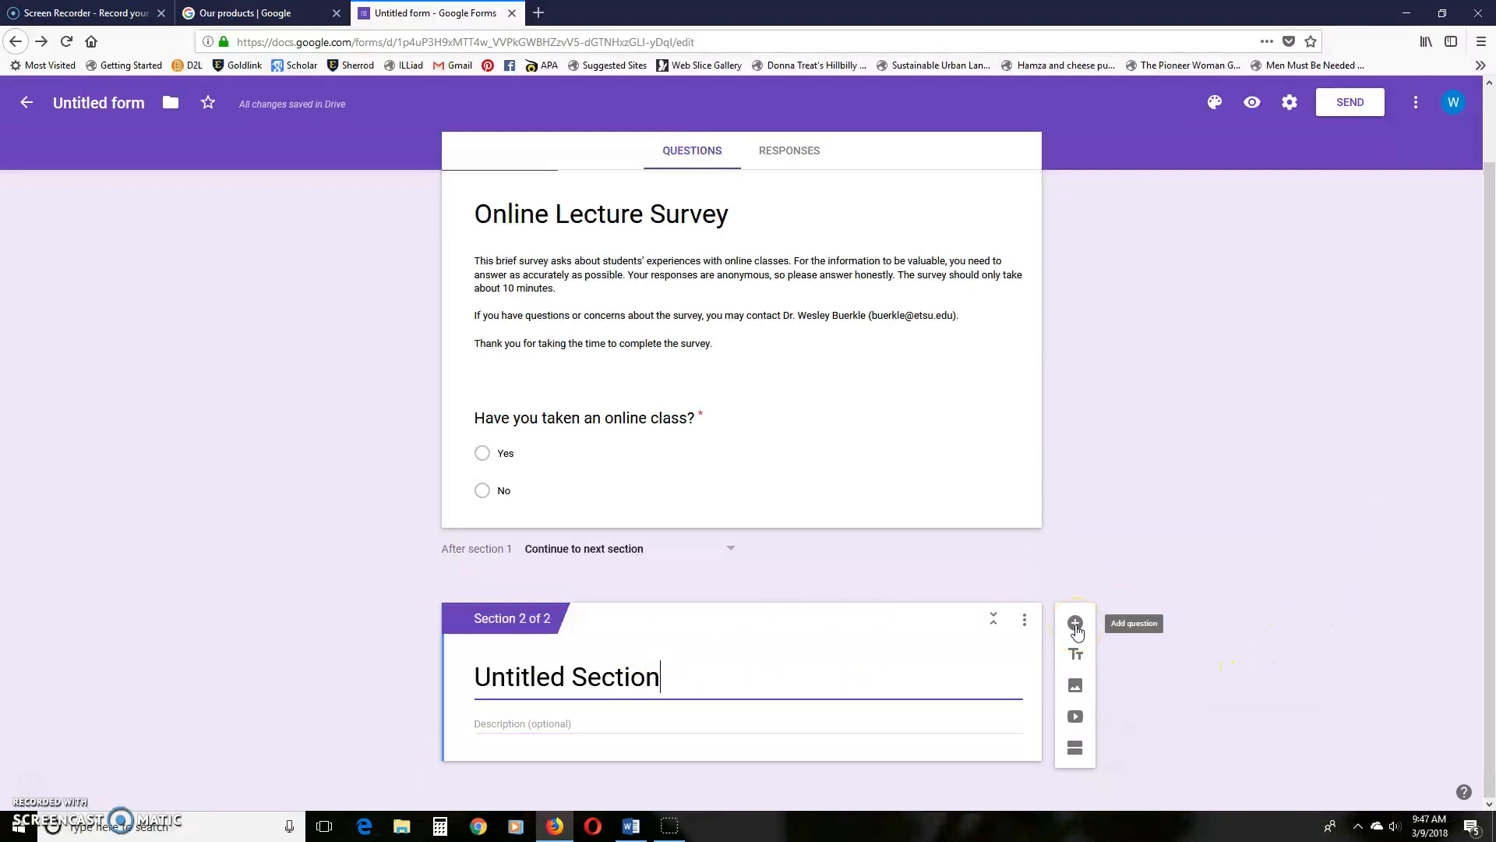
left_click(1075, 623)
left_click(550, 586)
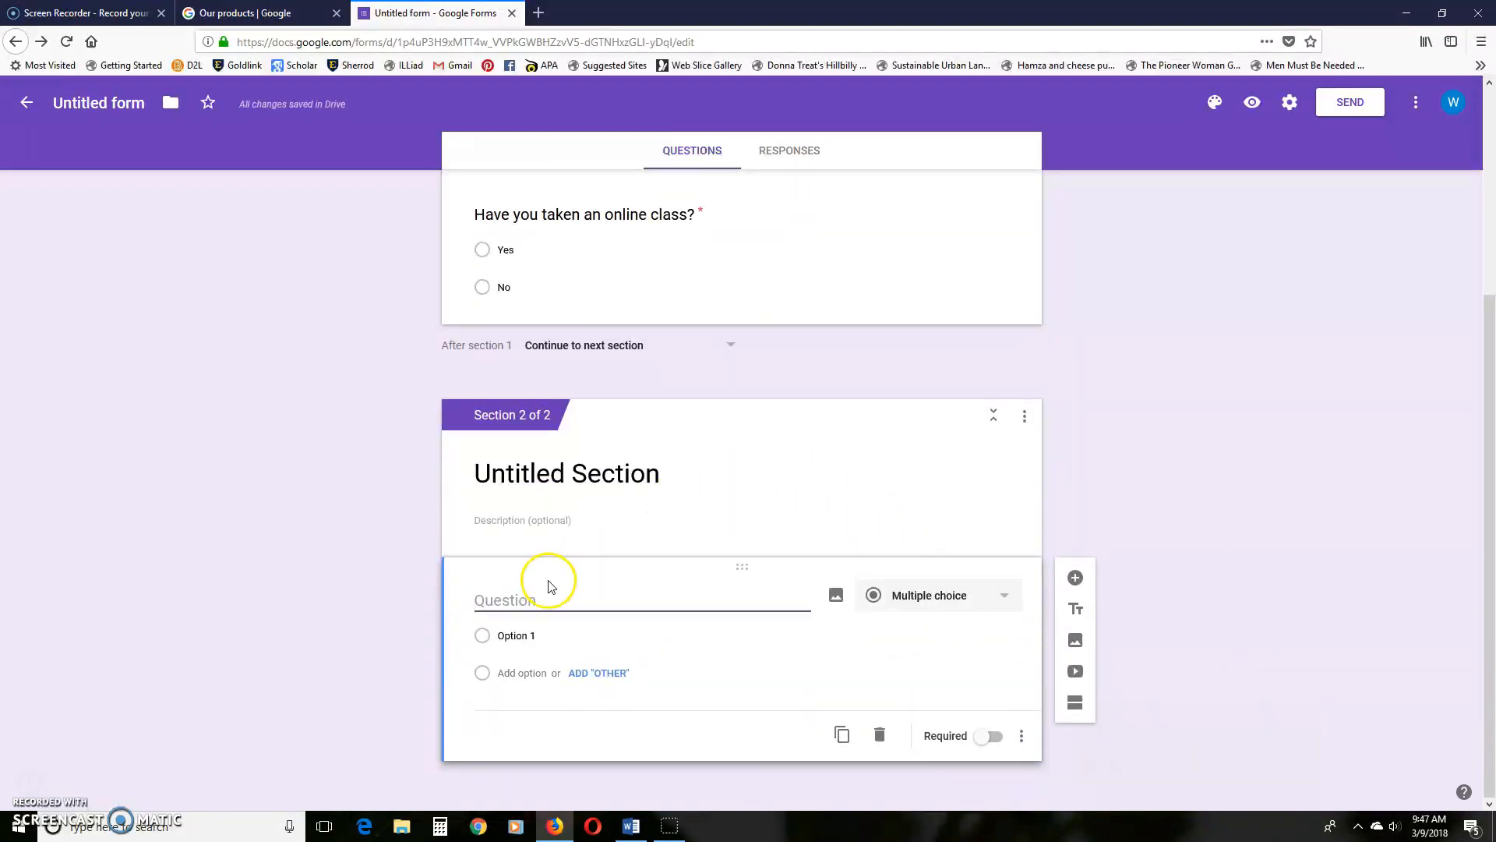
- Copy "Did your online instructor/professor create their own lectures for you to listen to or watch?" from Word and paste it as section 2's question title in Firefox
left_click(631, 826)
left_click_drag(460, 338, 636, 340)
left_click_drag(460, 366, 978, 378)
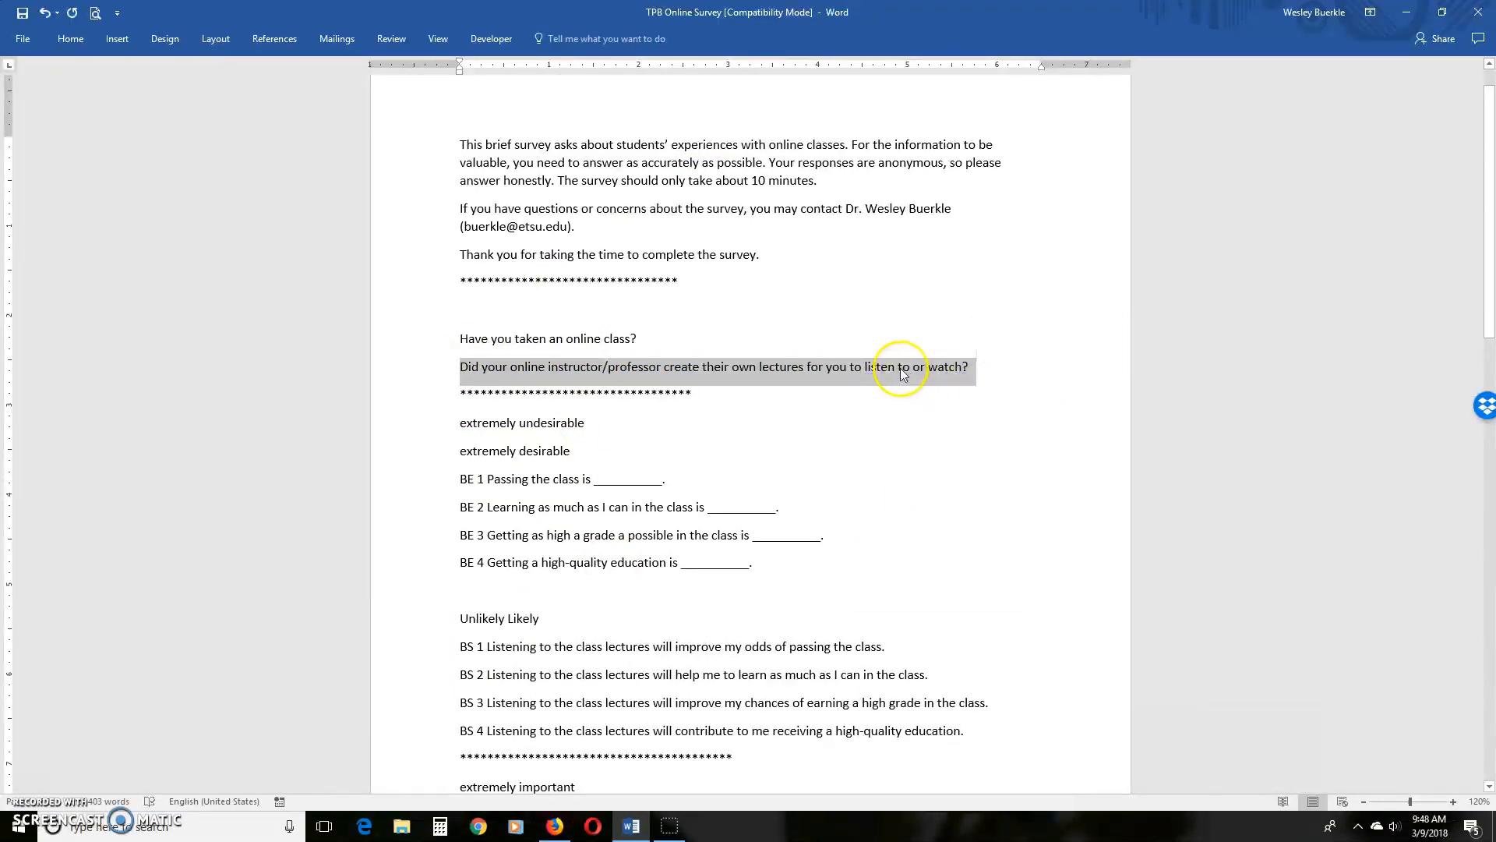
right_click(900, 368)
left_click(928, 396)
left_click(555, 826)
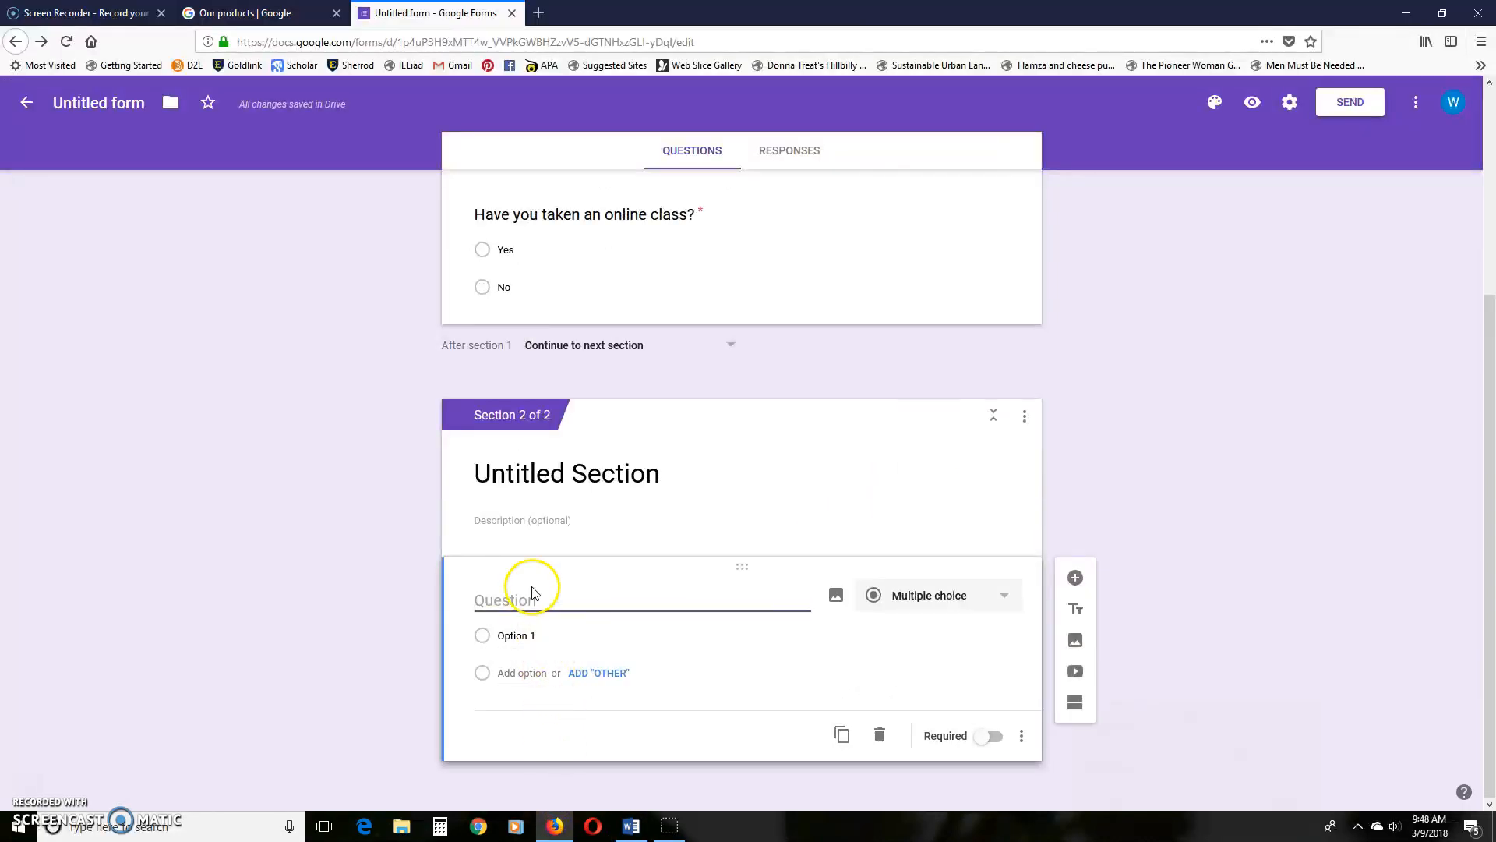
key("ctrl+v")
- Give the instructor lectures question the options Yes and No, and make it required
left_click(546, 648)
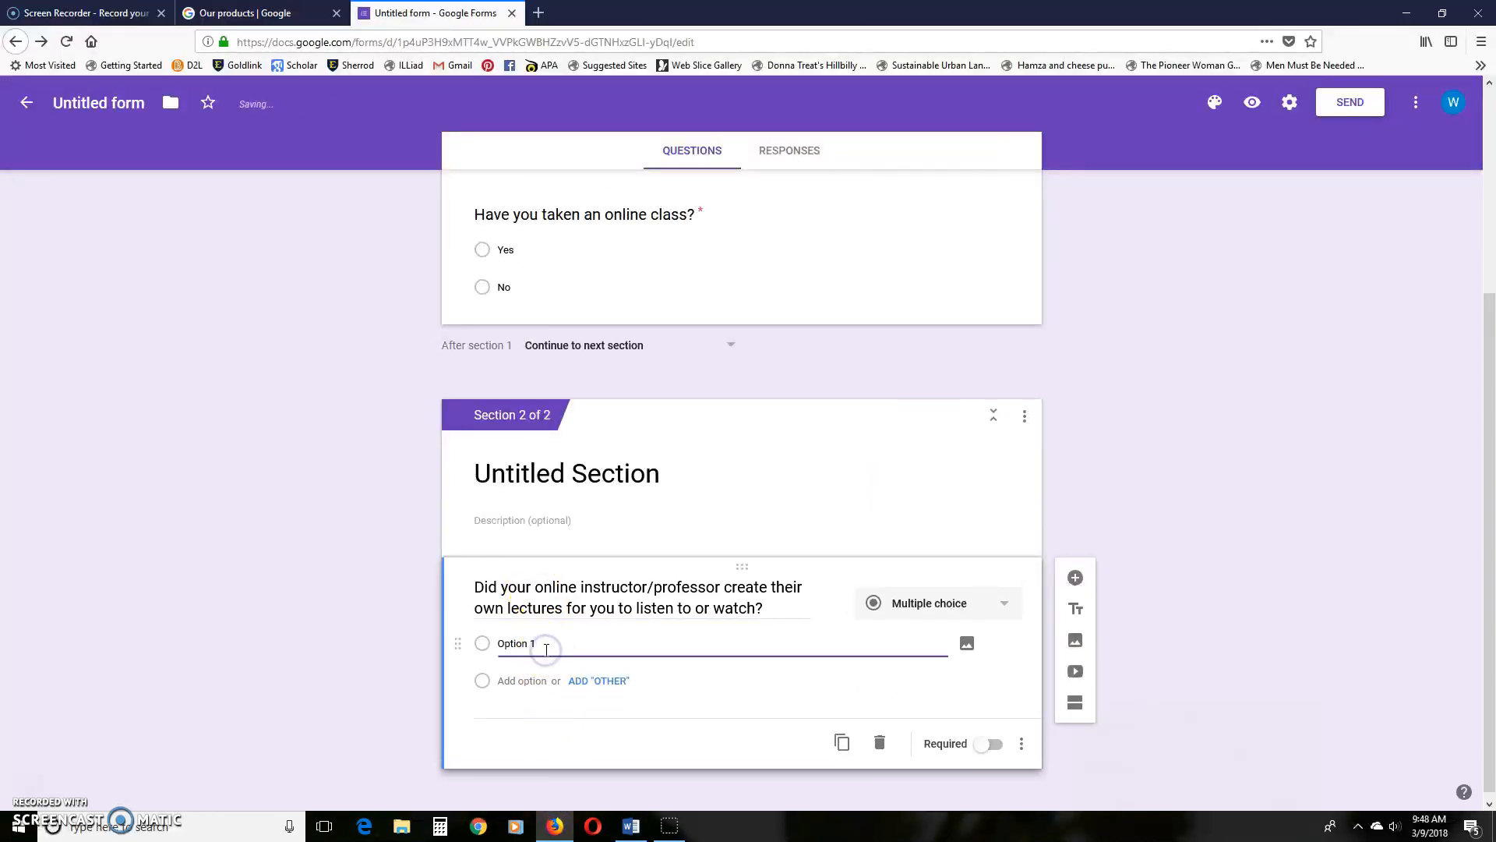
type("Yes")
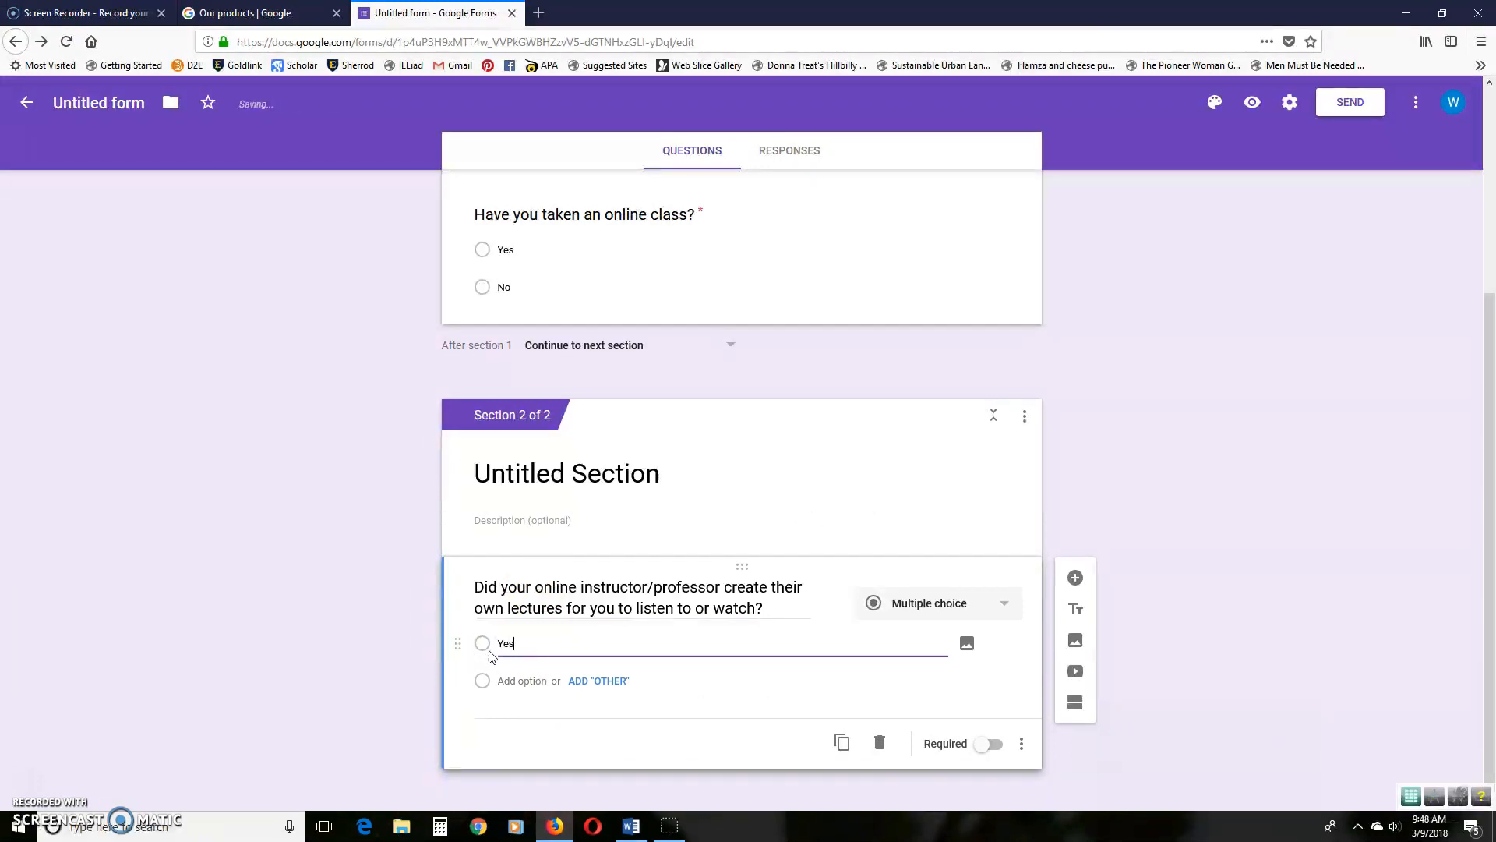
left_click(516, 681)
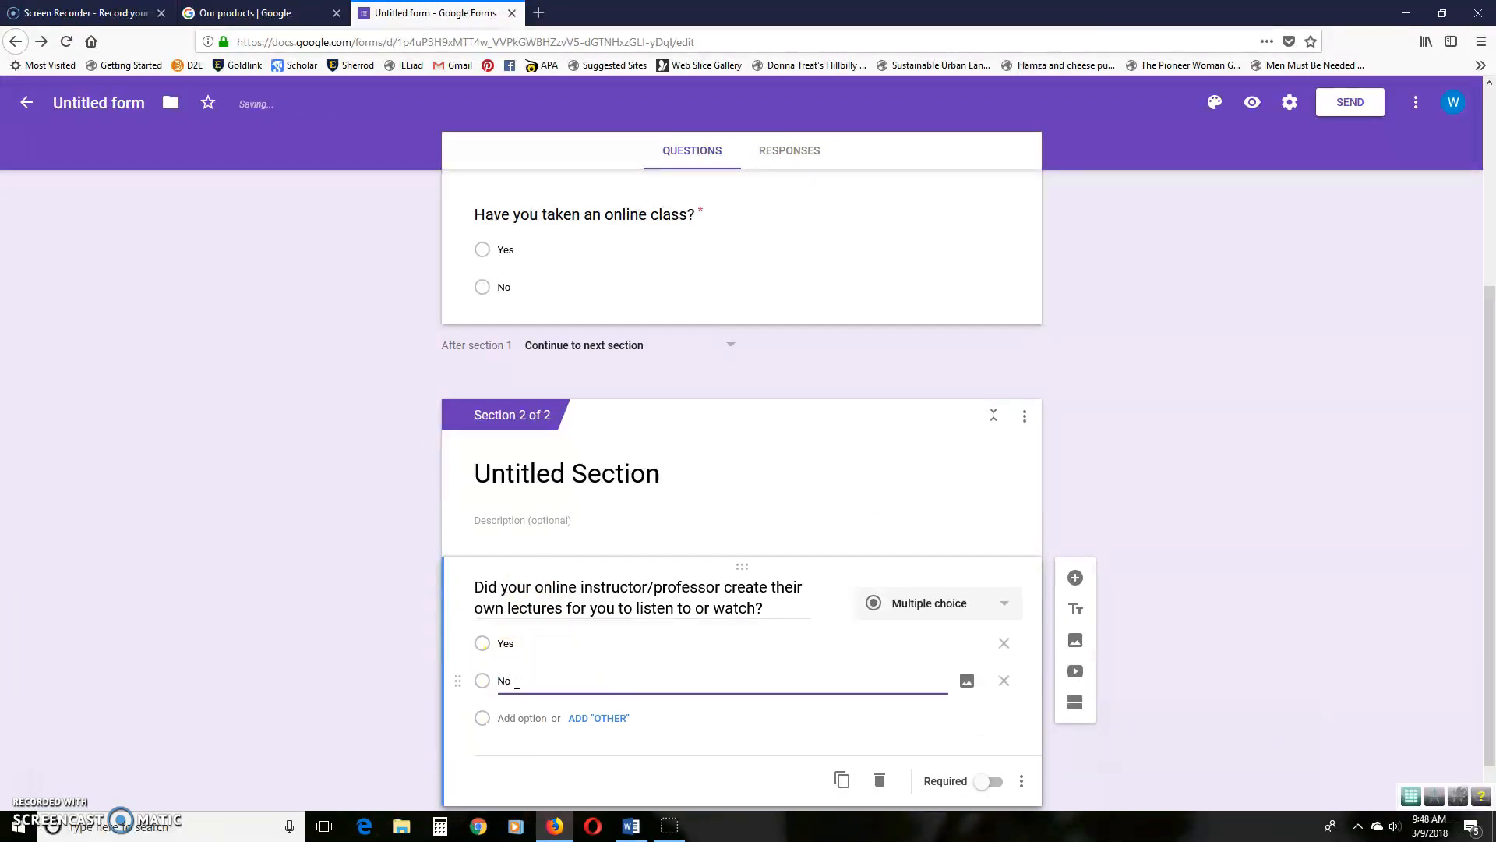
left_click(1007, 784)
left_click(984, 781)
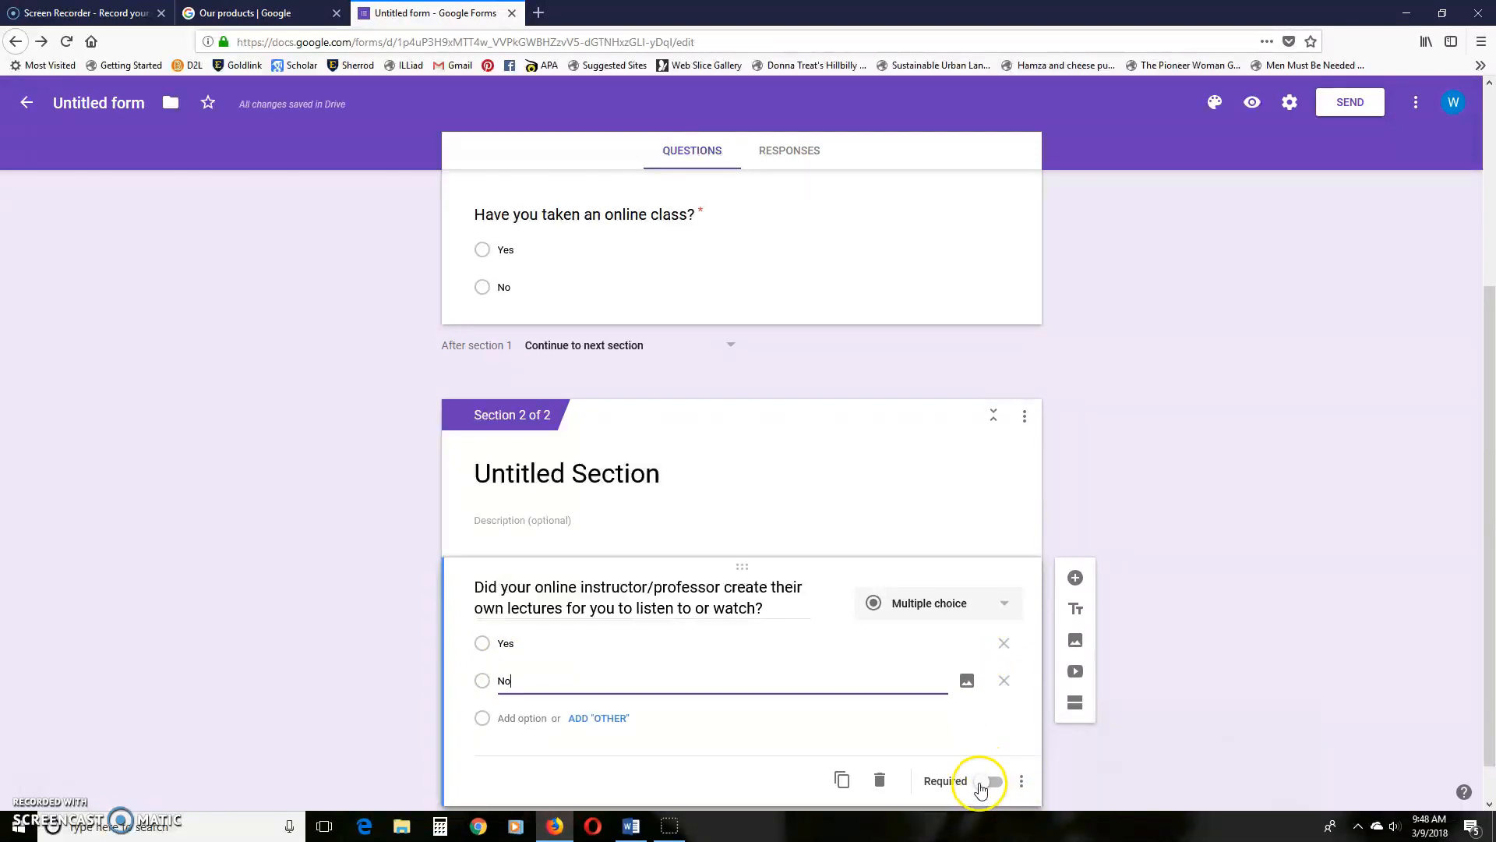
- Enable section branching by answer for the lectures question with No set to Submit form, and add a third section
left_click(1021, 782)
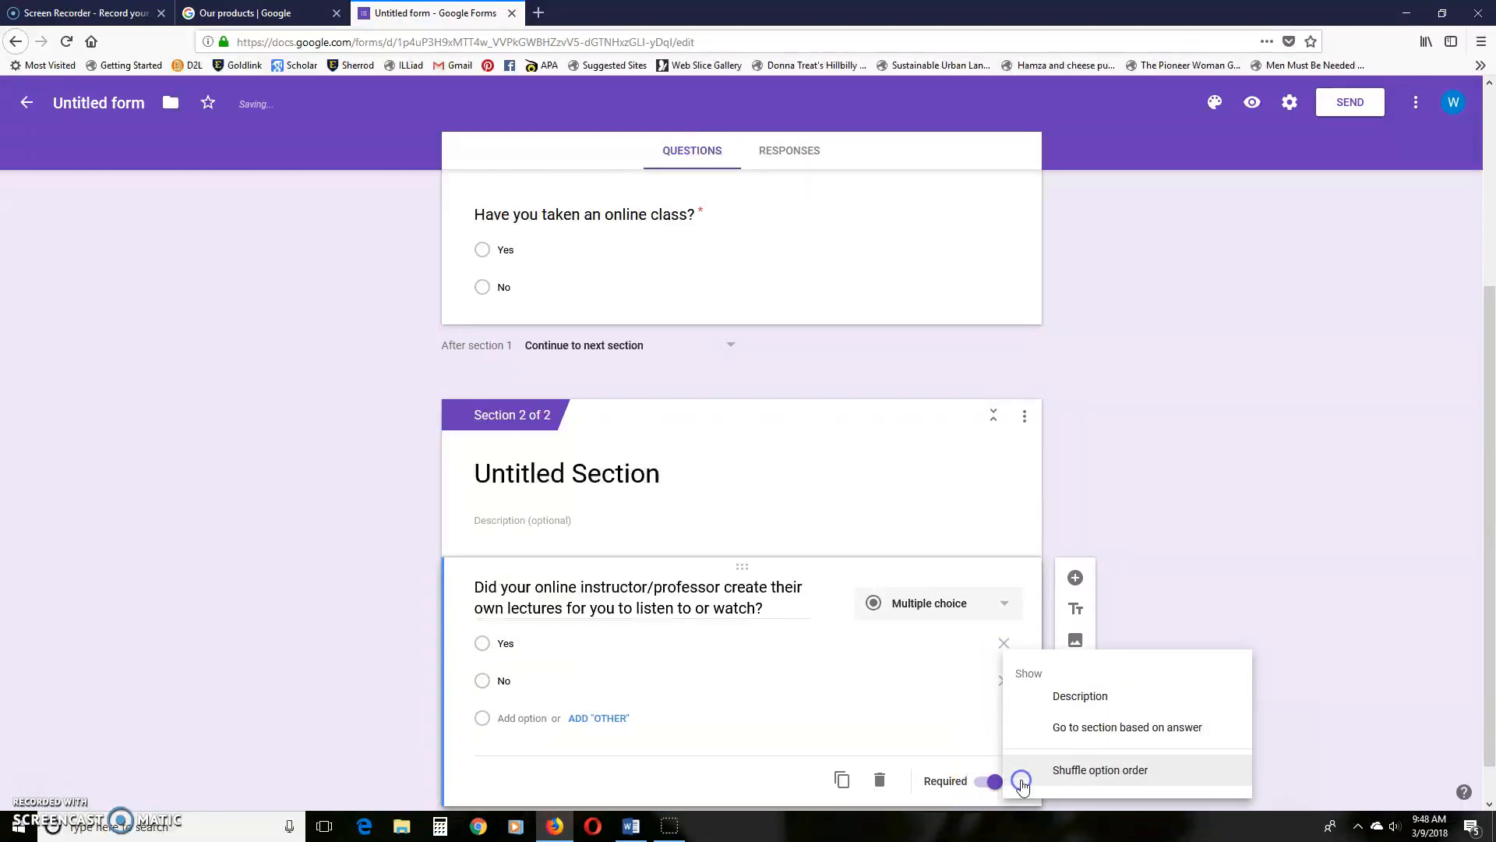
left_click(1054, 736)
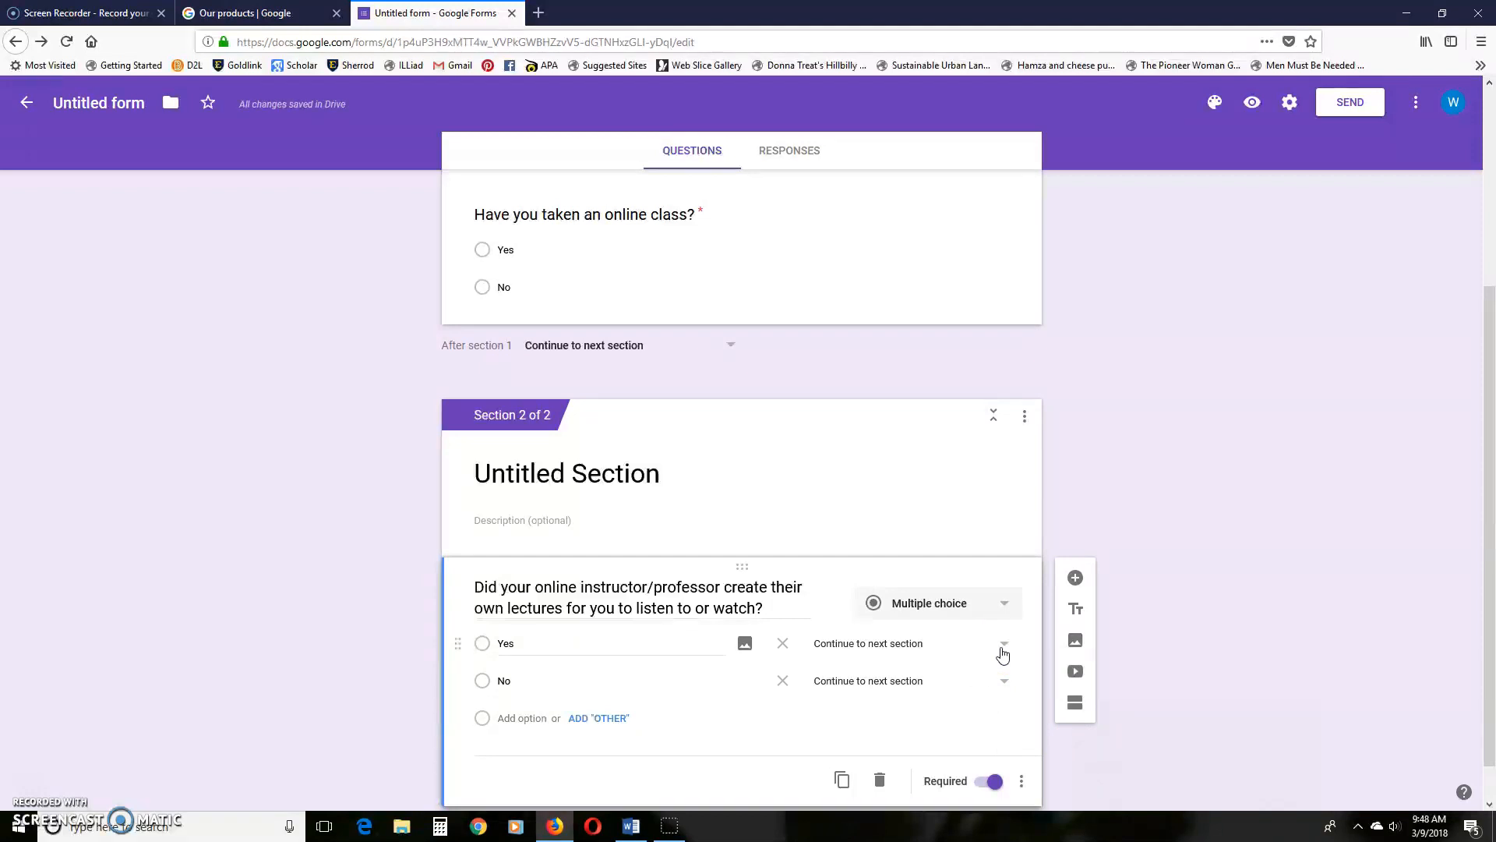
left_click(1001, 681)
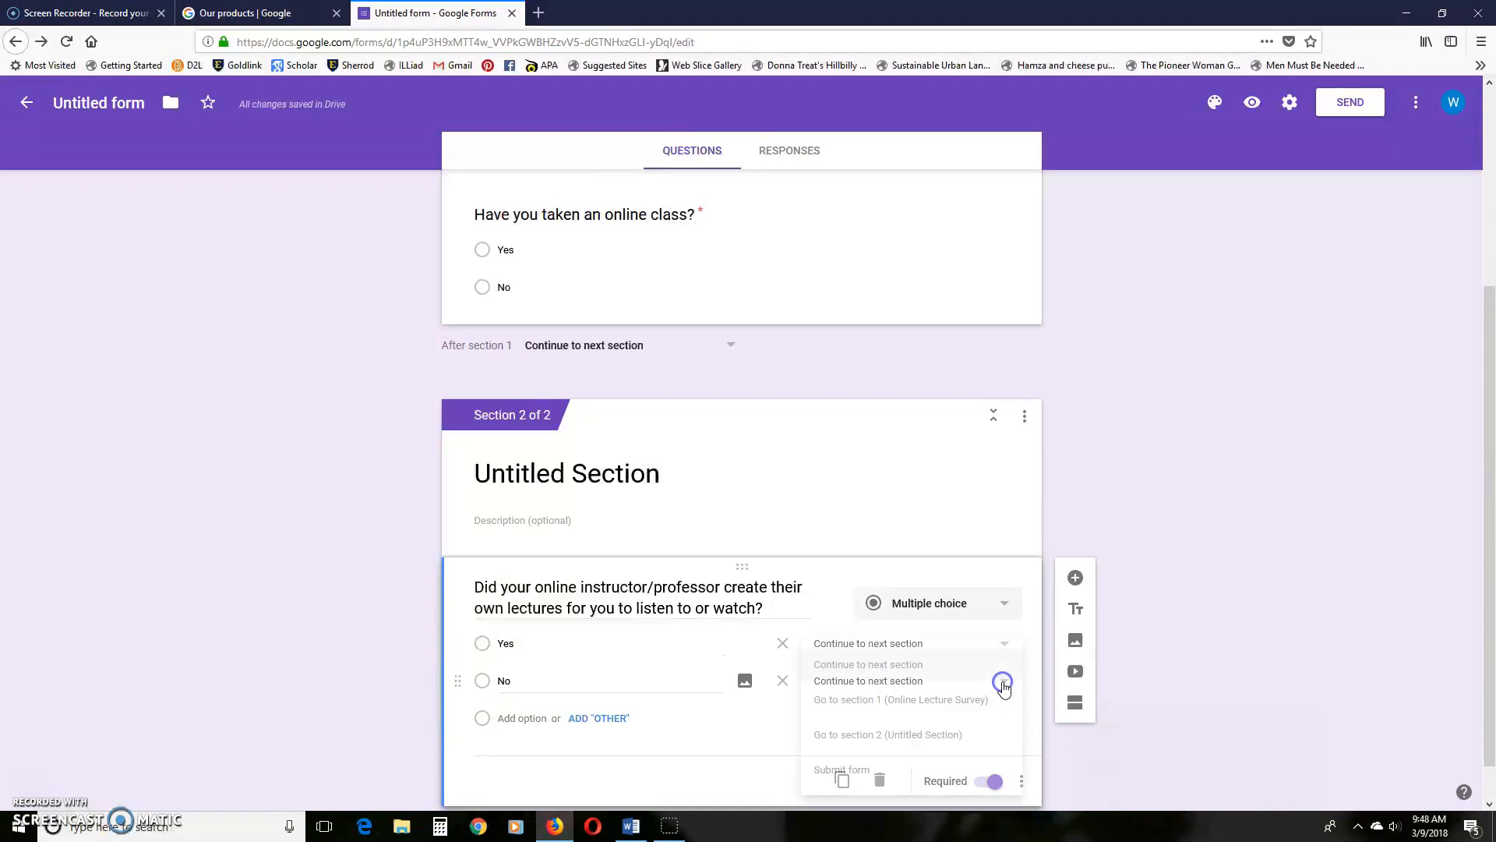
left_click(847, 770)
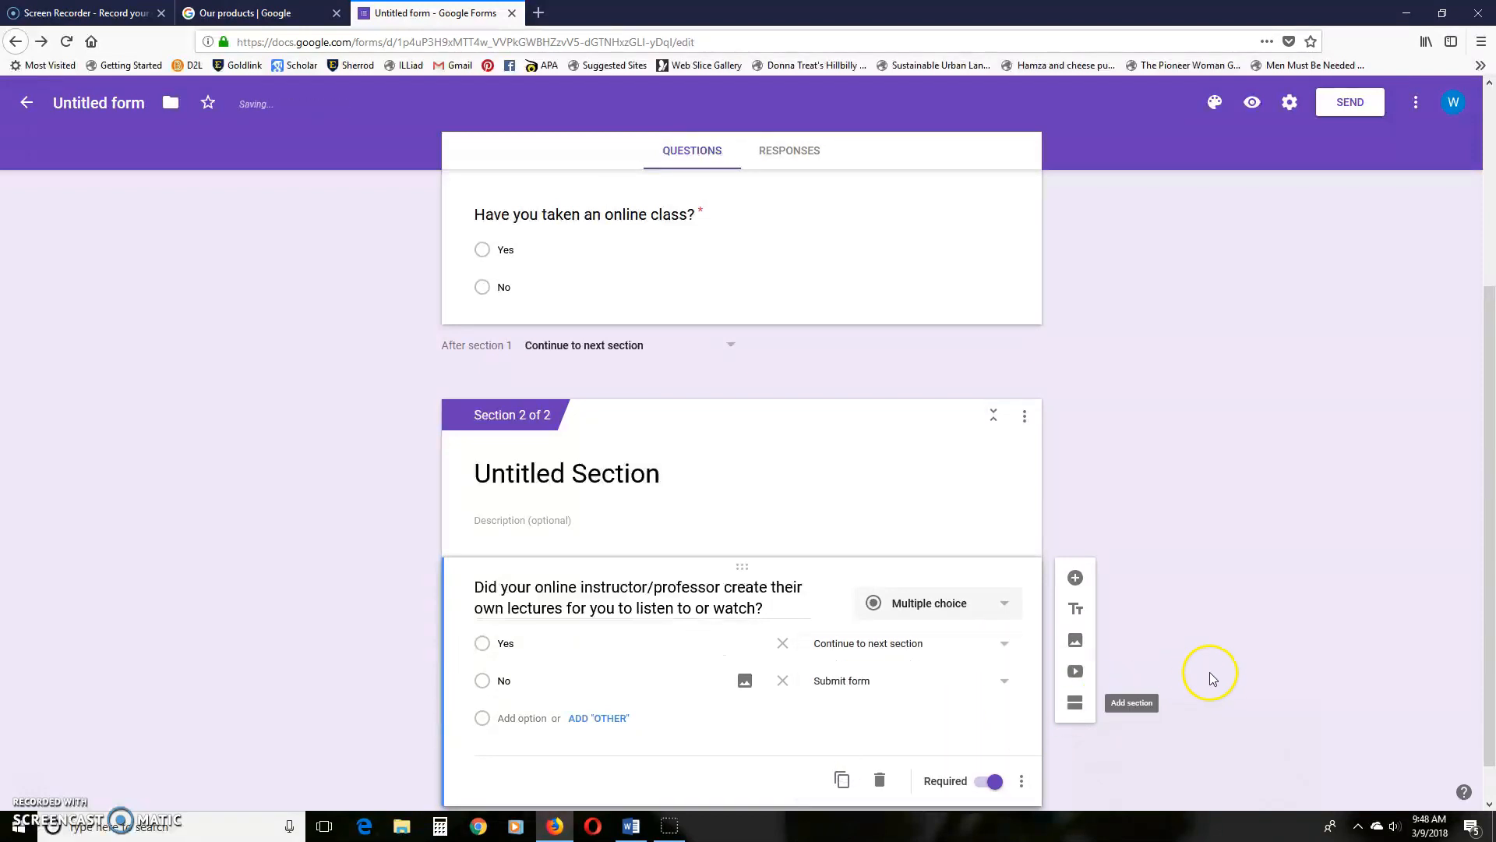
left_click(1068, 705)
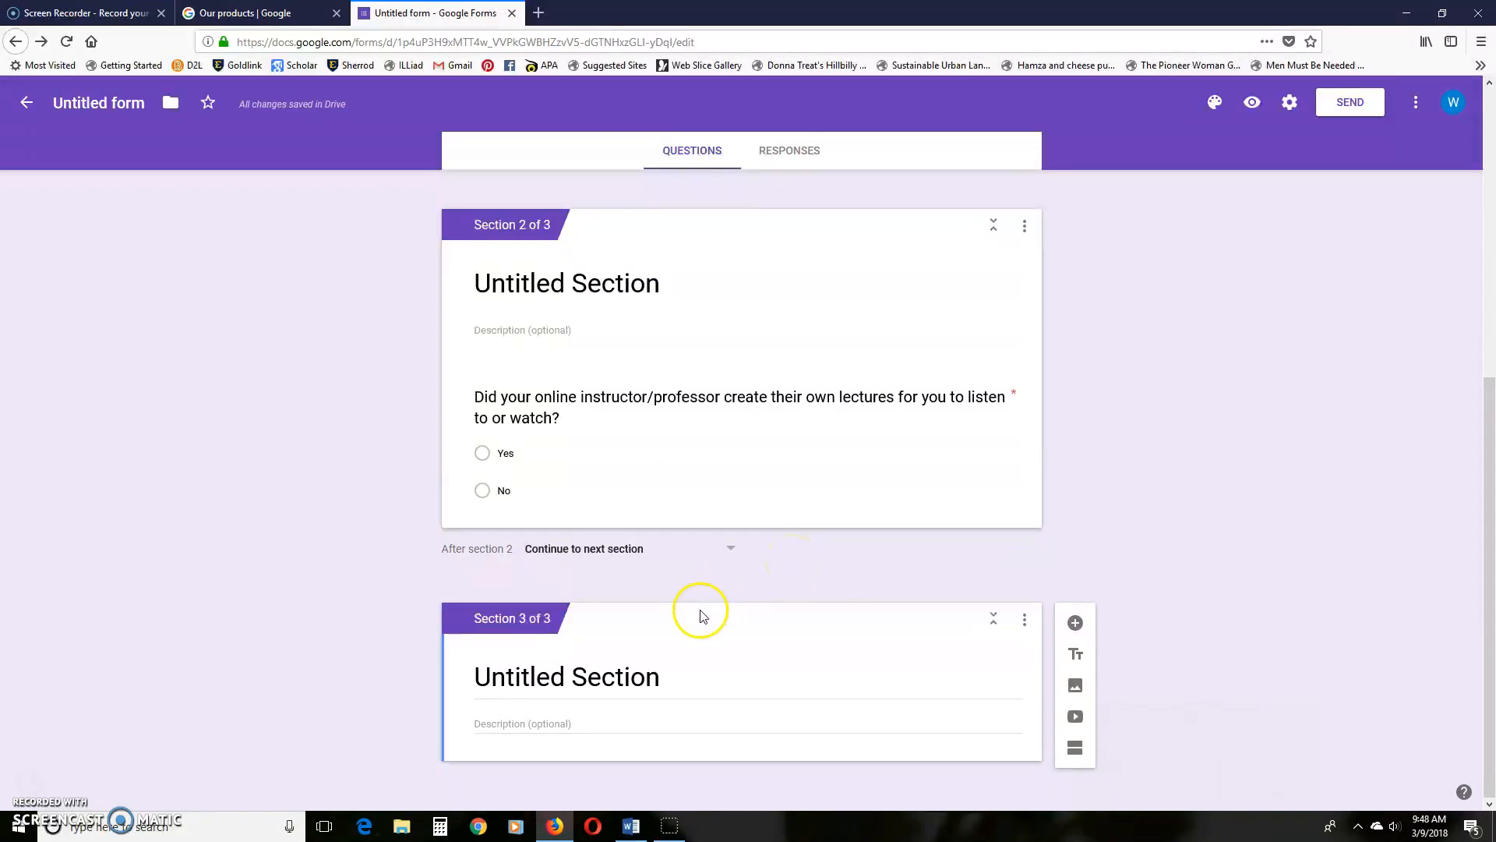
- Copy the BE 1 statement "Passing the class is __________." without its label from the Word document and return to Firefox
mouse_move(636, 827)
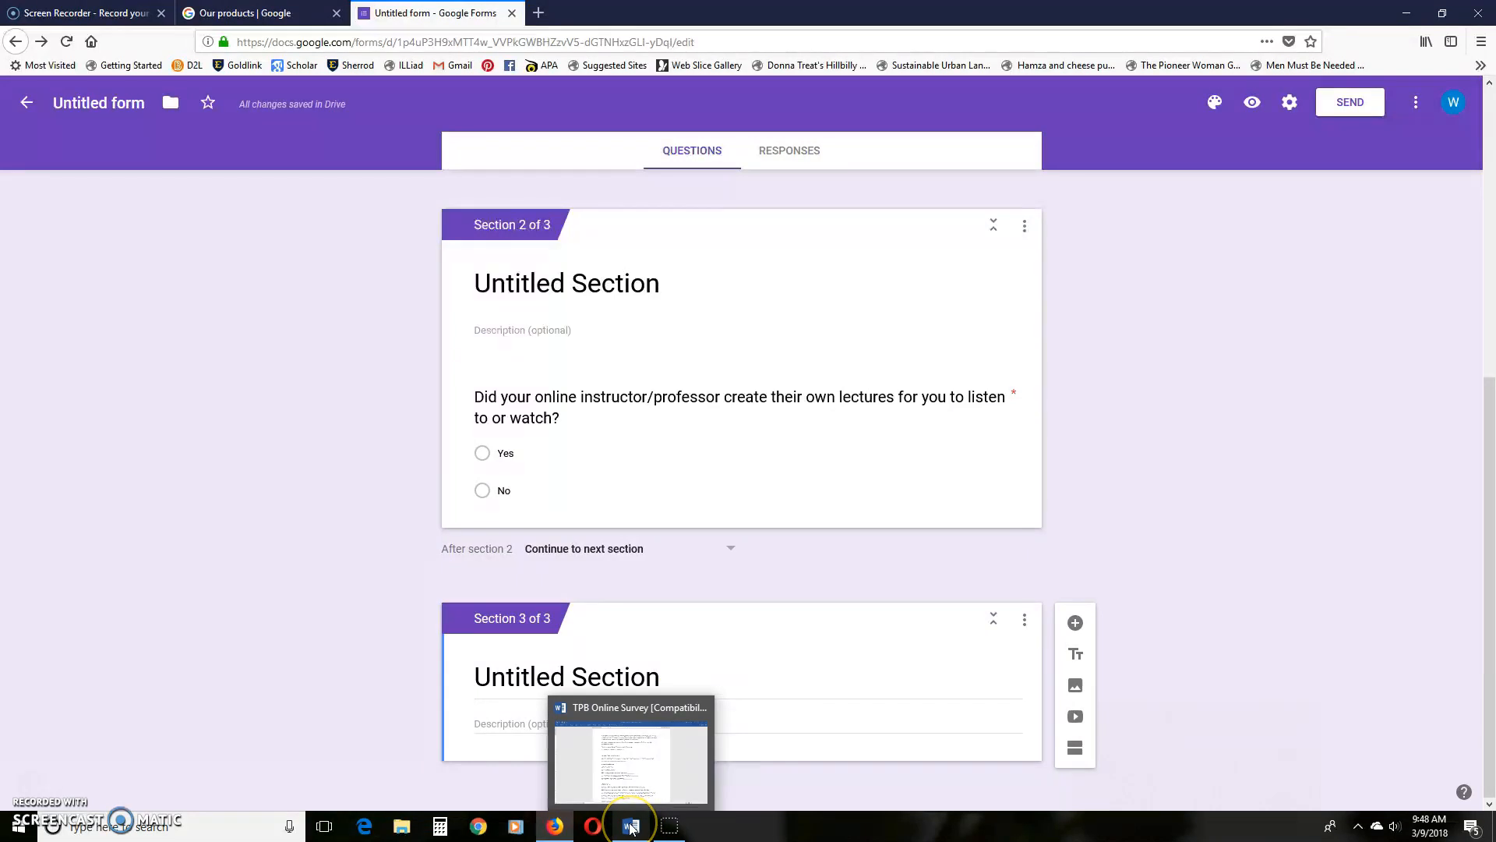
left_click(631, 827)
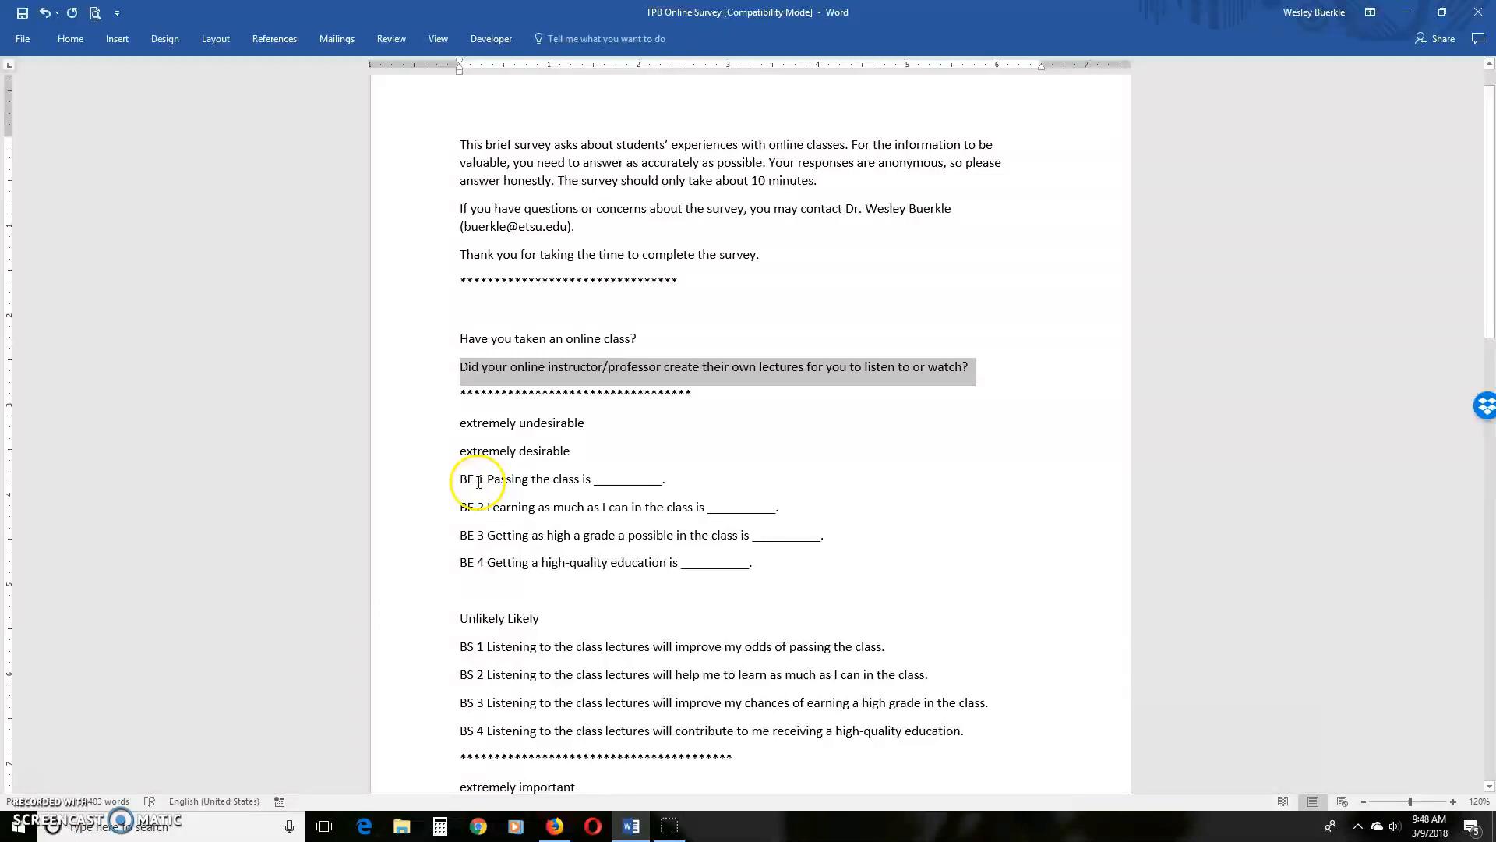
left_click_drag(489, 481, 631, 480)
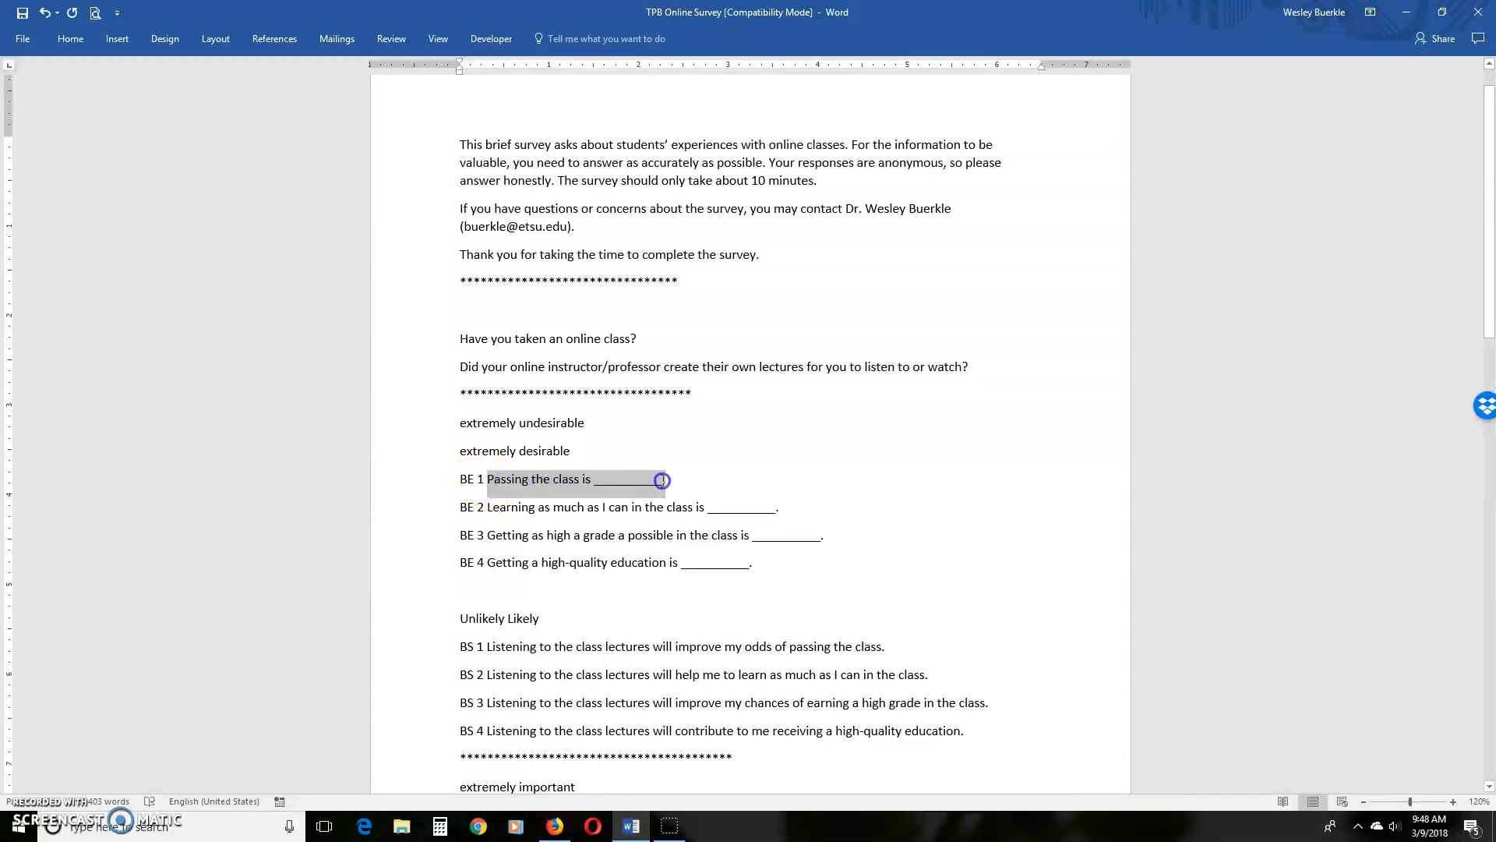
right_click(662, 481)
left_click(638, 505)
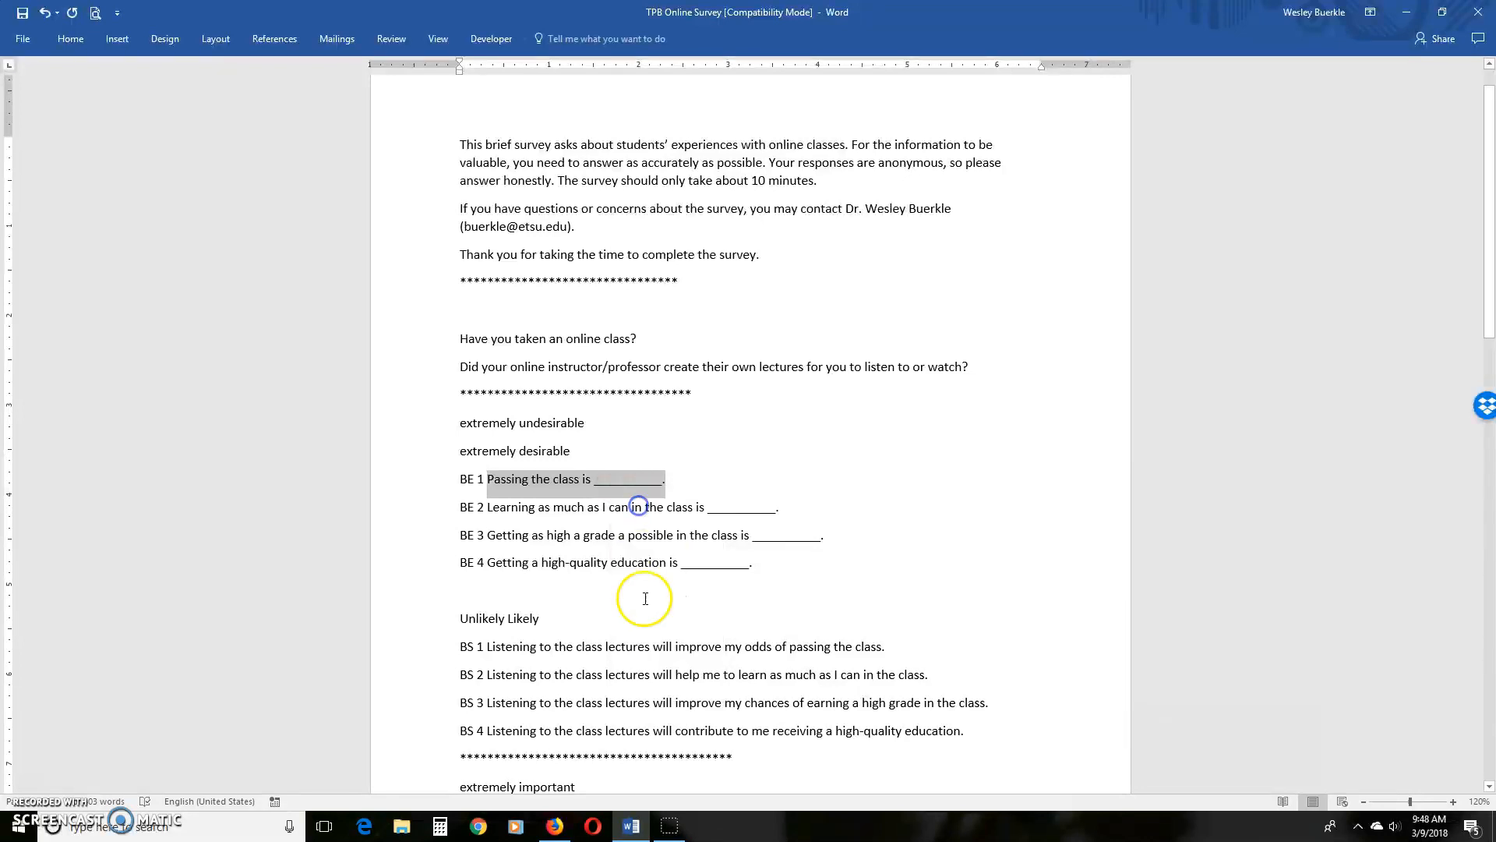
left_click(561, 827)
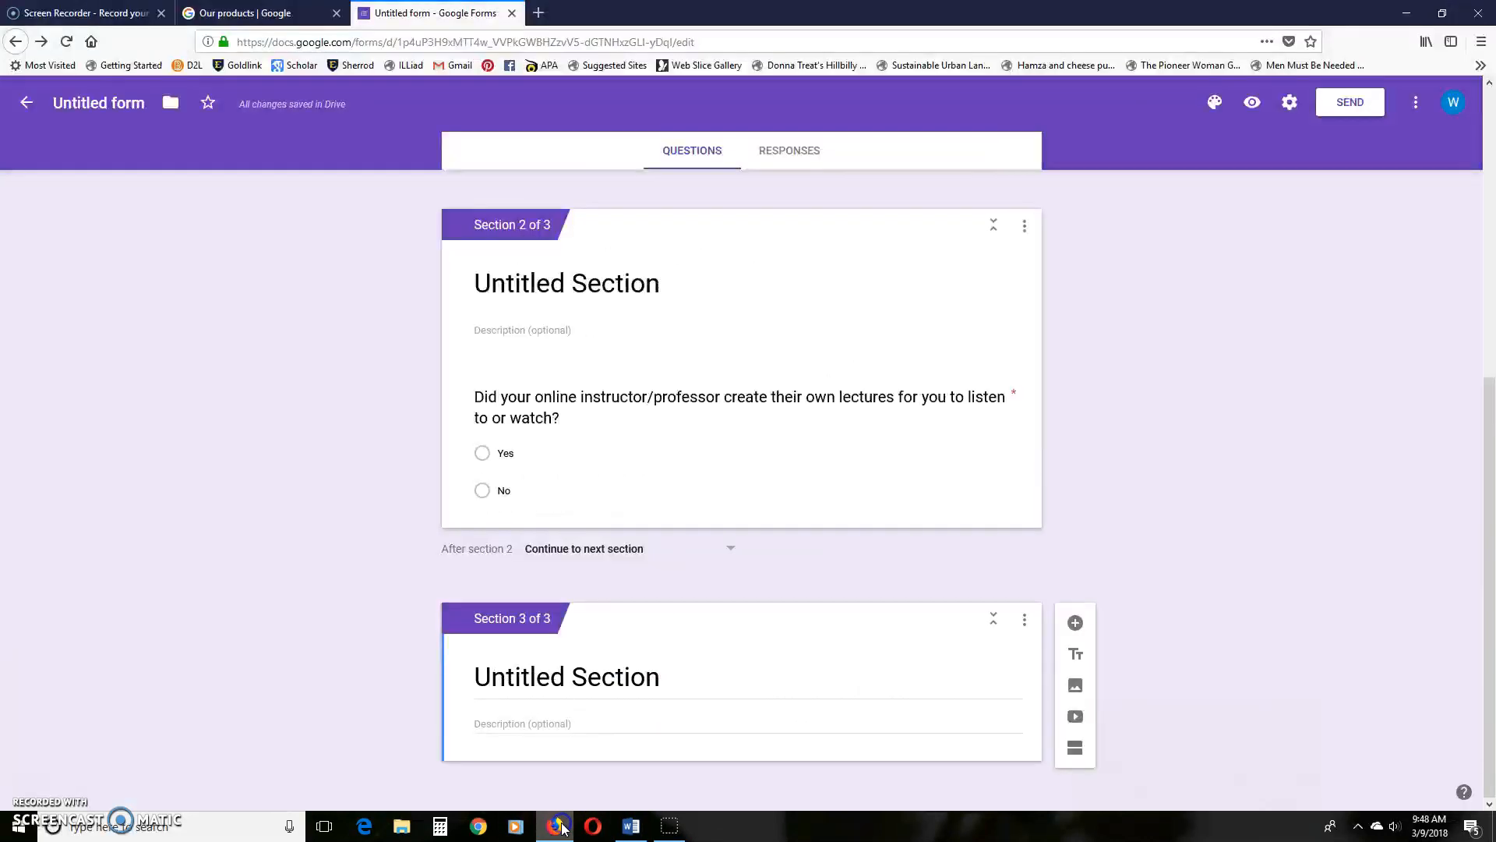
- Add a question to section 3 and paste the copied statement as its title, ending with a period
left_click(525, 723)
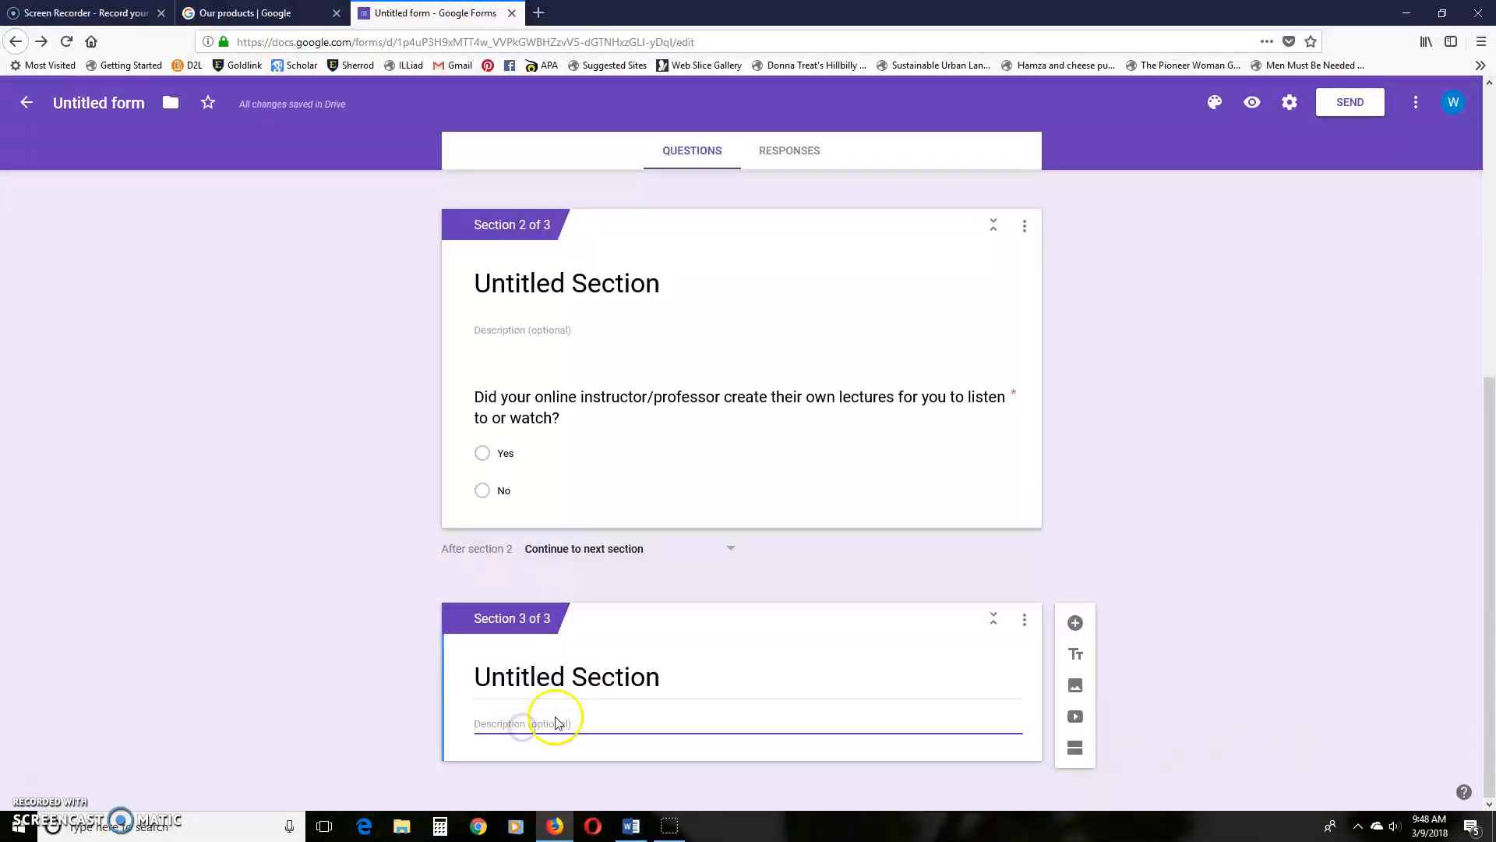
left_click(1075, 623)
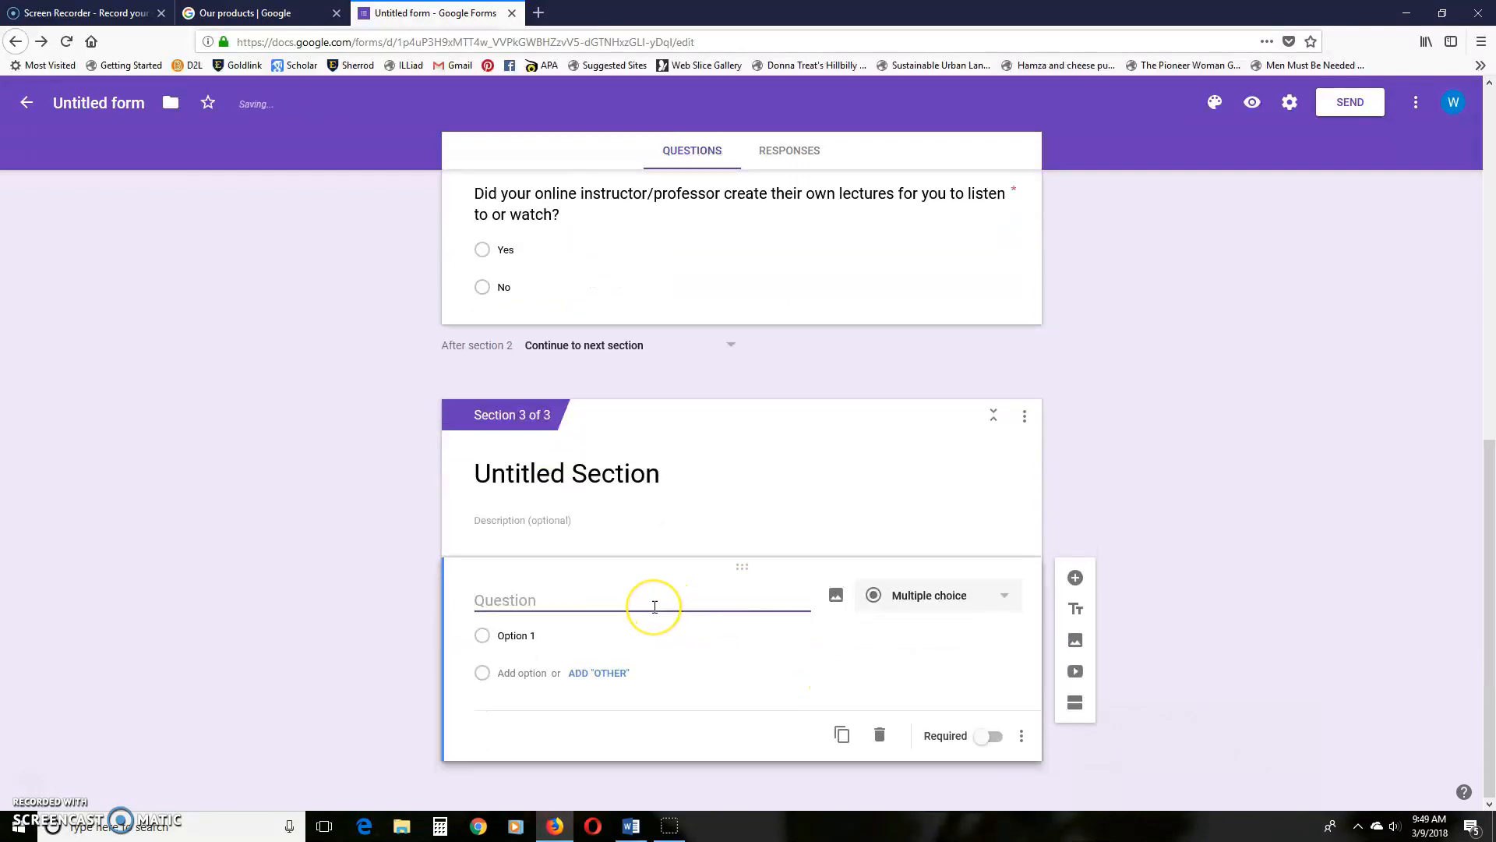
key("ctrl+v")
left_click(654, 606)
key("BackSpace")
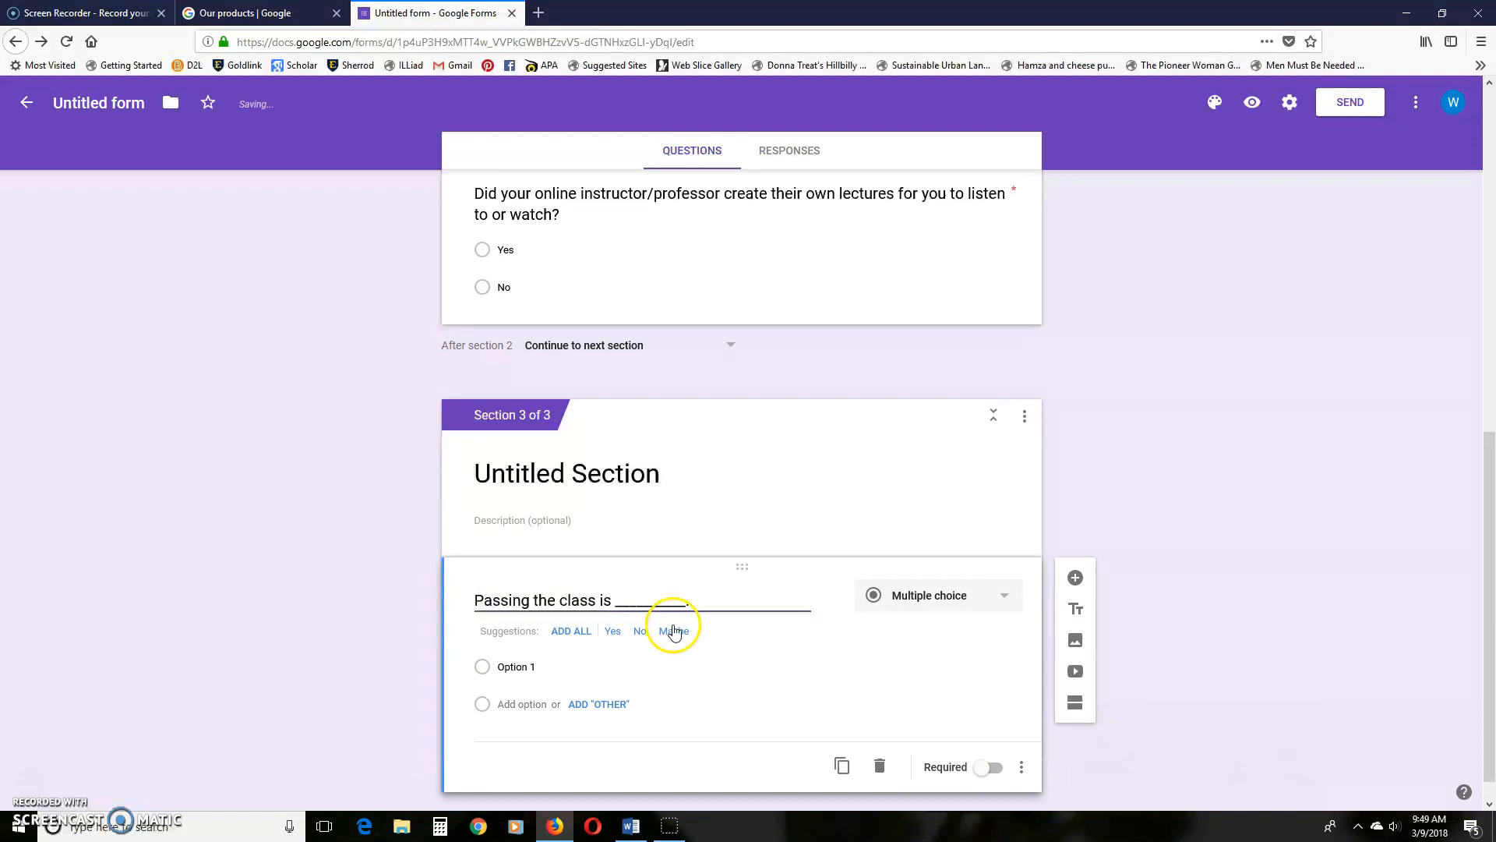
type(".")
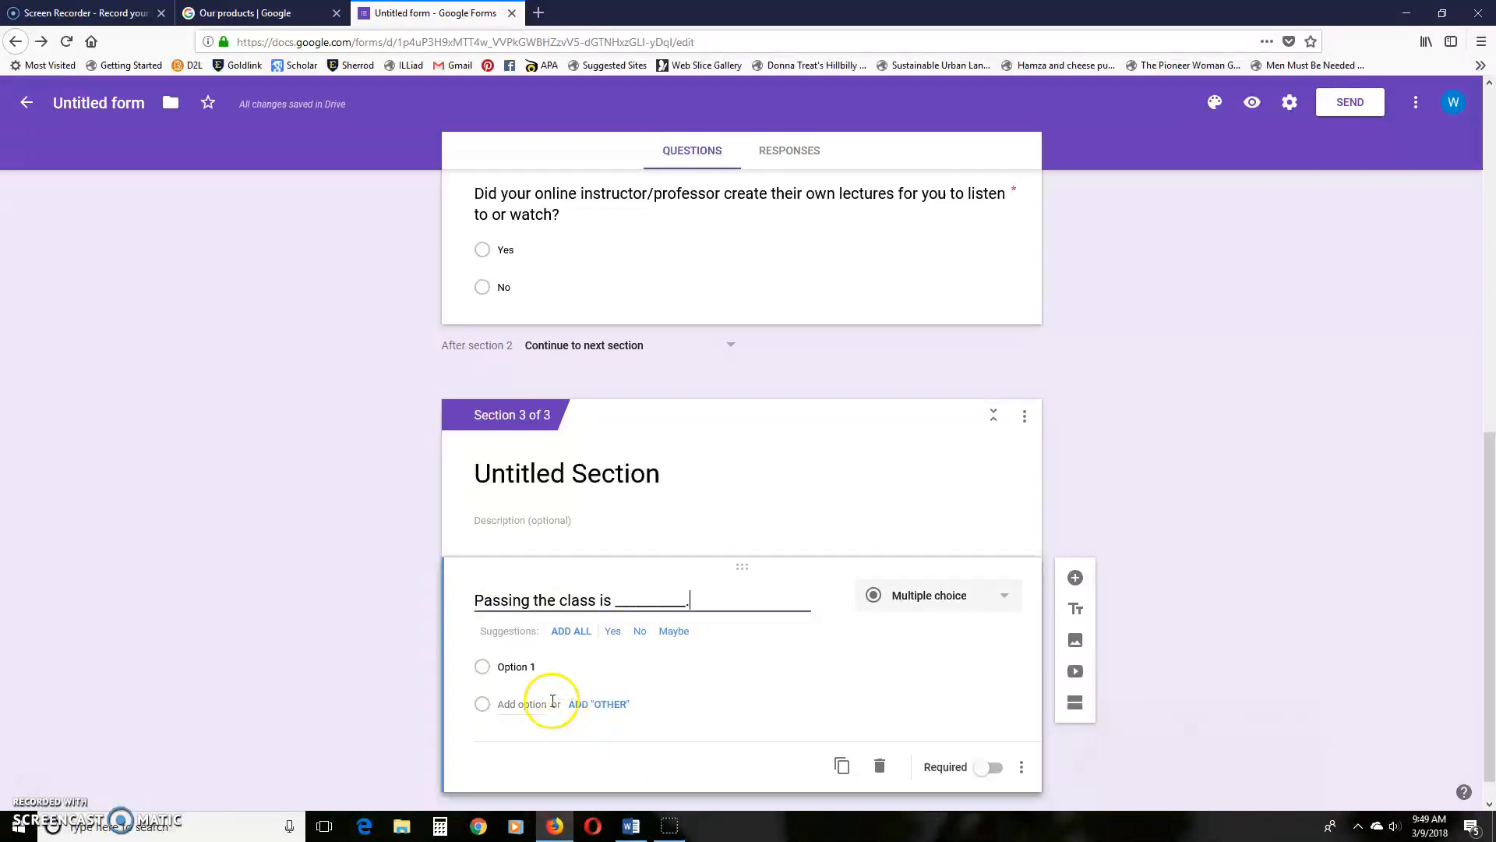
- Check the rating labels in the Word draft and change the "Passing the class is" question to a linear scale from 1 to 7
left_click(632, 825)
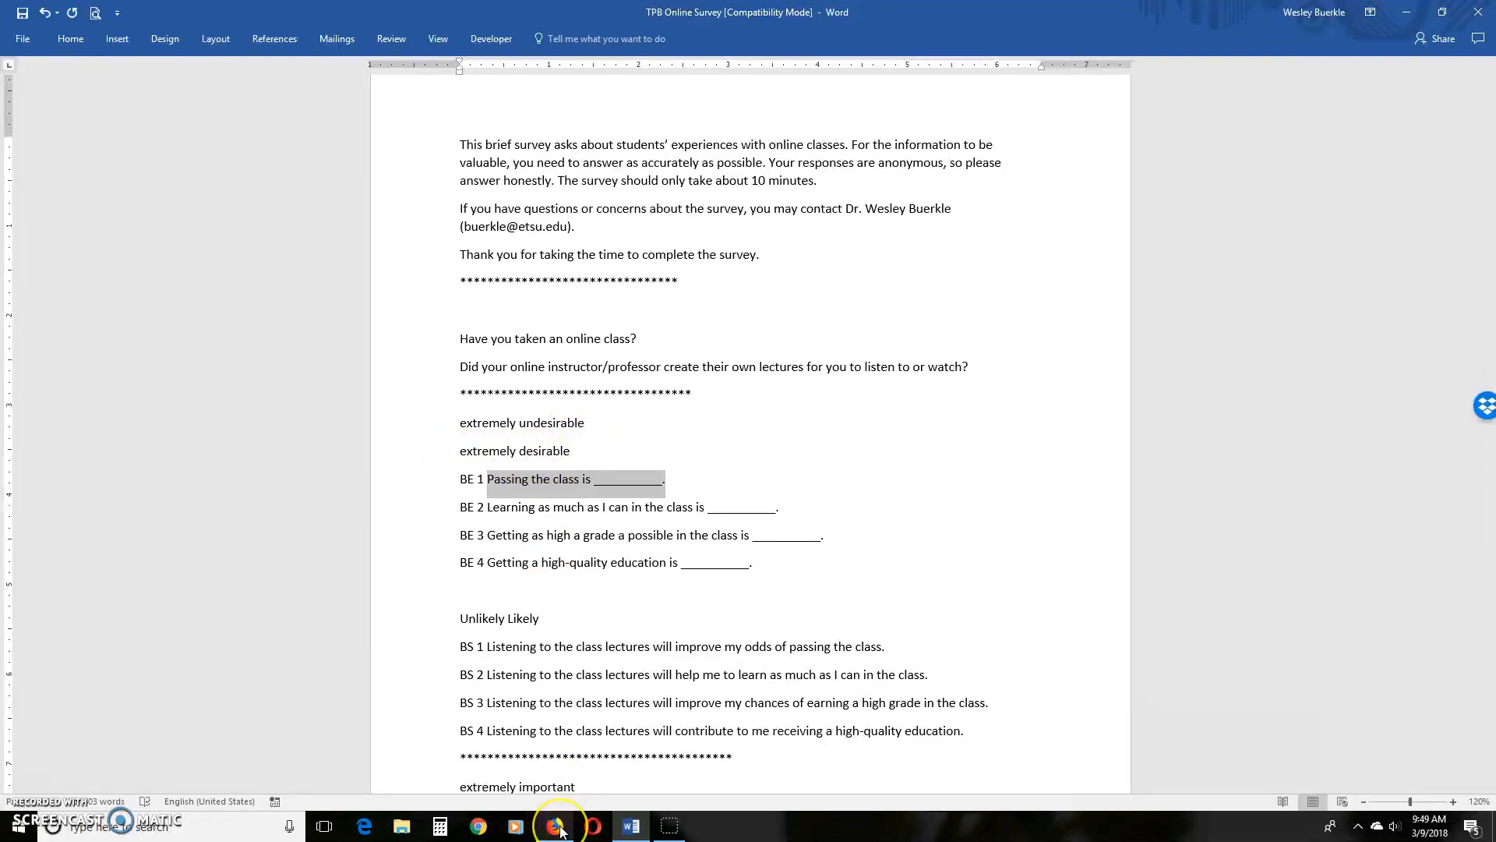
mouse_move(561, 831)
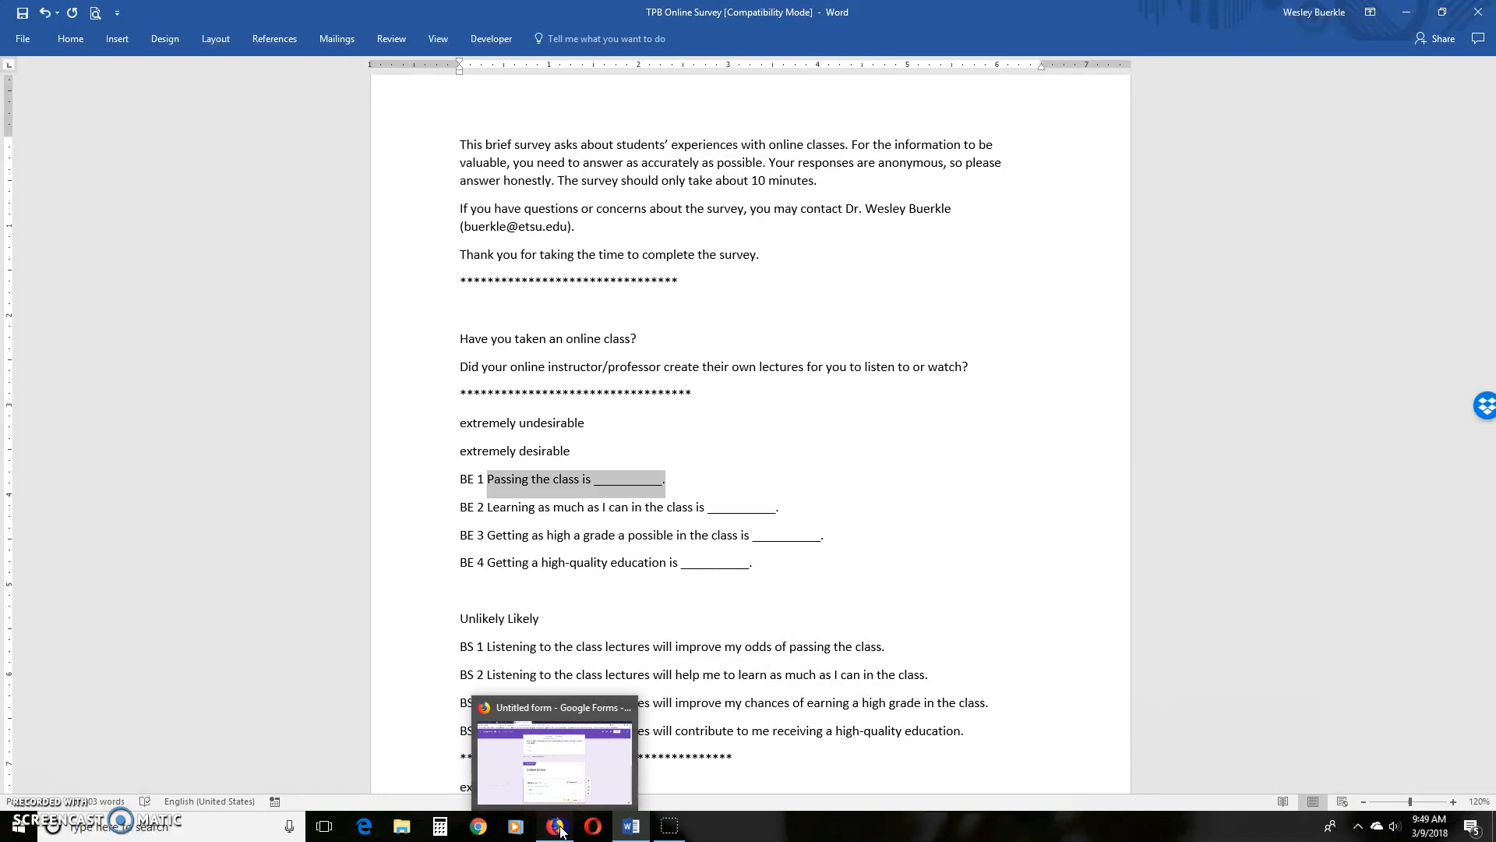
left_click(561, 831)
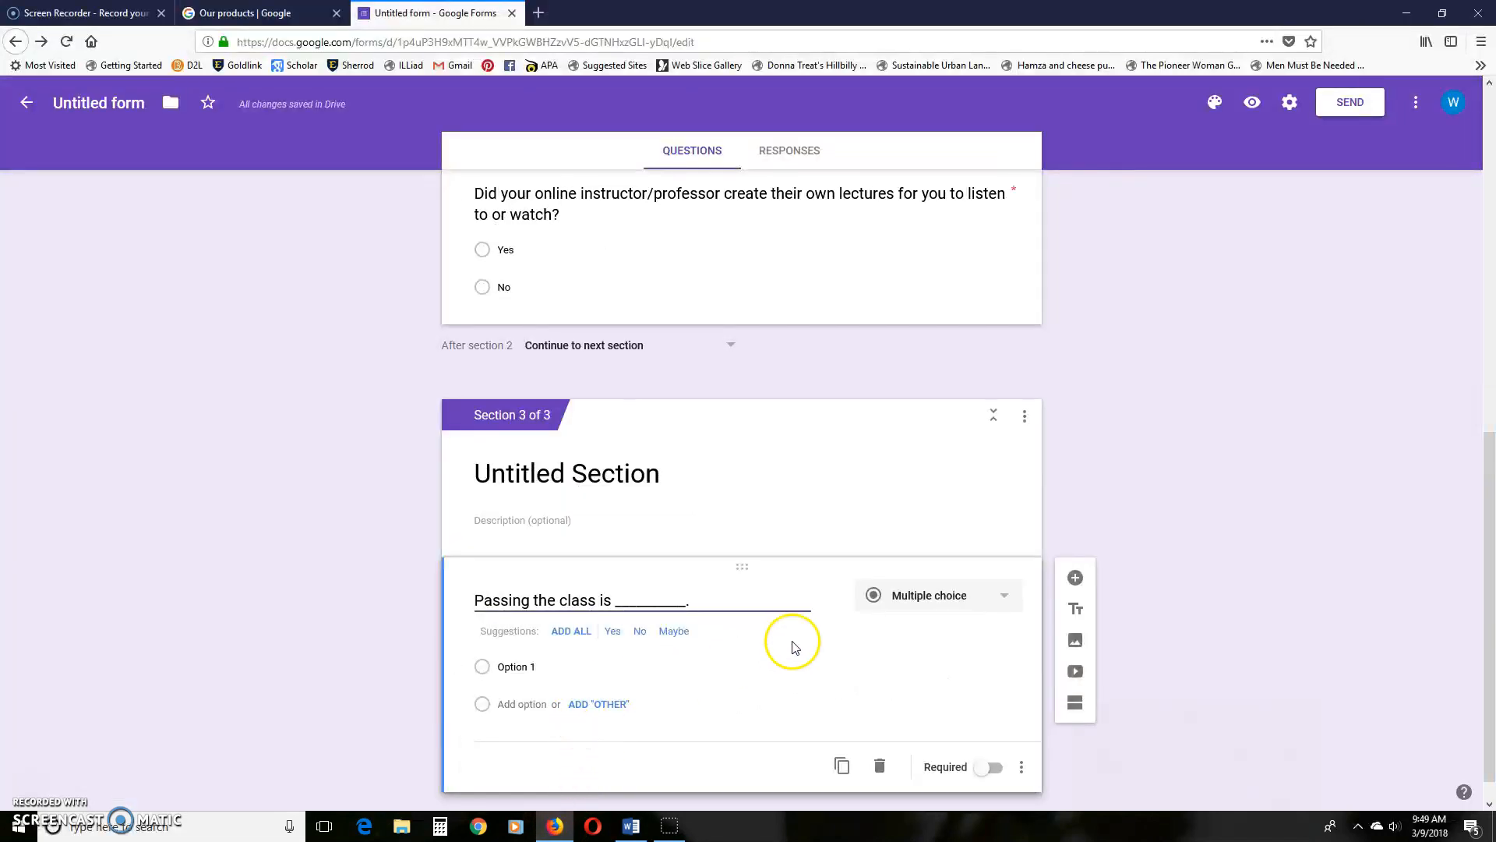
left_click(1011, 598)
left_click(930, 617)
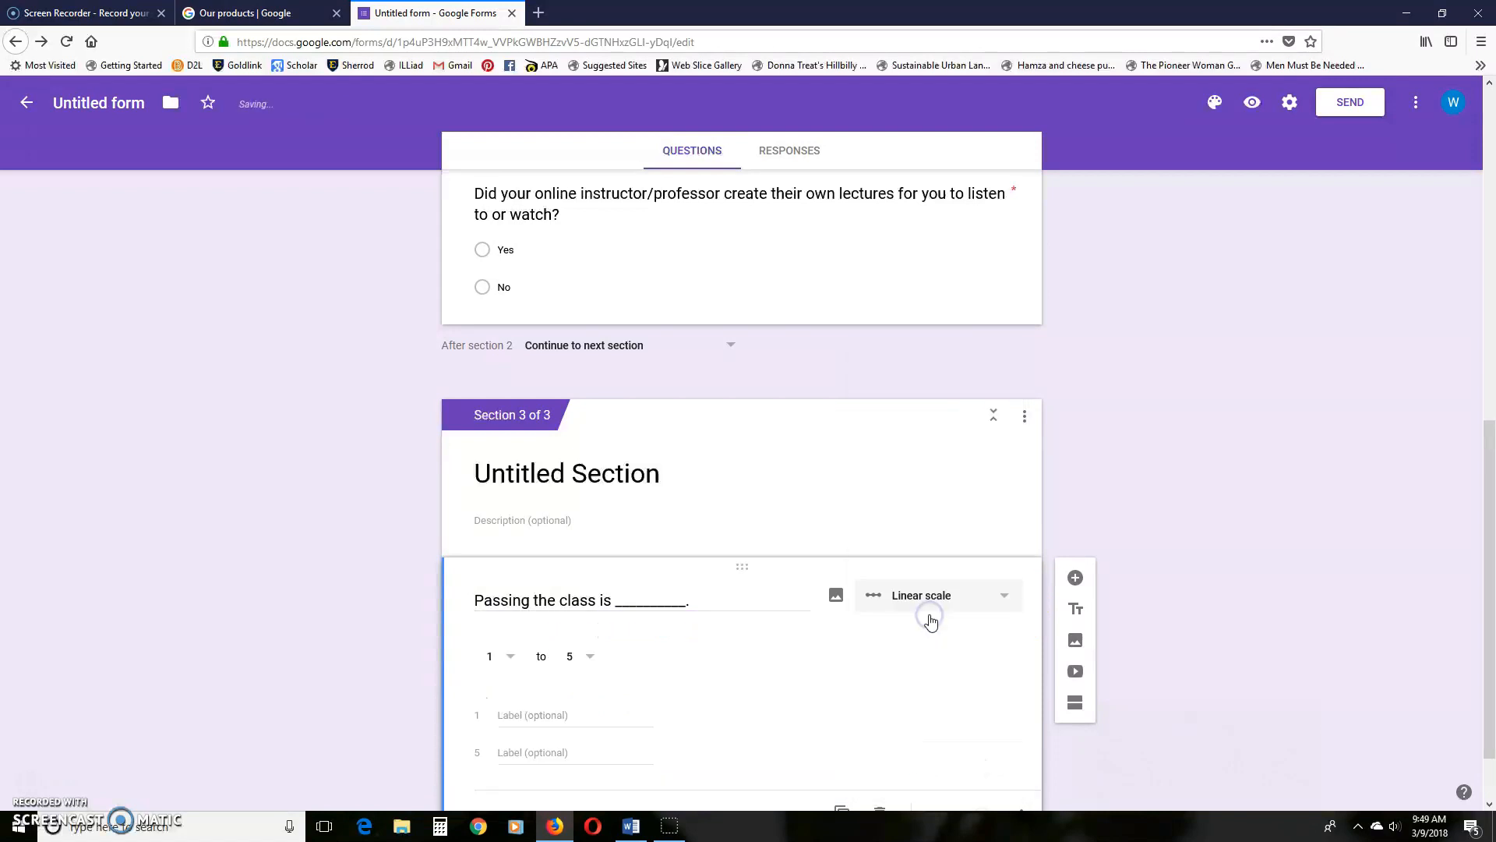
left_click(590, 657)
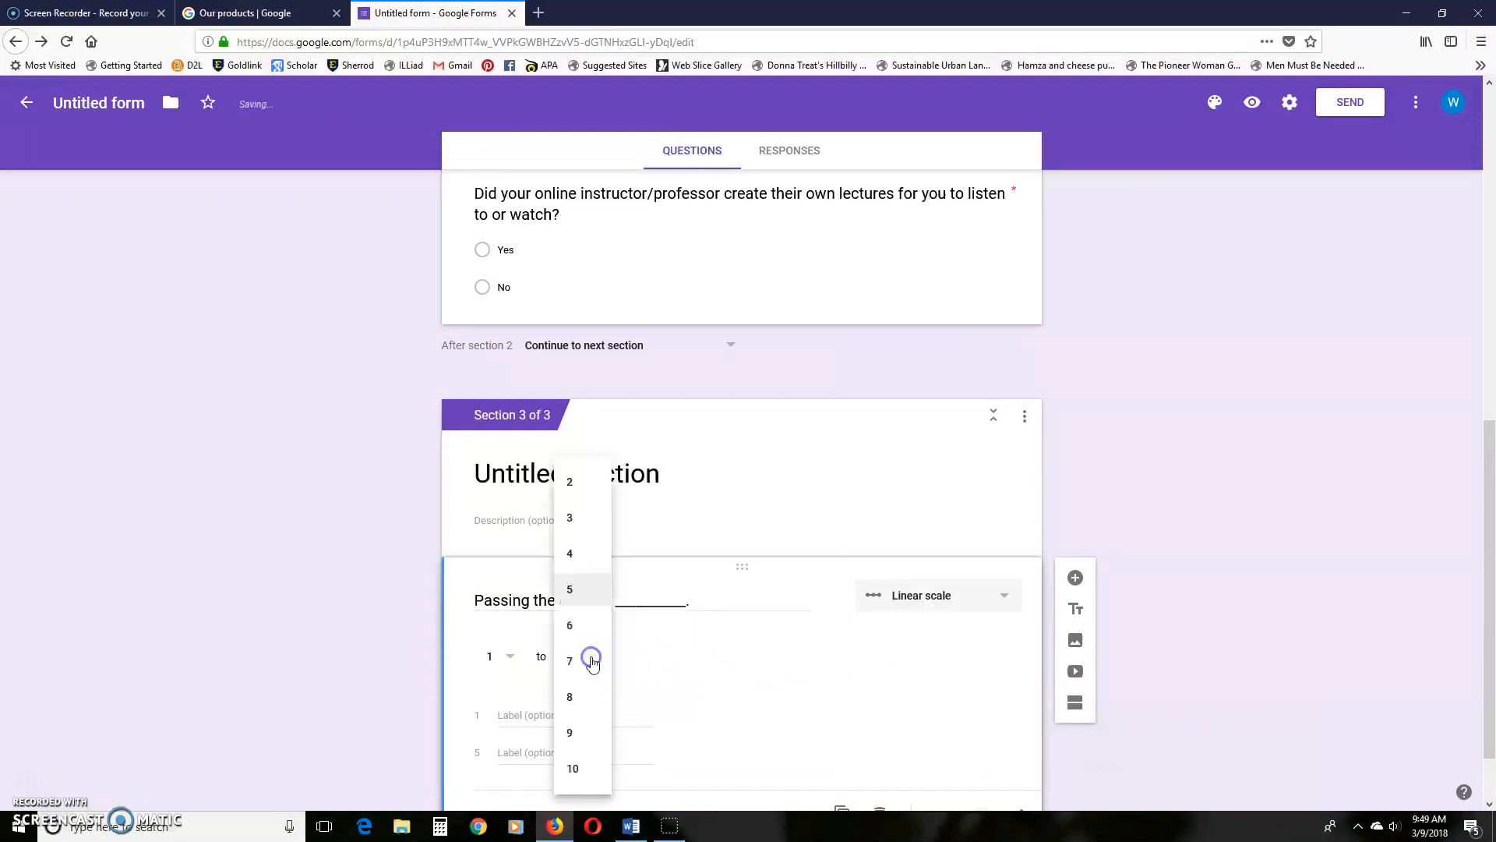
left_click(571, 662)
left_click(570, 660)
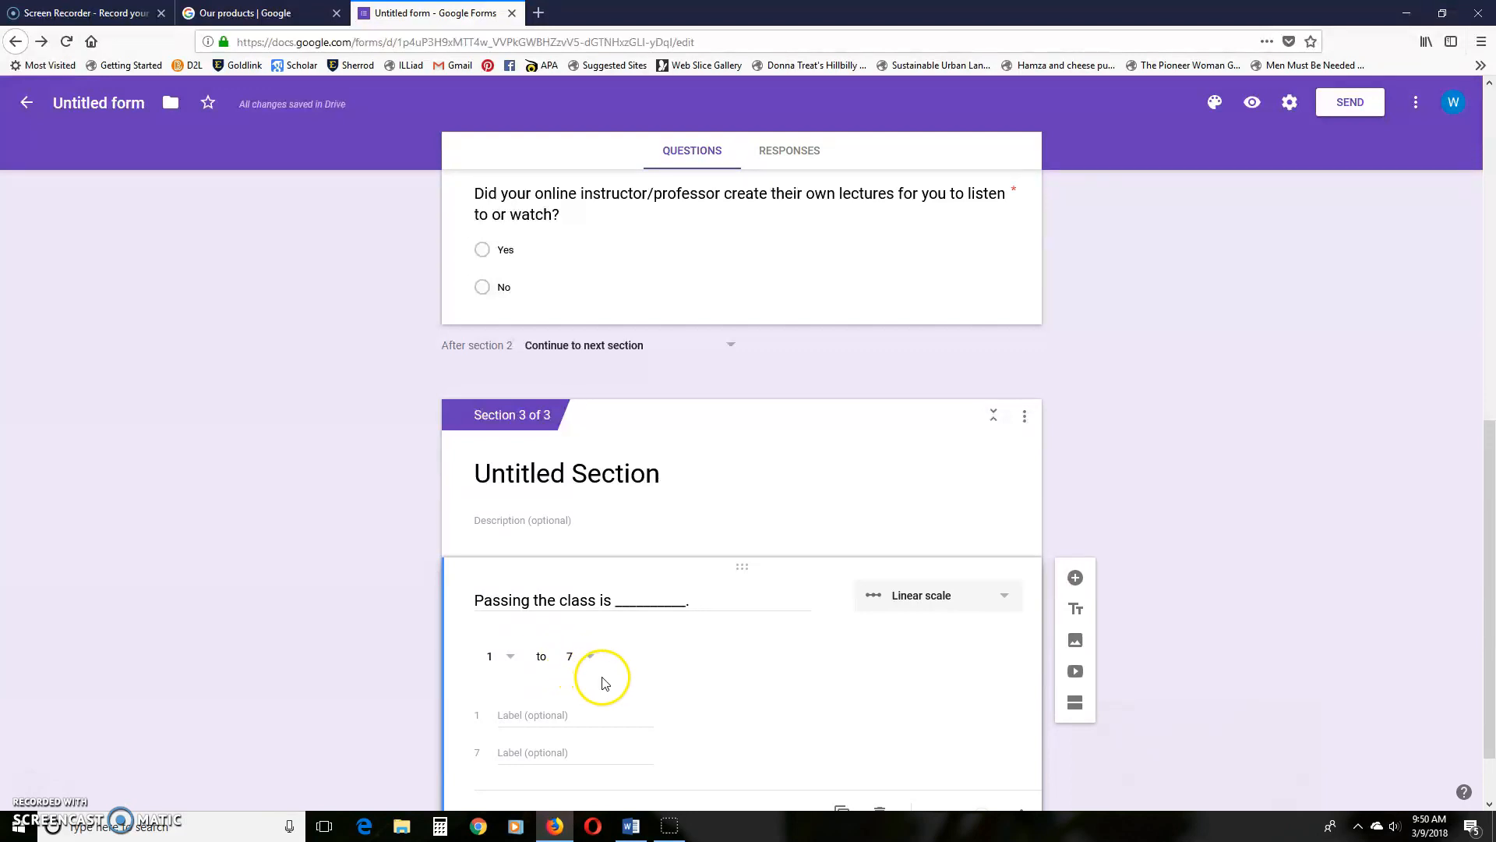
- Copy "extremely undesirable" from the Word document and paste it as the label for scale value 1
scroll(588, 655, "down", 2)
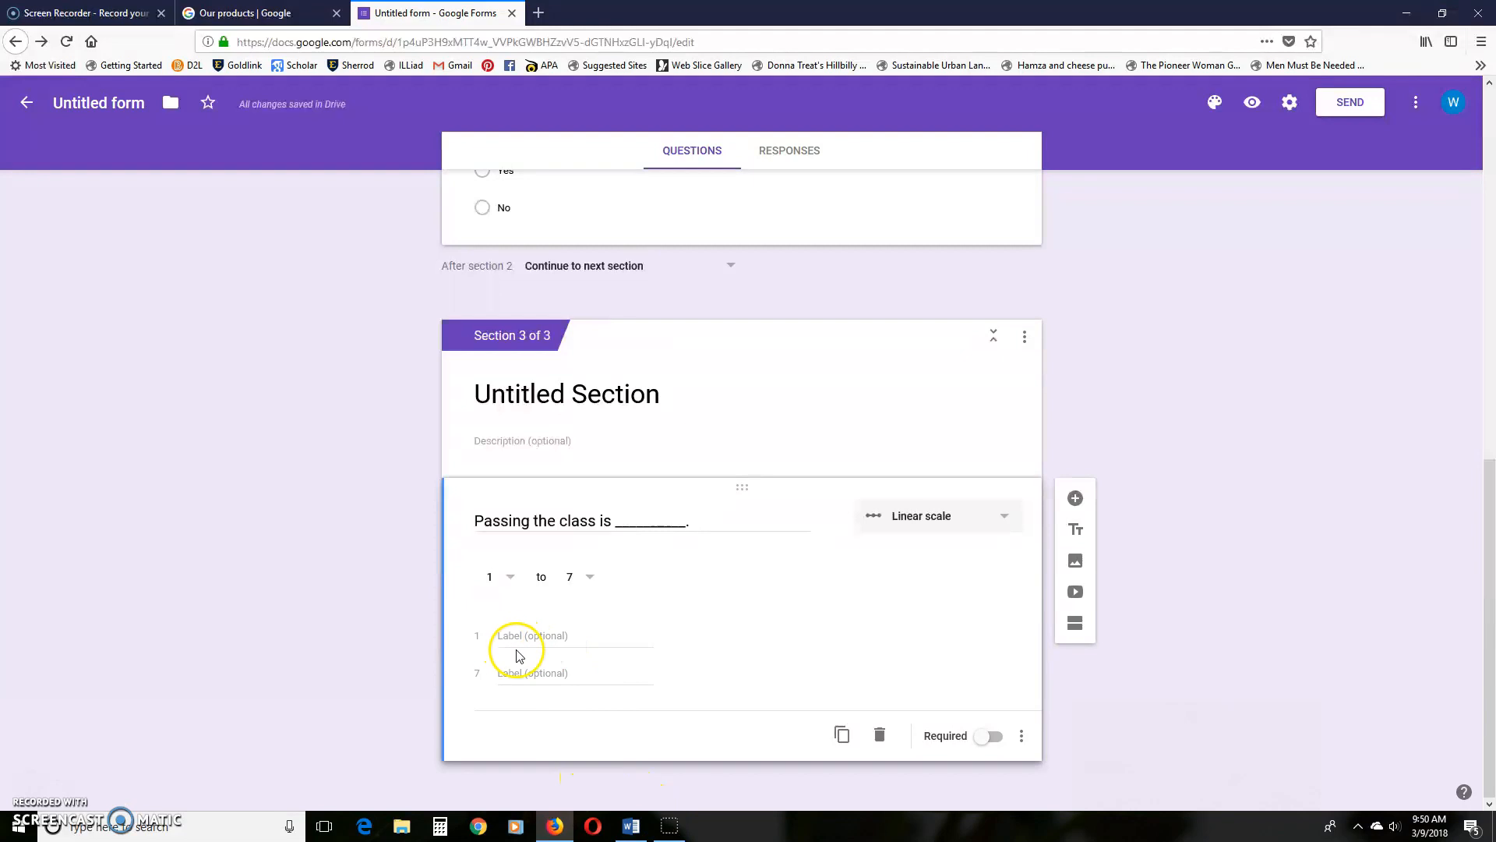
left_click(630, 827)
left_click_drag(463, 425, 583, 427)
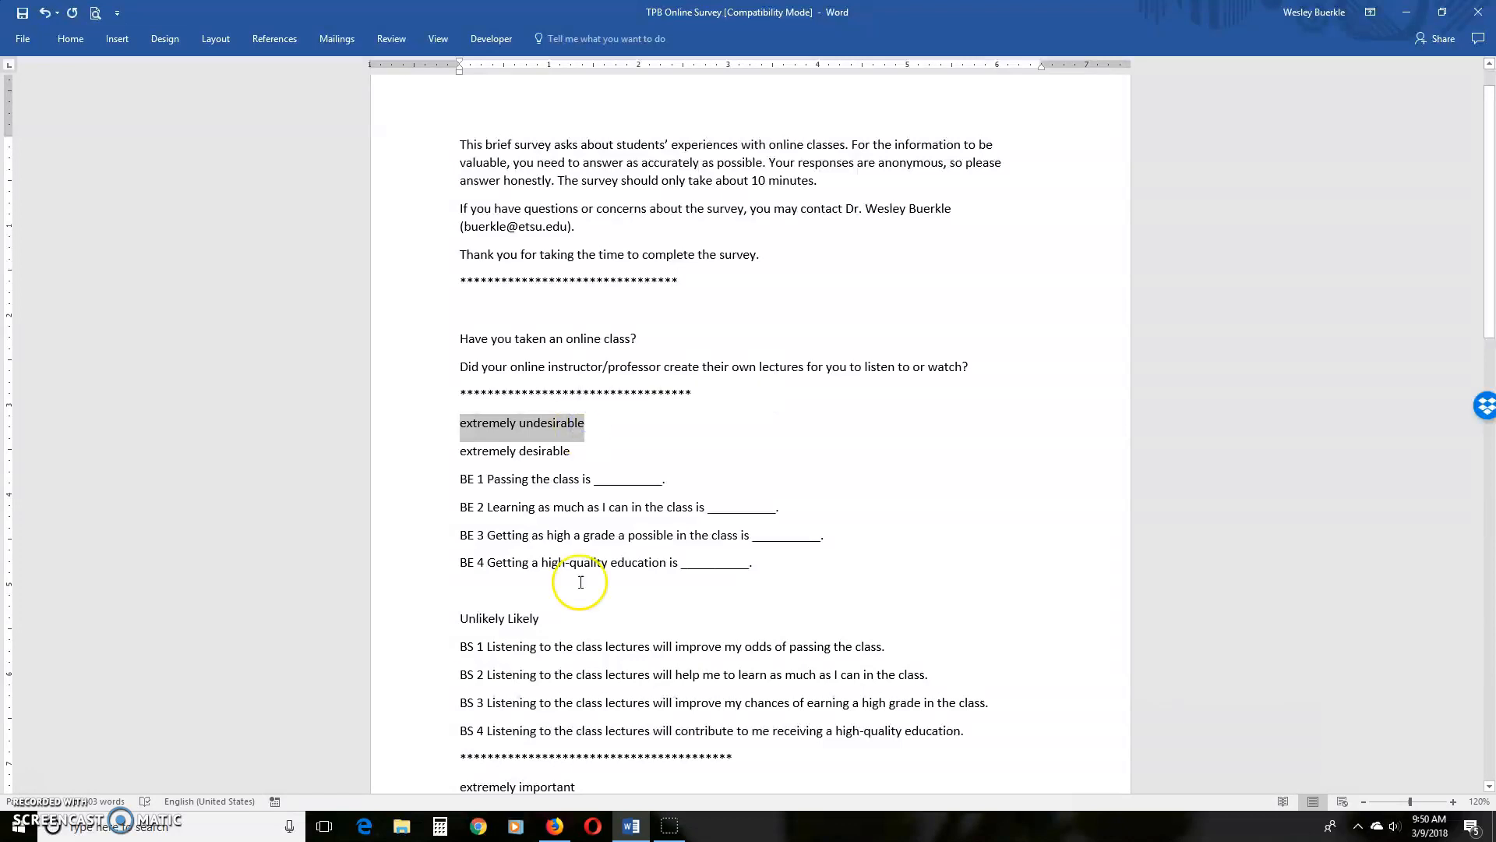
left_click(554, 825)
left_click(527, 633)
key("ctrl+v")
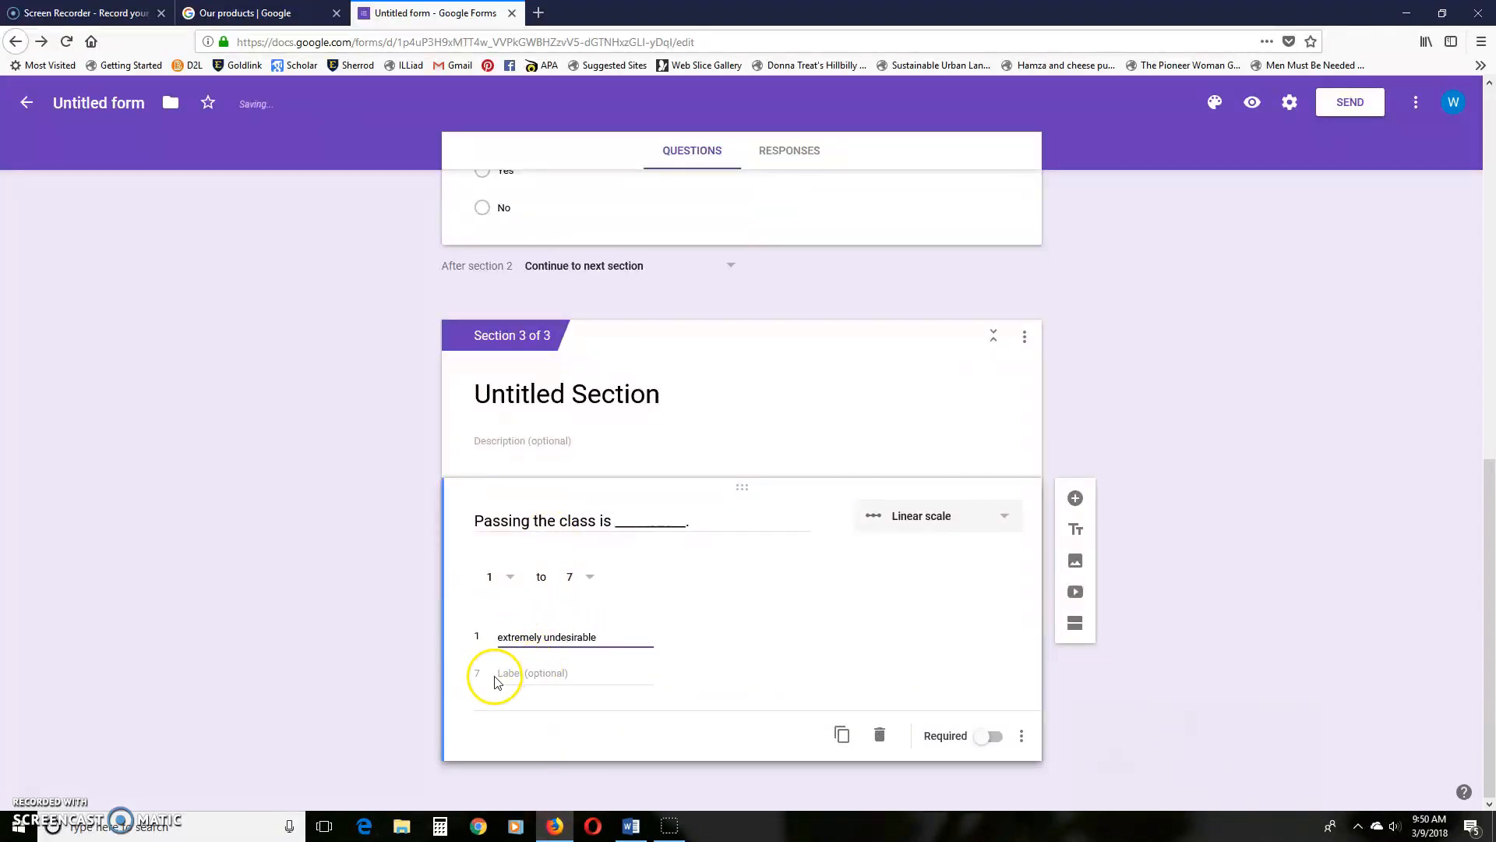
- Copy "extremely desirable" from the Word document and paste it as the label for scale value 7
left_click(631, 825)
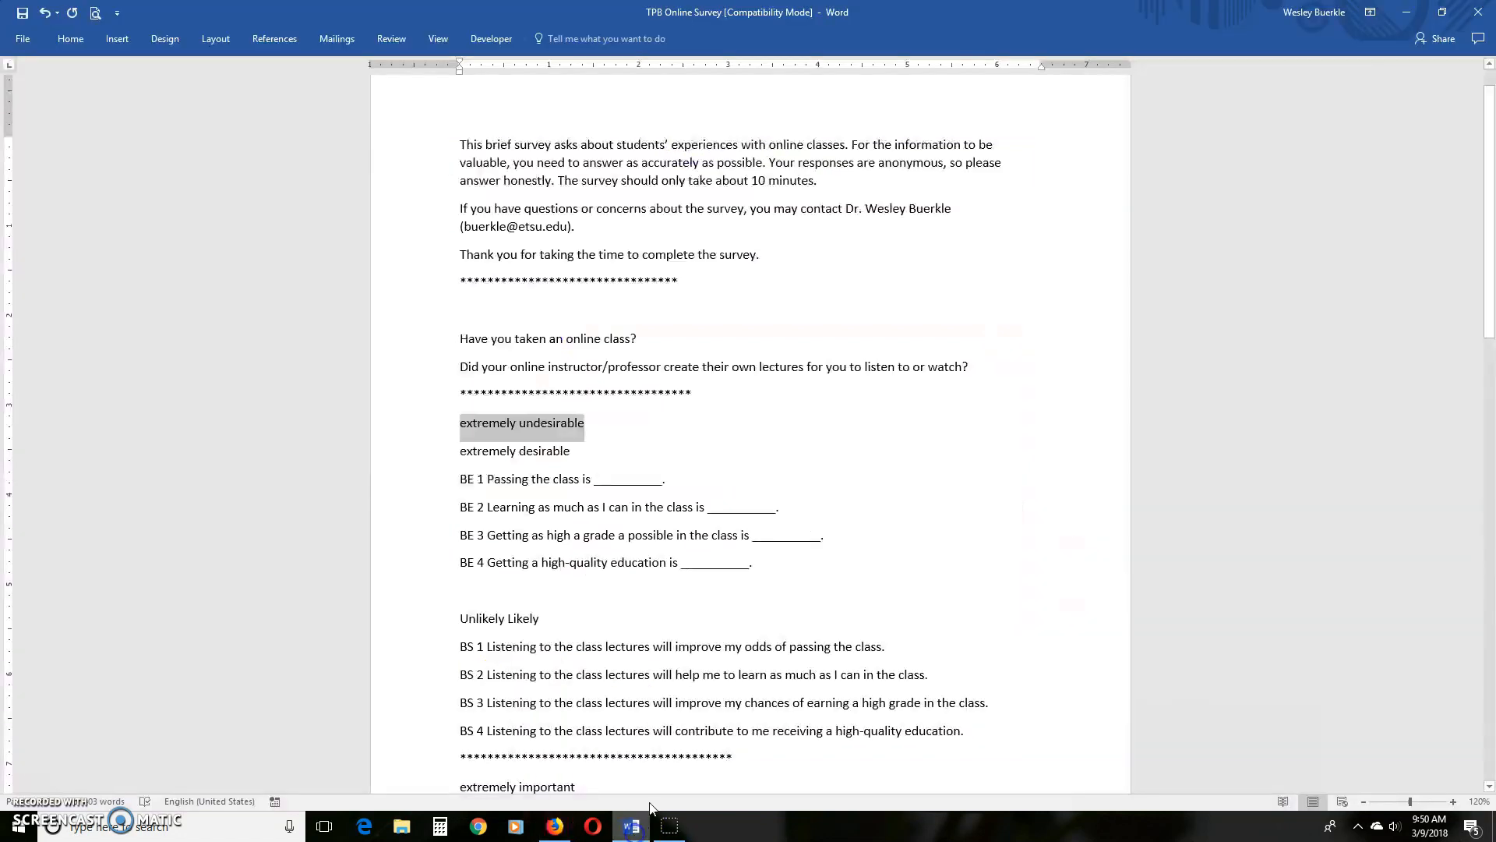
left_click_drag(472, 448, 561, 446)
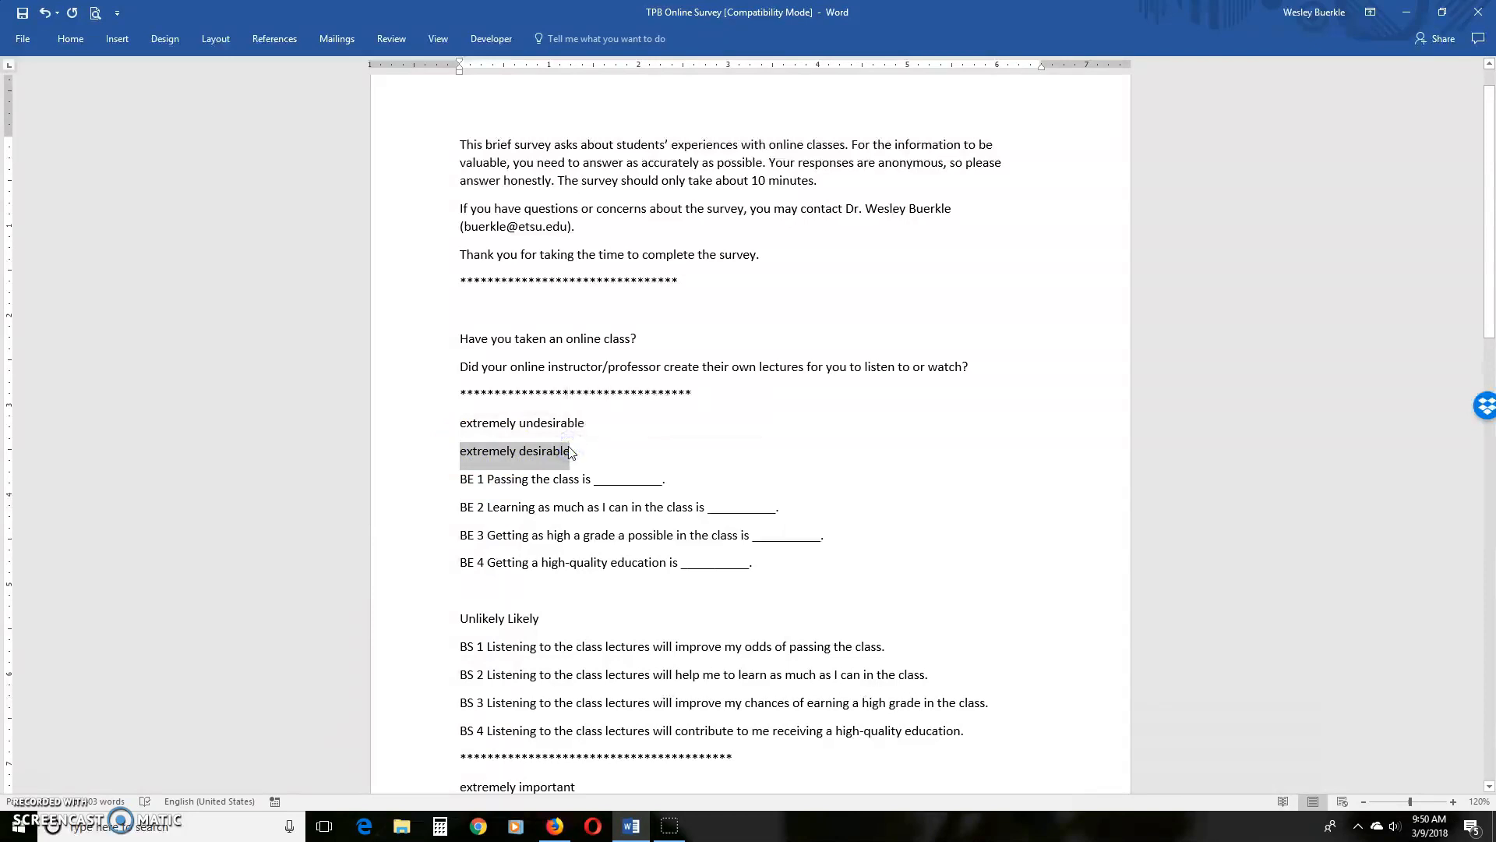
left_click(555, 825)
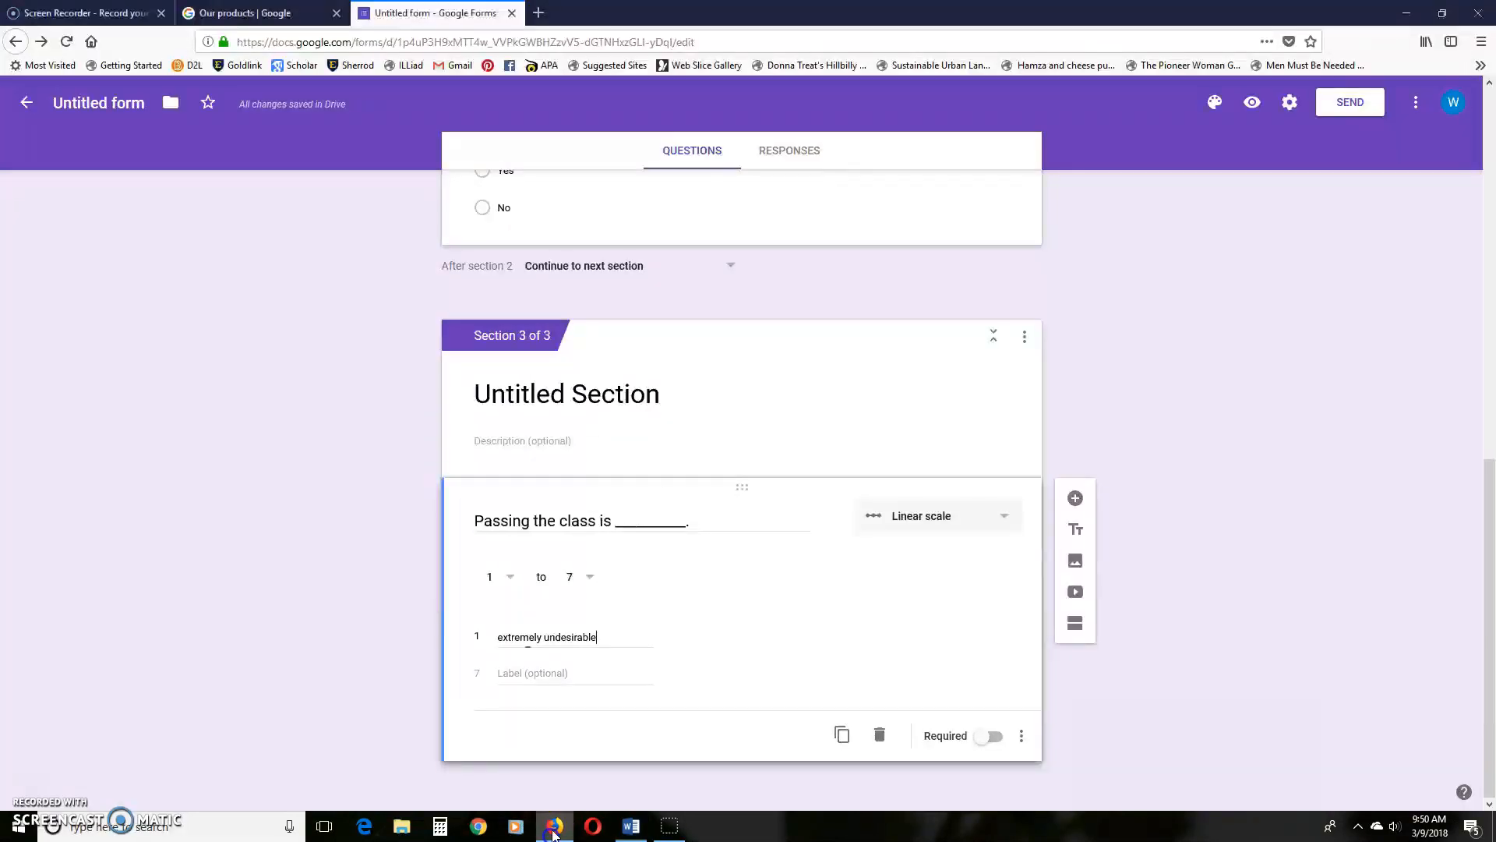
left_click(547, 670)
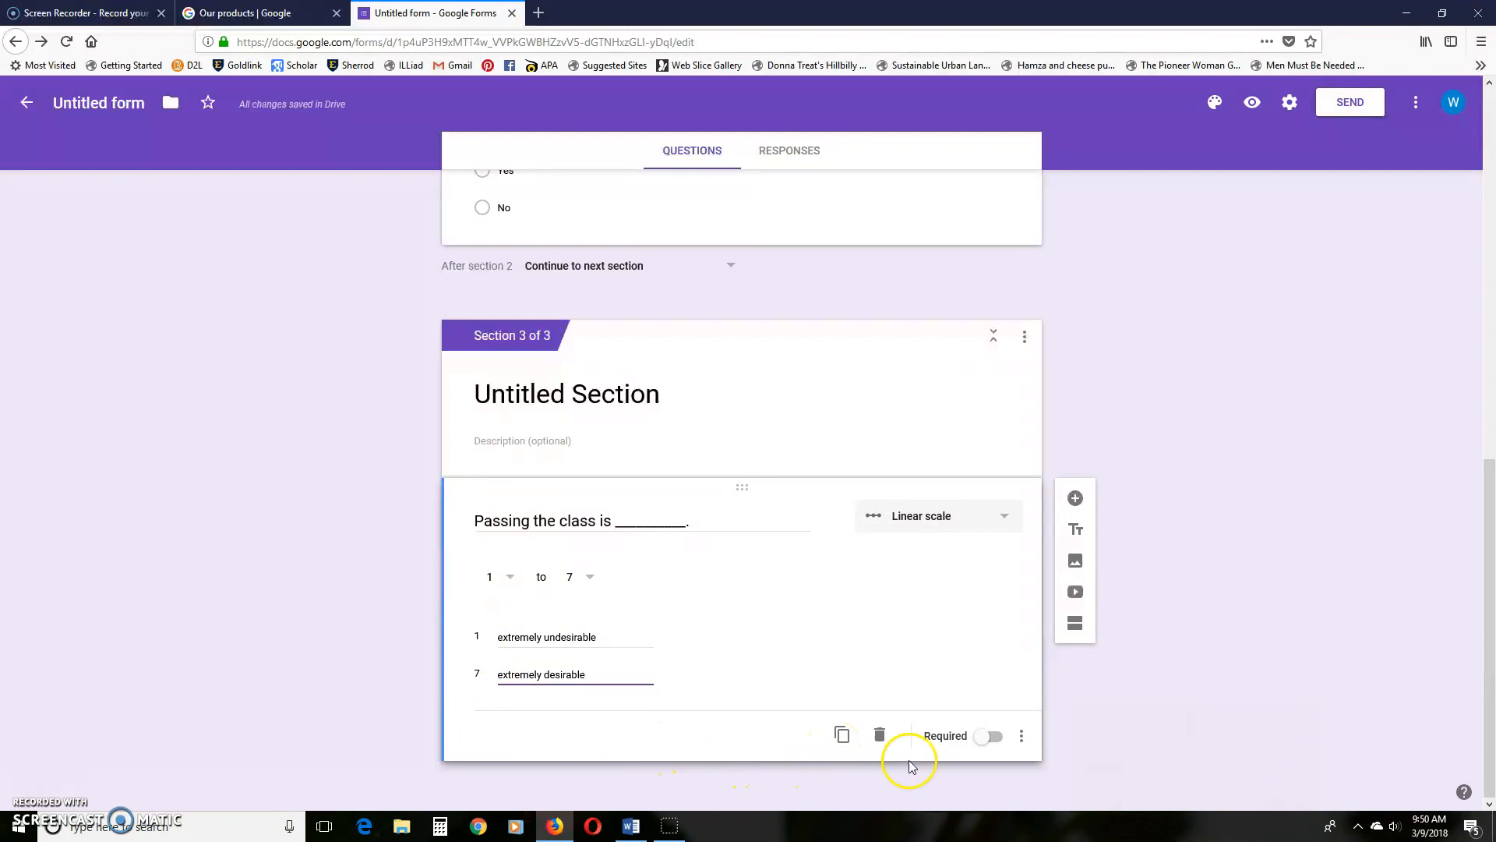
- Make the "Passing the class is" scale question required and duplicate it
left_click(980, 740)
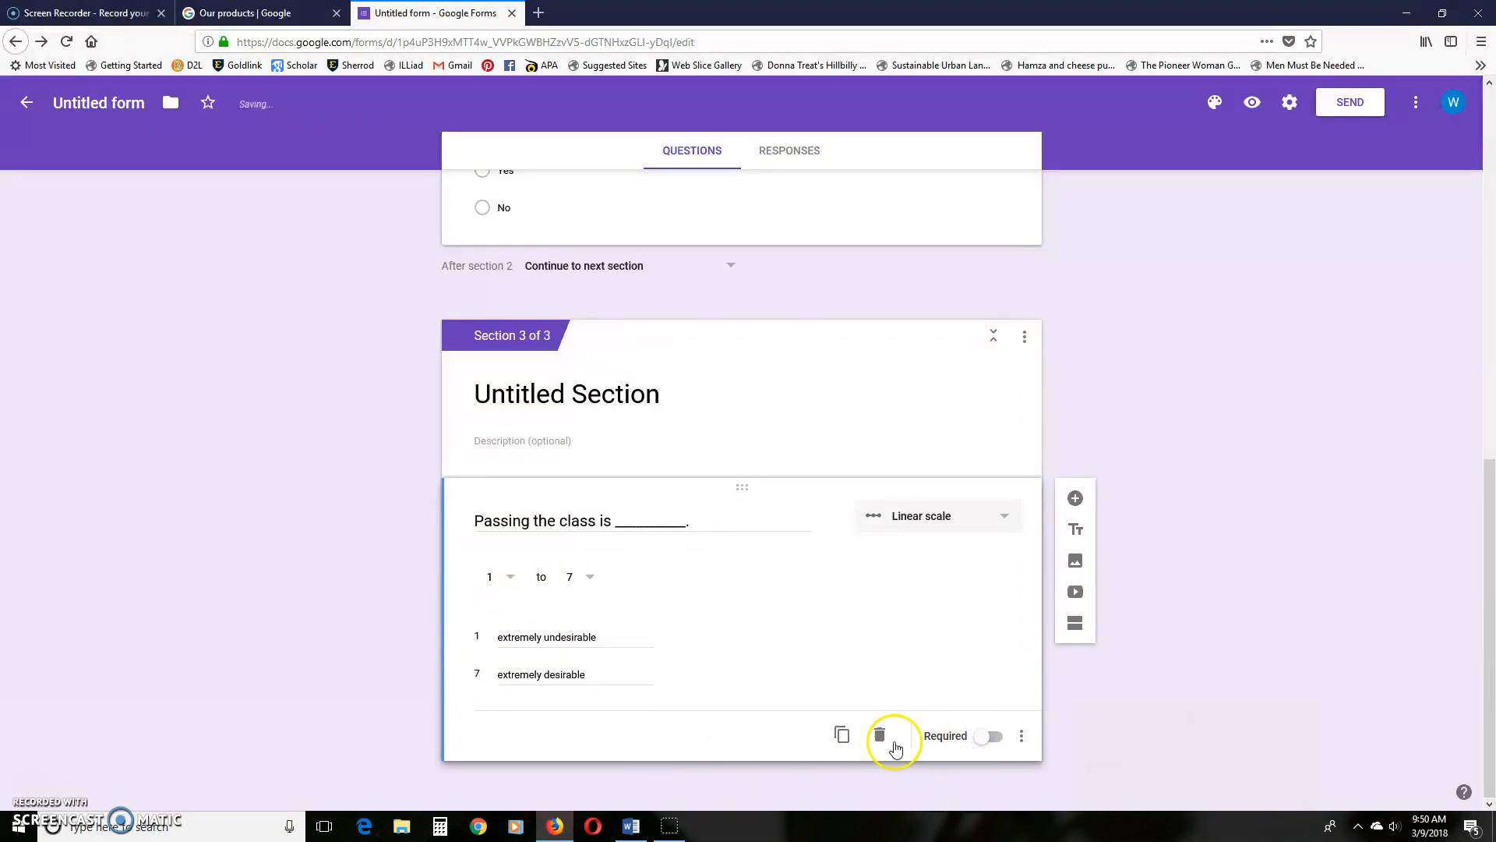
left_click(982, 738)
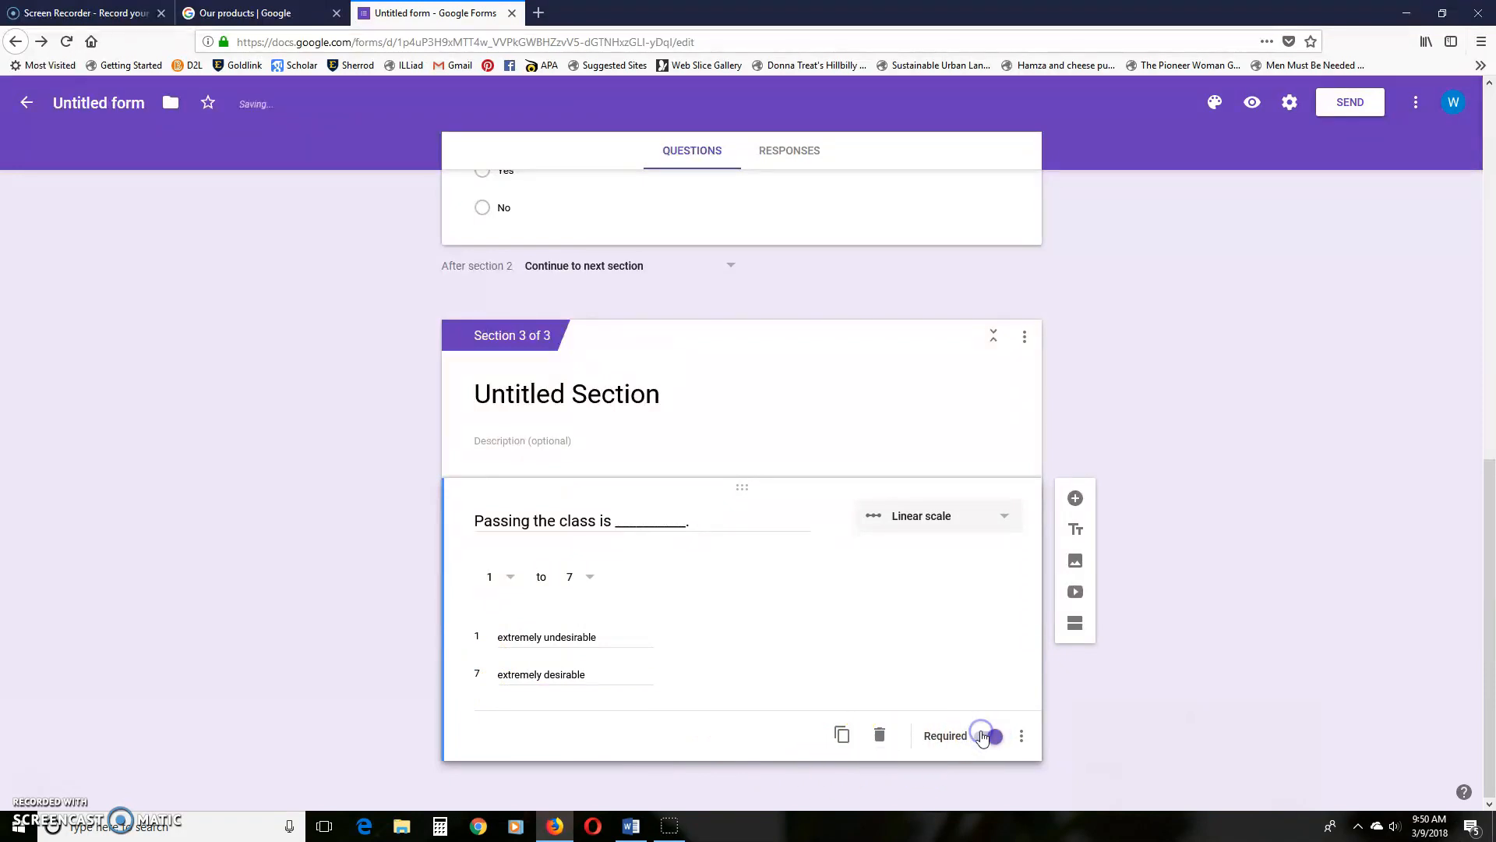
left_click(842, 736)
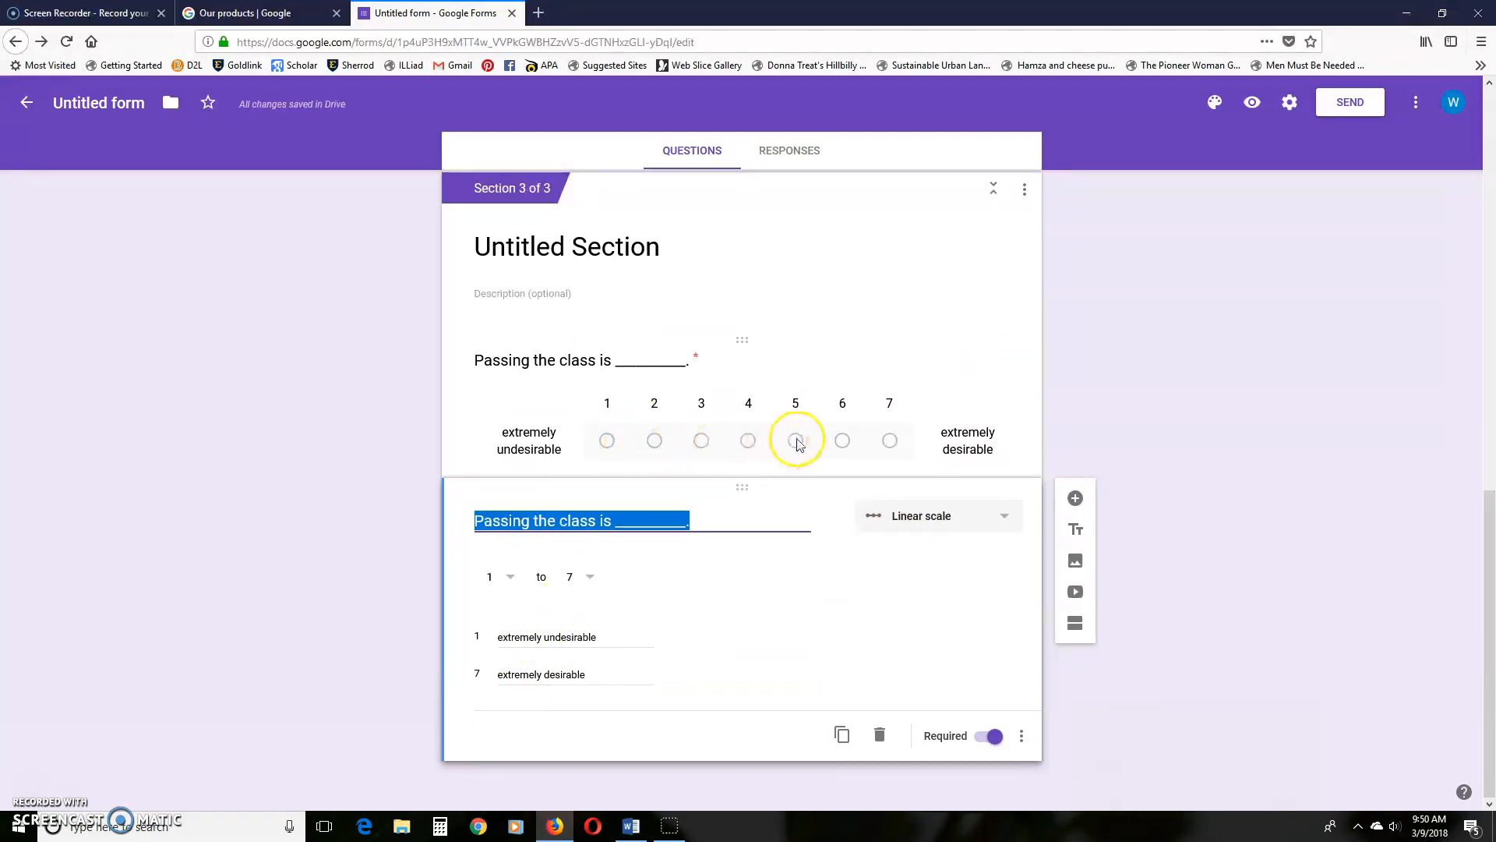
- Replace the duplicate's title with the BE 2 statement "Learning as much as I can in the class is _________." from Word, keeping it required
left_click(632, 826)
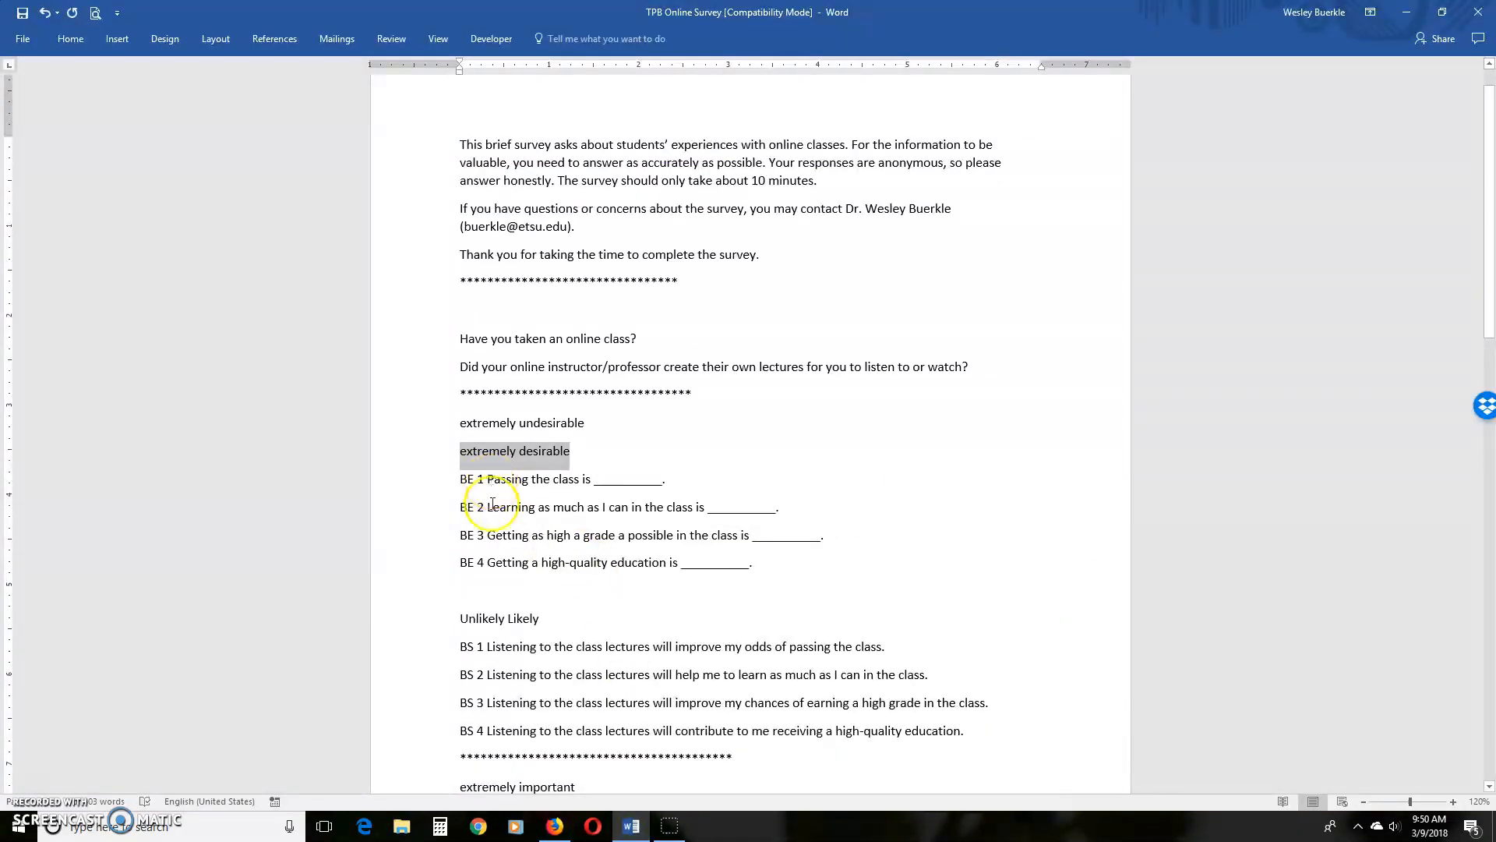
left_click_drag(485, 508, 707, 508)
right_click(676, 502)
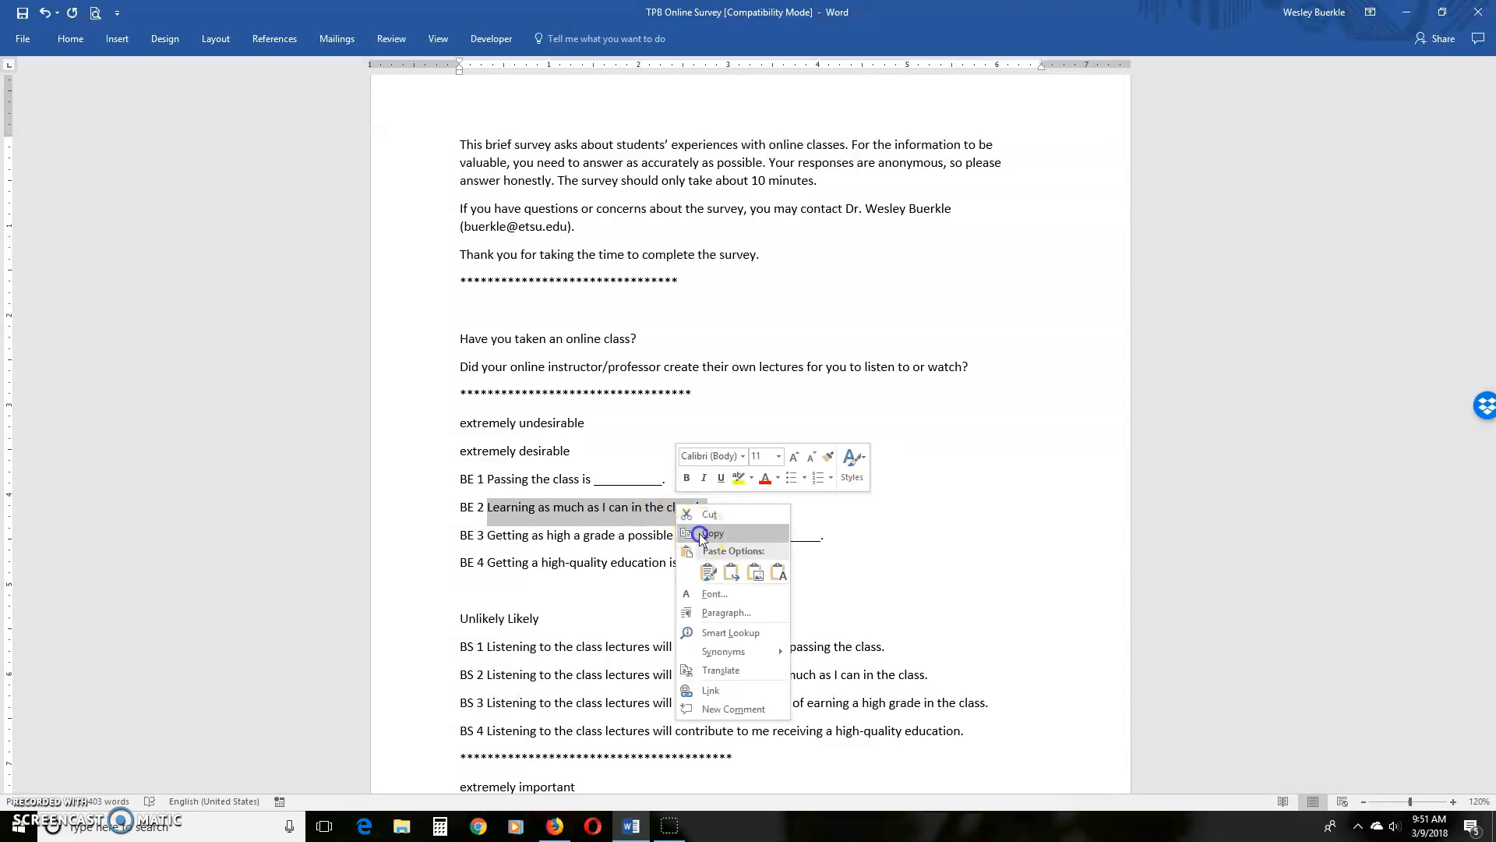
left_click(713, 533)
left_click(555, 826)
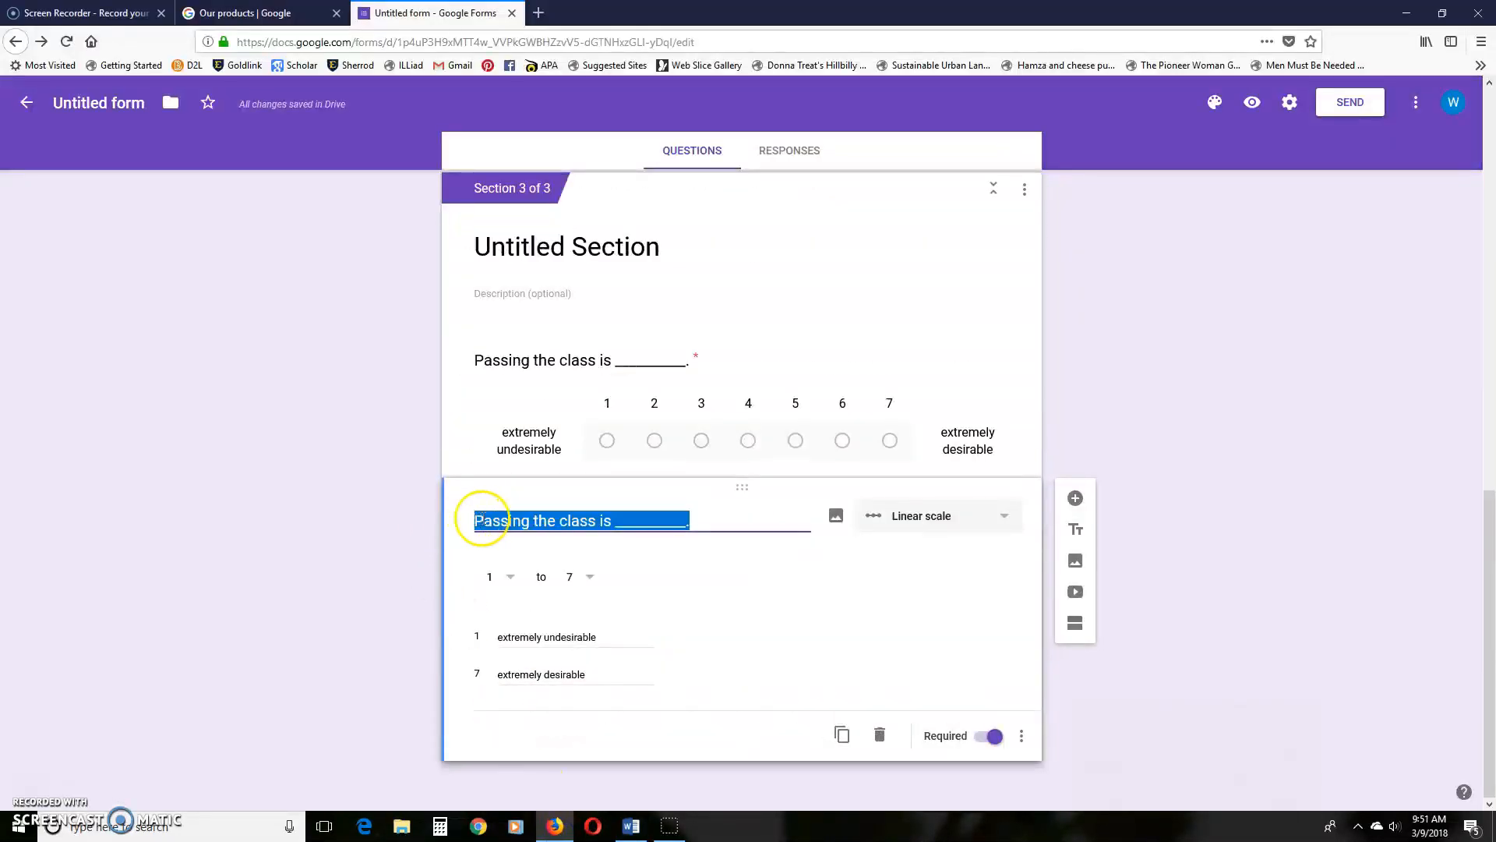
left_click(483, 520)
left_click_drag(477, 520, 589, 525)
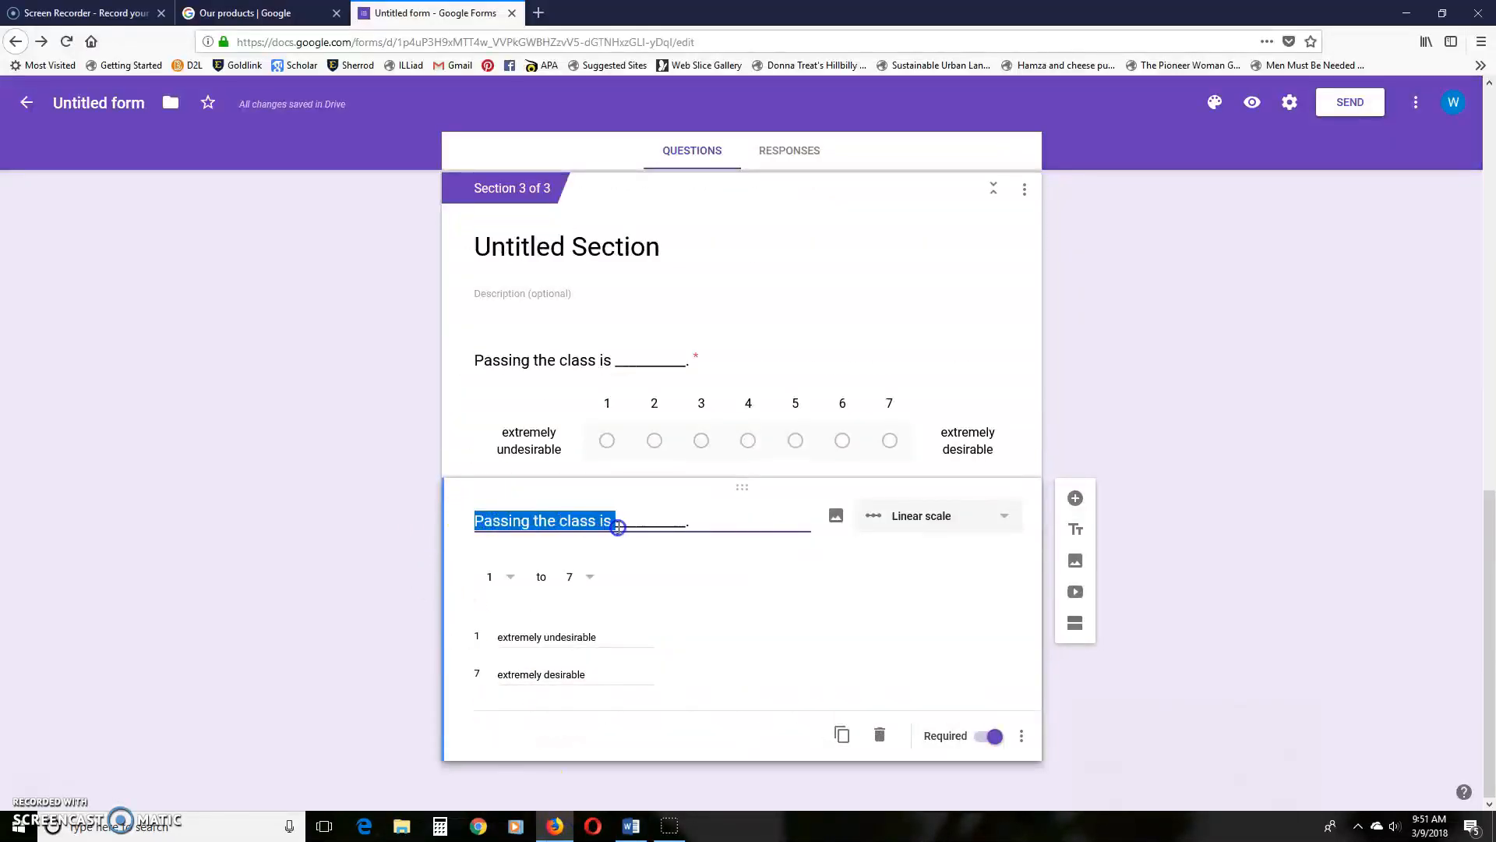
key("ctrl+v")
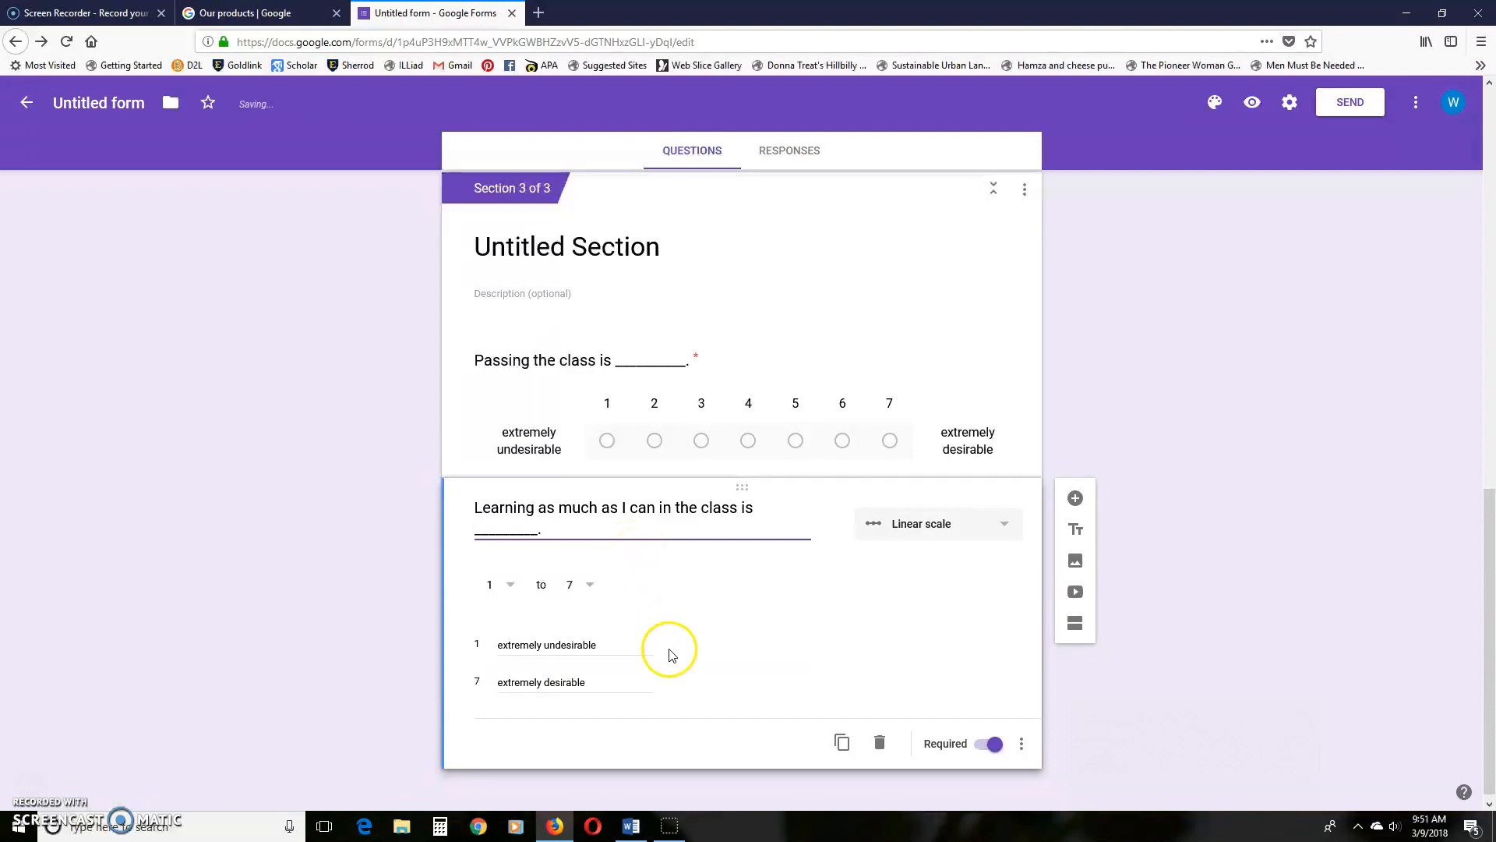
left_click(991, 743)
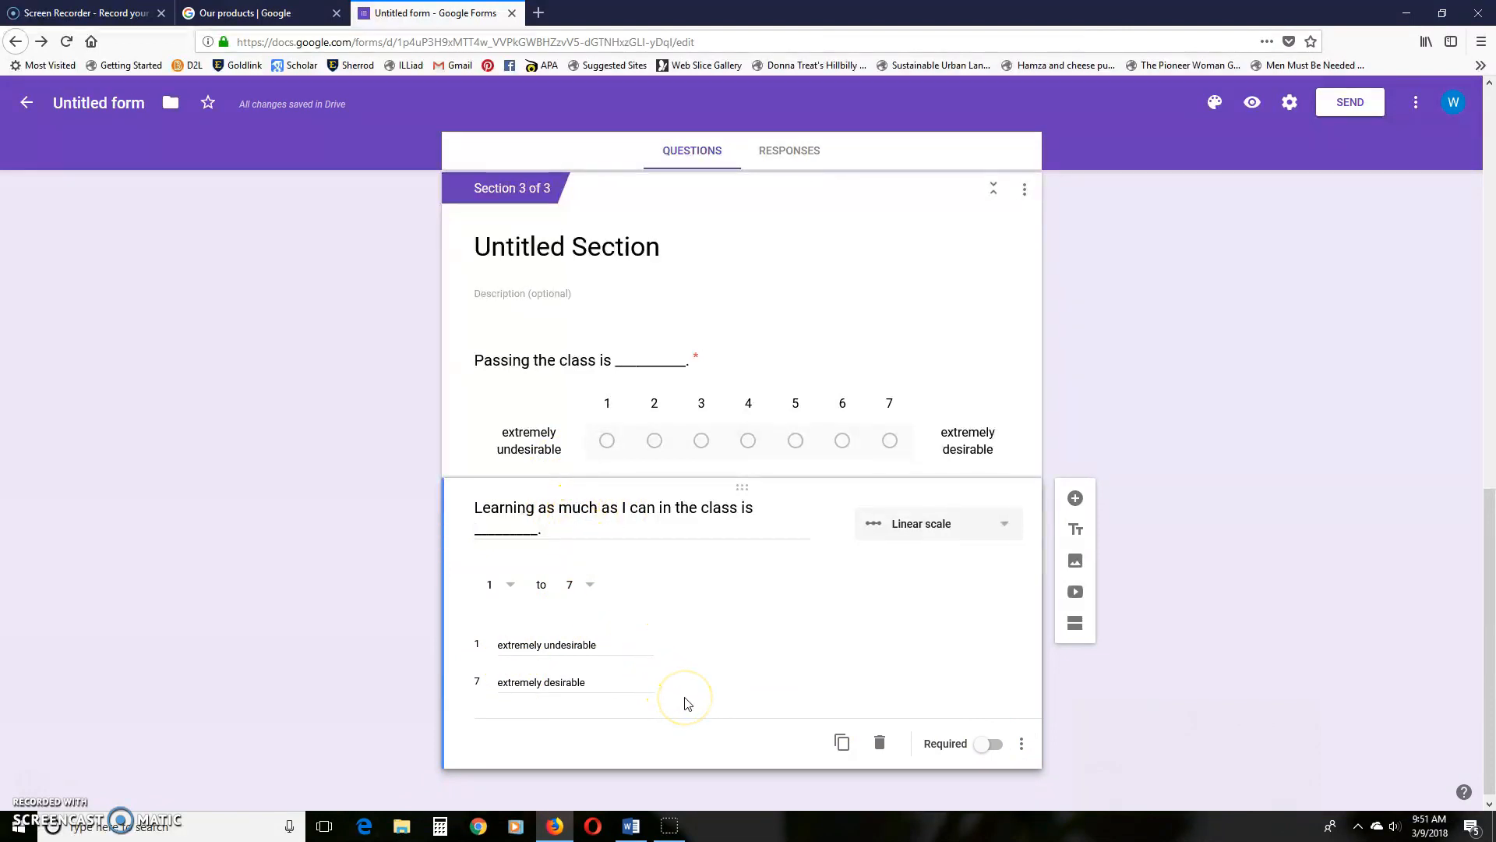
left_click(984, 746)
- Add a new blank question below the "Learning as much as I can" question and a new section after it
left_click(1067, 499)
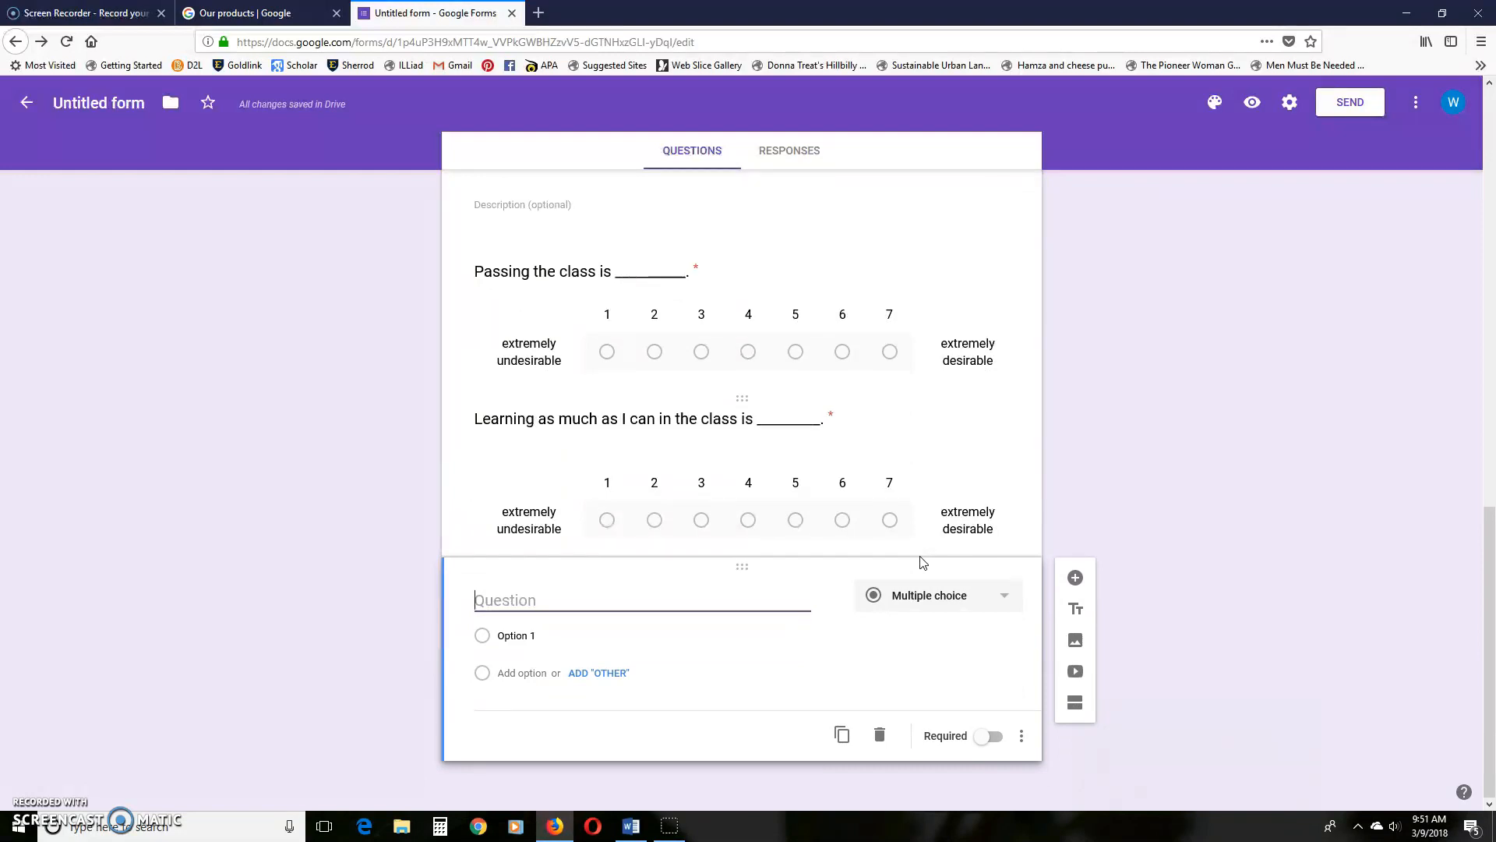
left_click(1073, 705)
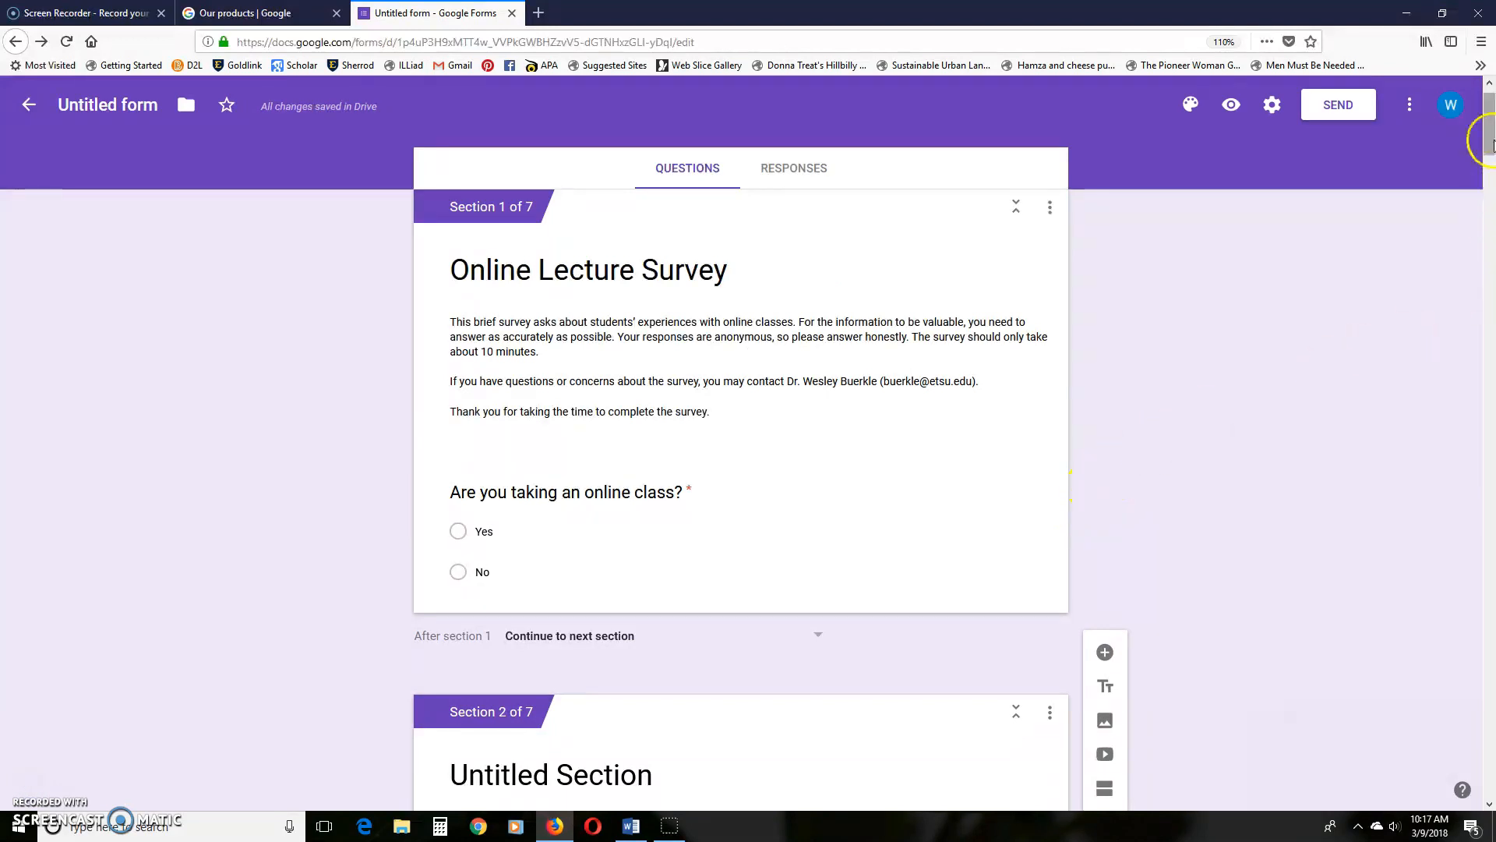
- Review the completed form from the opening section through the rating and percentage questions to the closing thank-you section
mouse_move(1490, 138)
left_mouse_down()
mouse_move(1466, 310)
mouse_move(1480, 341)
mouse_move(1456, 362)
mouse_move(1472, 348)
mouse_move(1471, 331)
mouse_move(1459, 337)
mouse_move(1451, 385)
mouse_move(1481, 405)
mouse_move(1442, 457)
mouse_move(1403, 678)
left_mouse_up()
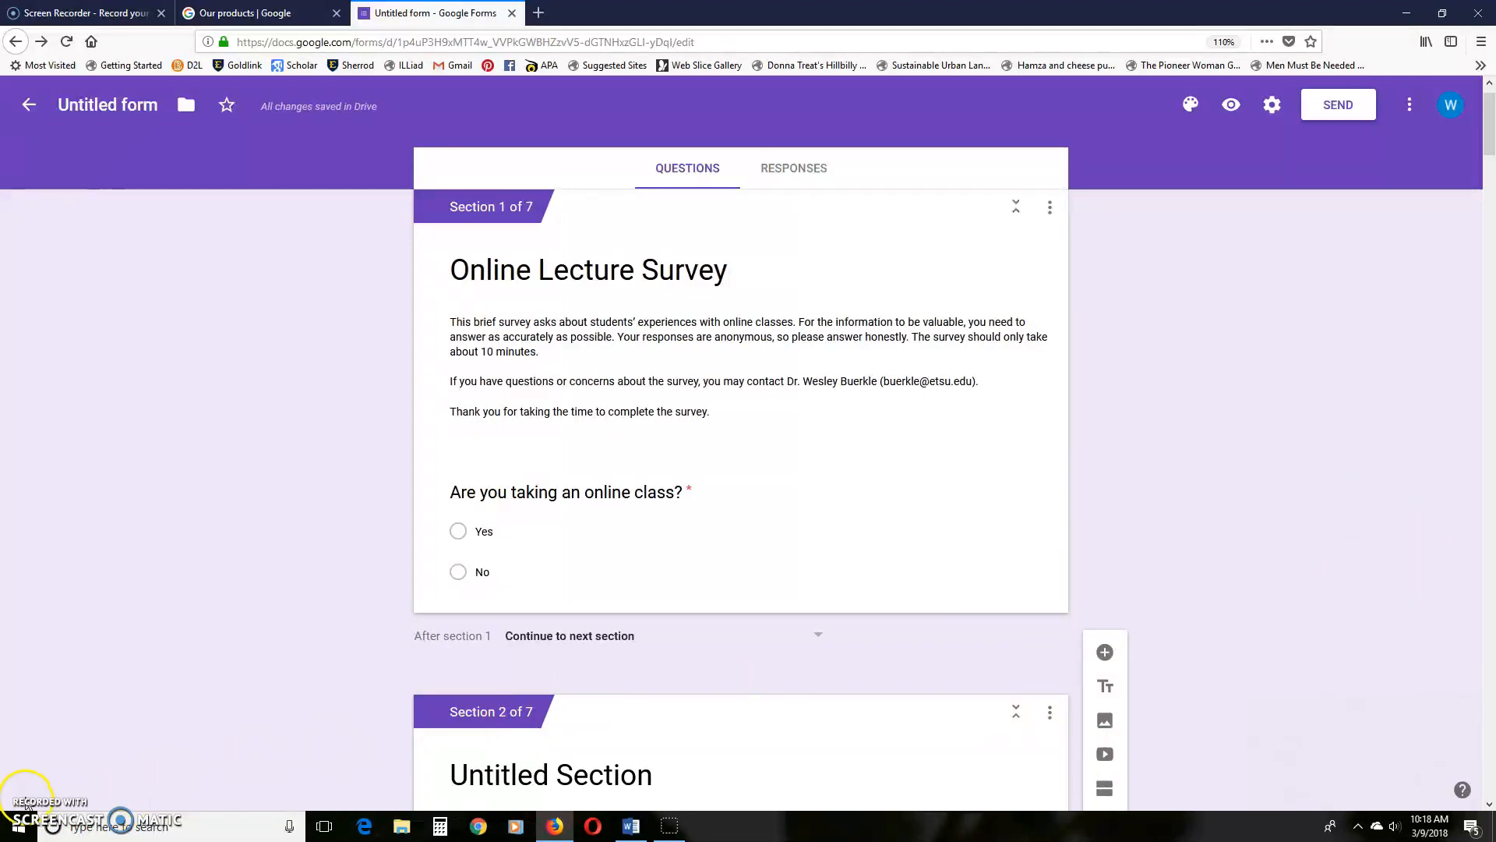
scroll(828, 636, "down", 3)
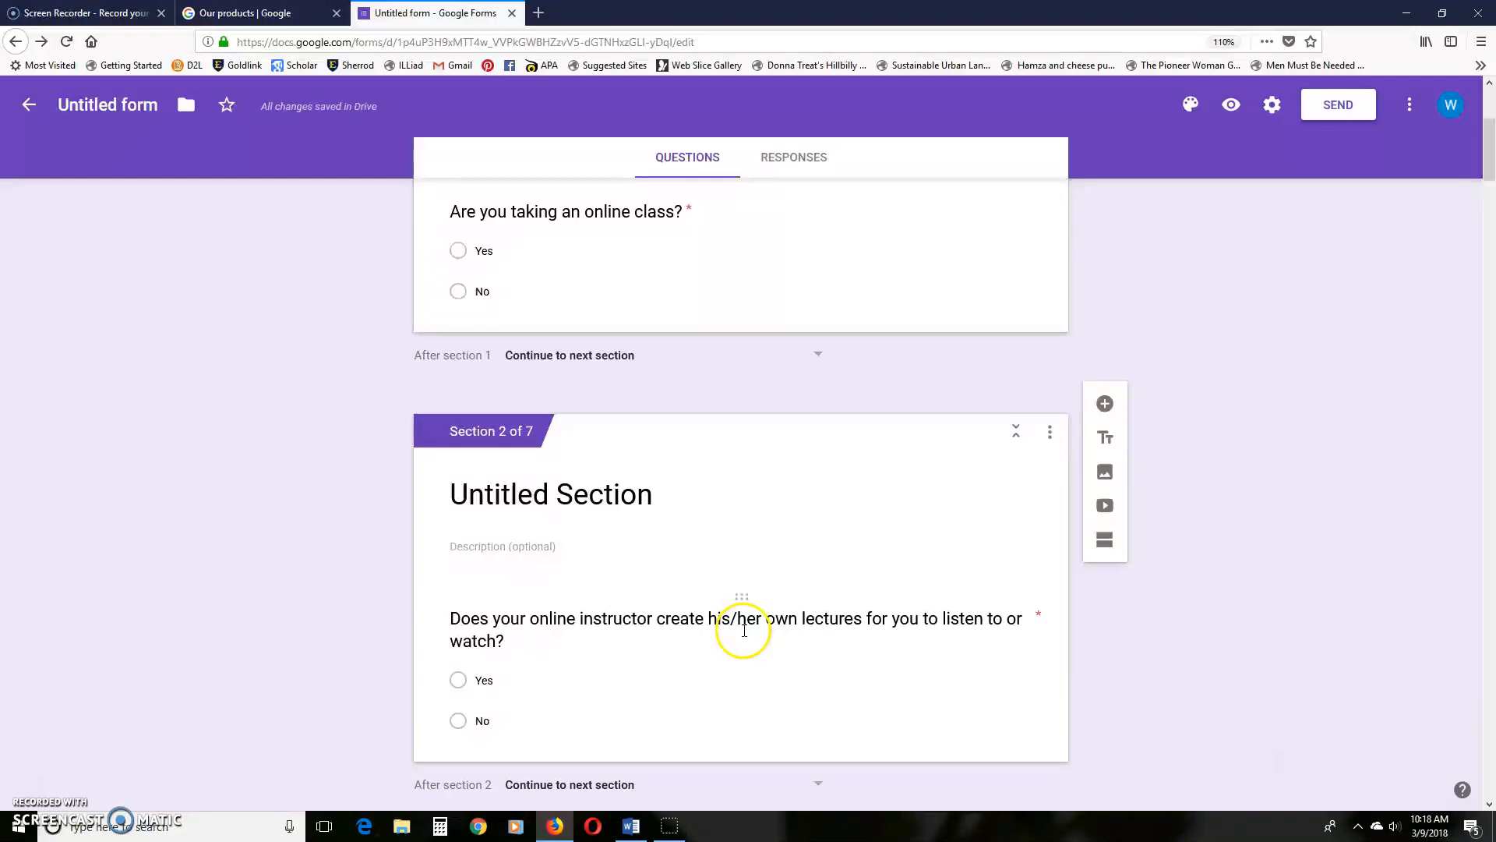
scroll(750, 629, "down", 4)
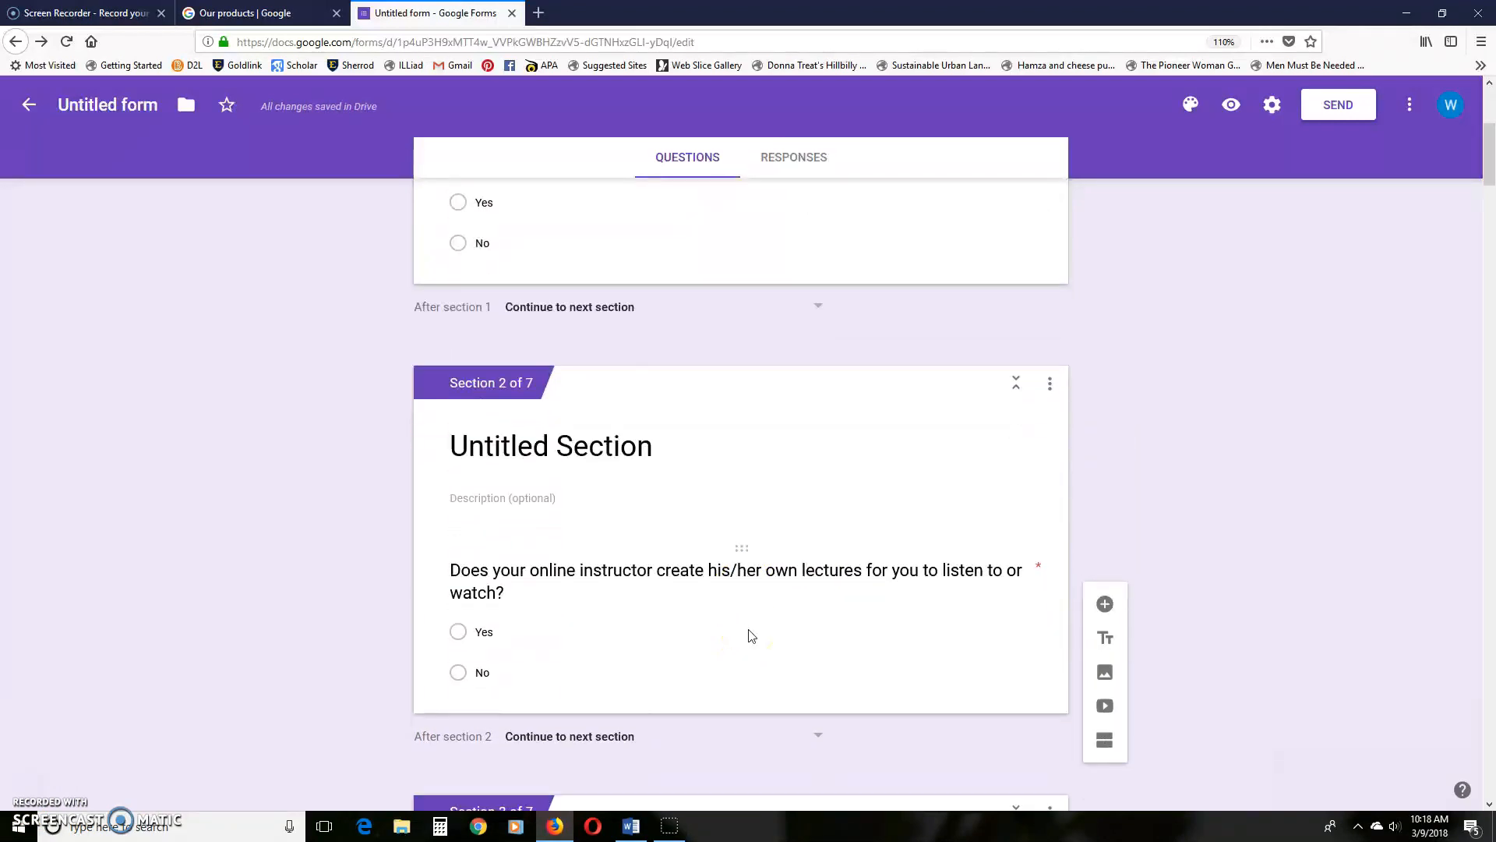
scroll(748, 629, "down", 2)
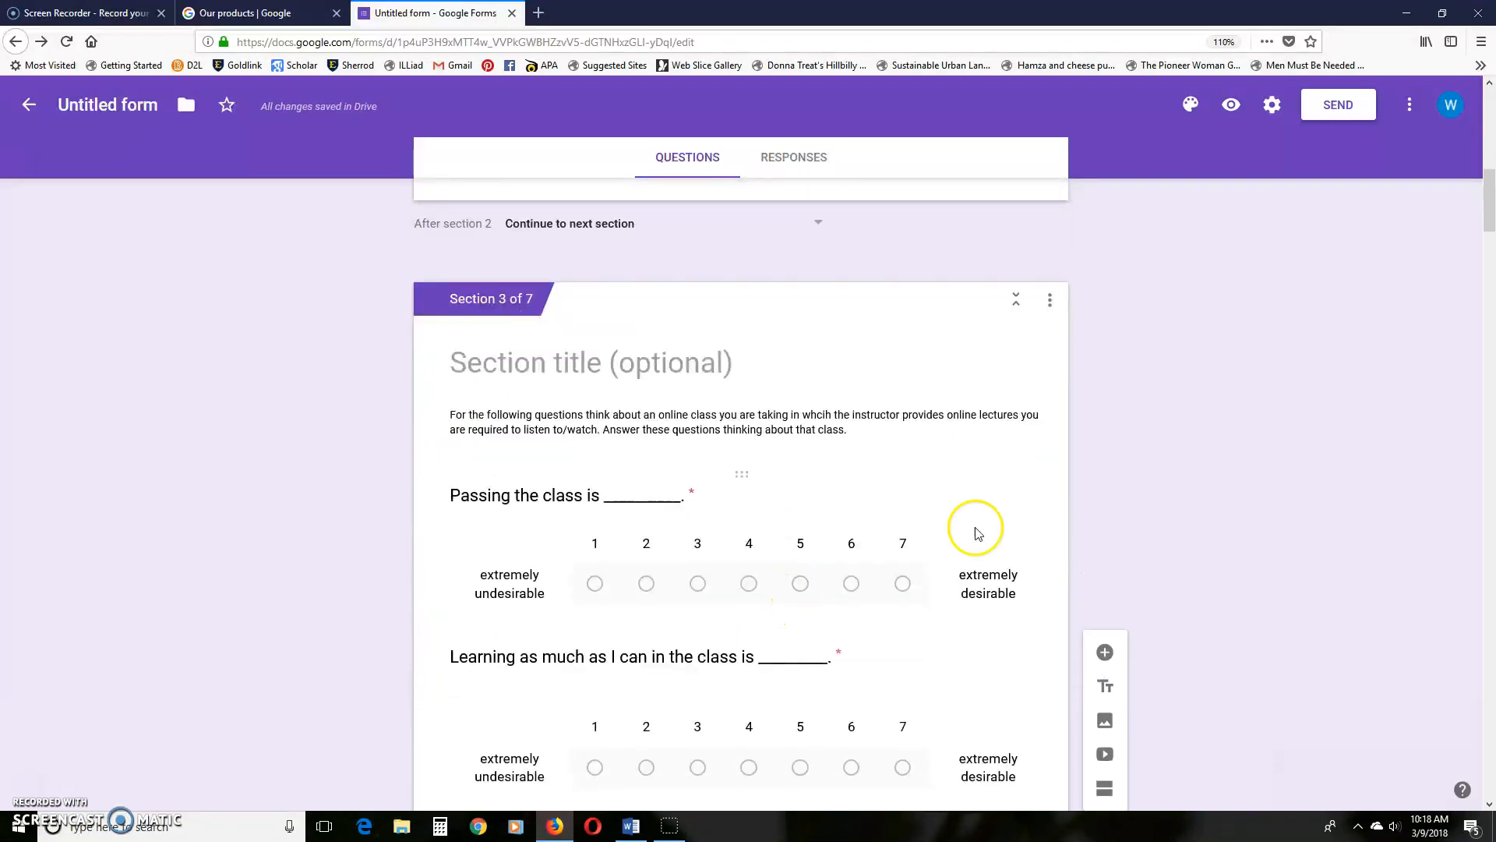
left_click_drag(1489, 200, 1489, 768)
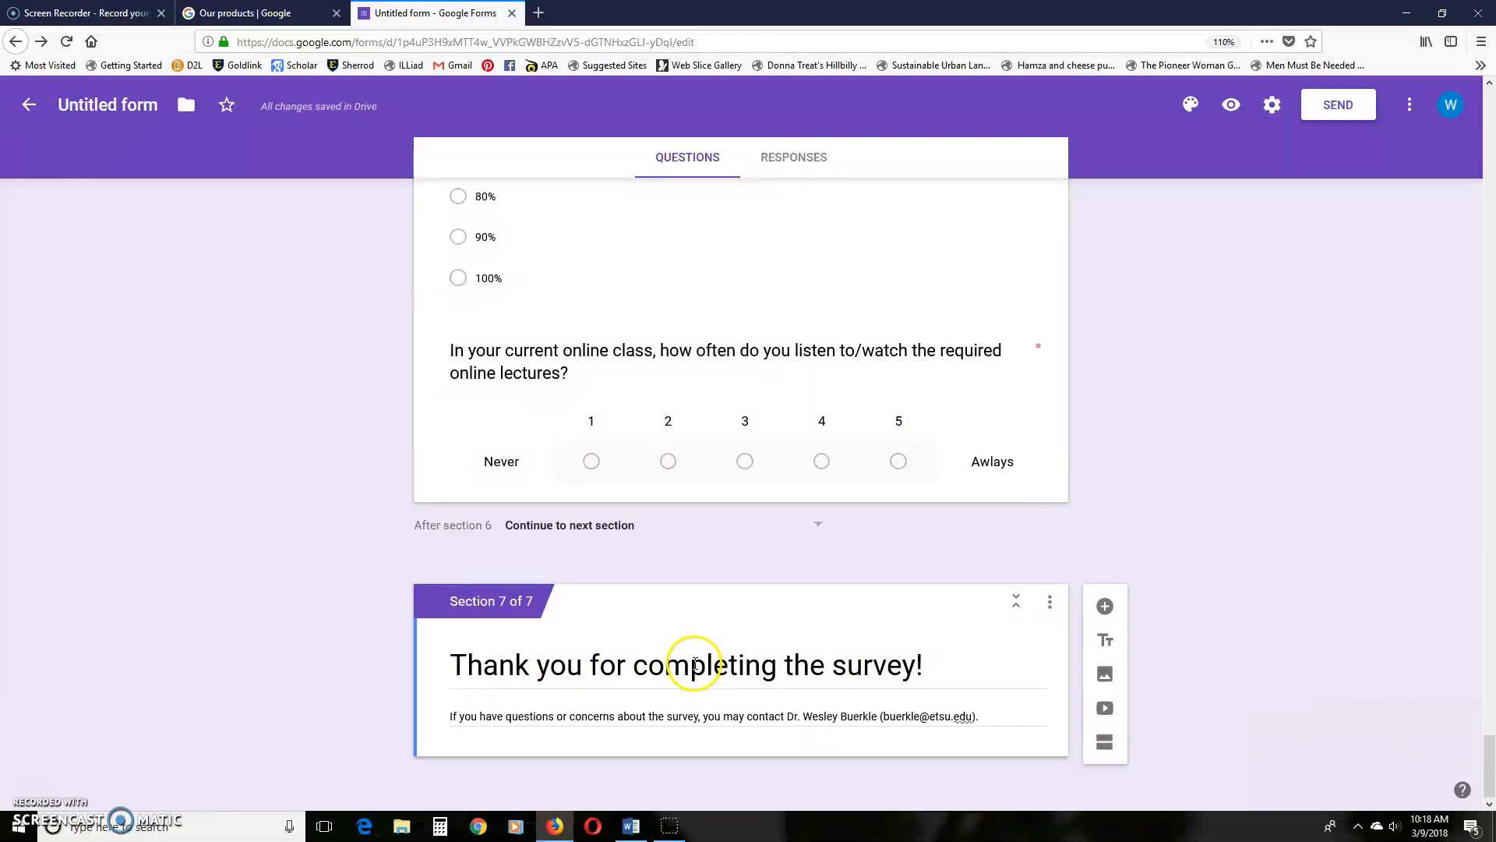
scroll(708, 628, "up", 3)
scroll(710, 629, "up", 8)
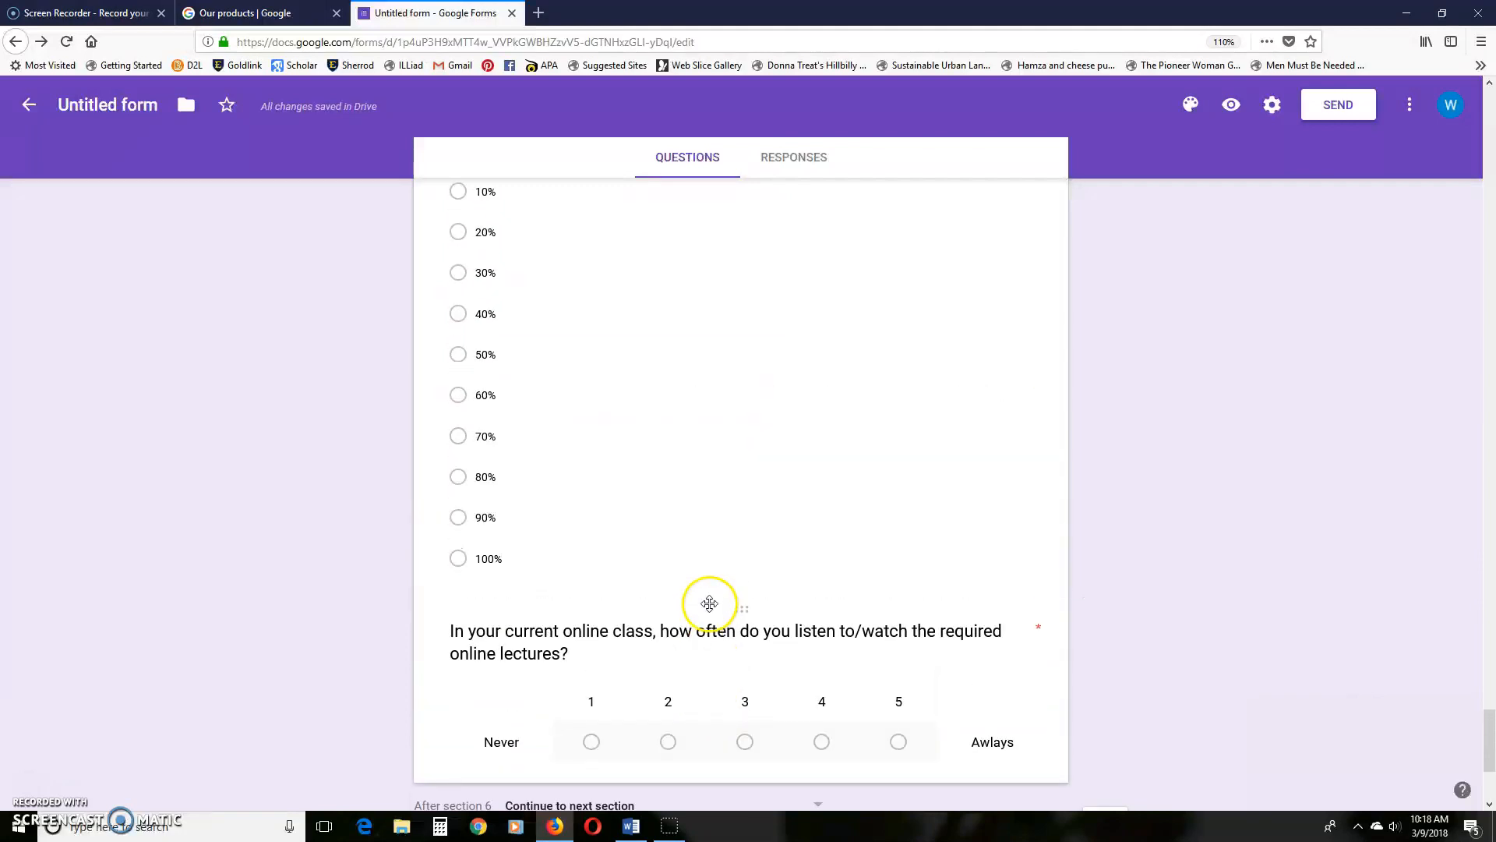
scroll(710, 604, "up", 4)
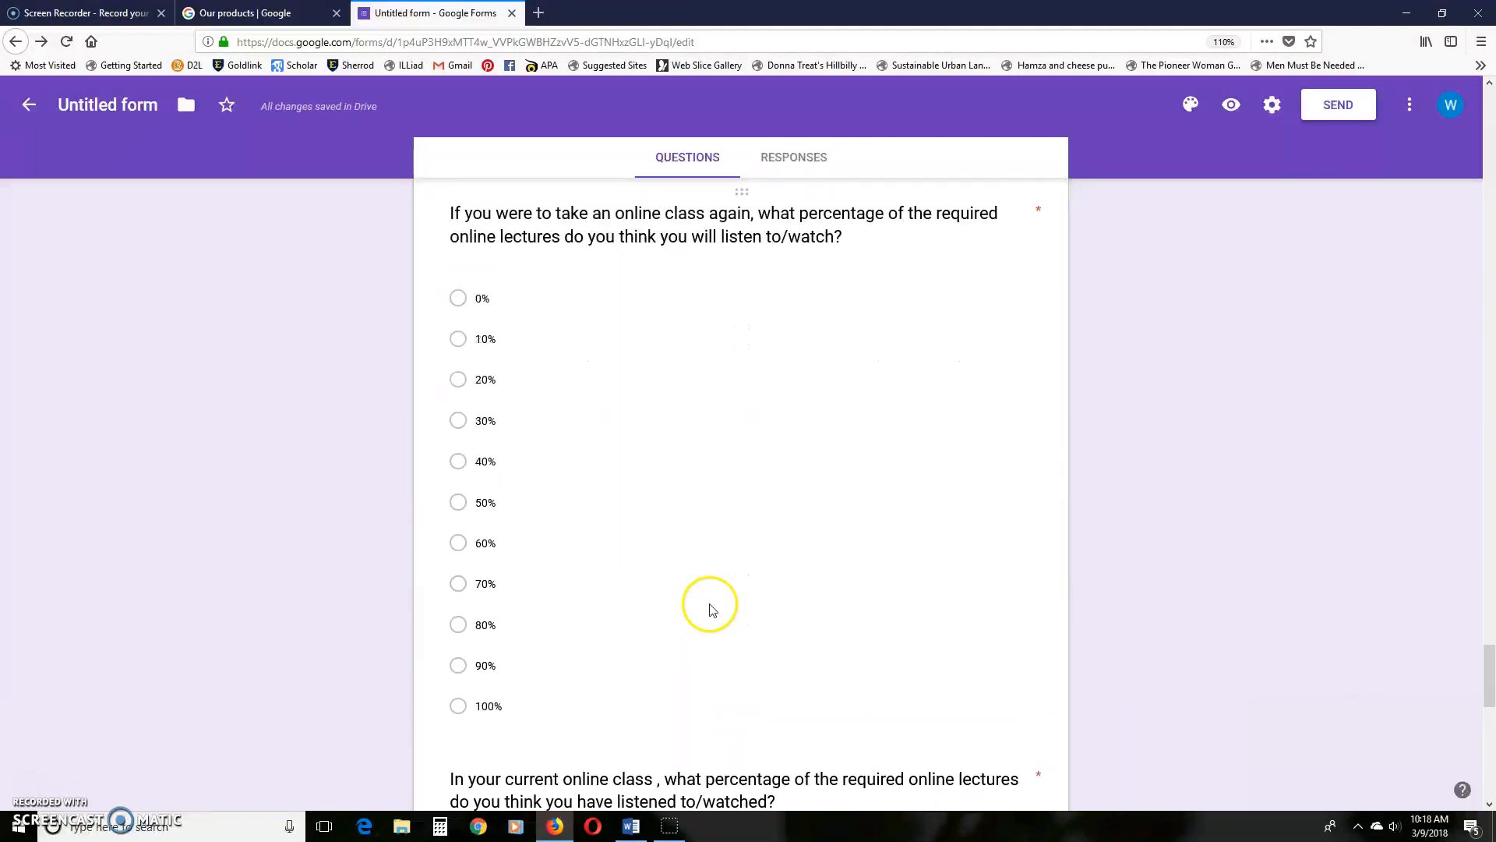
scroll(710, 609, "down", 9)
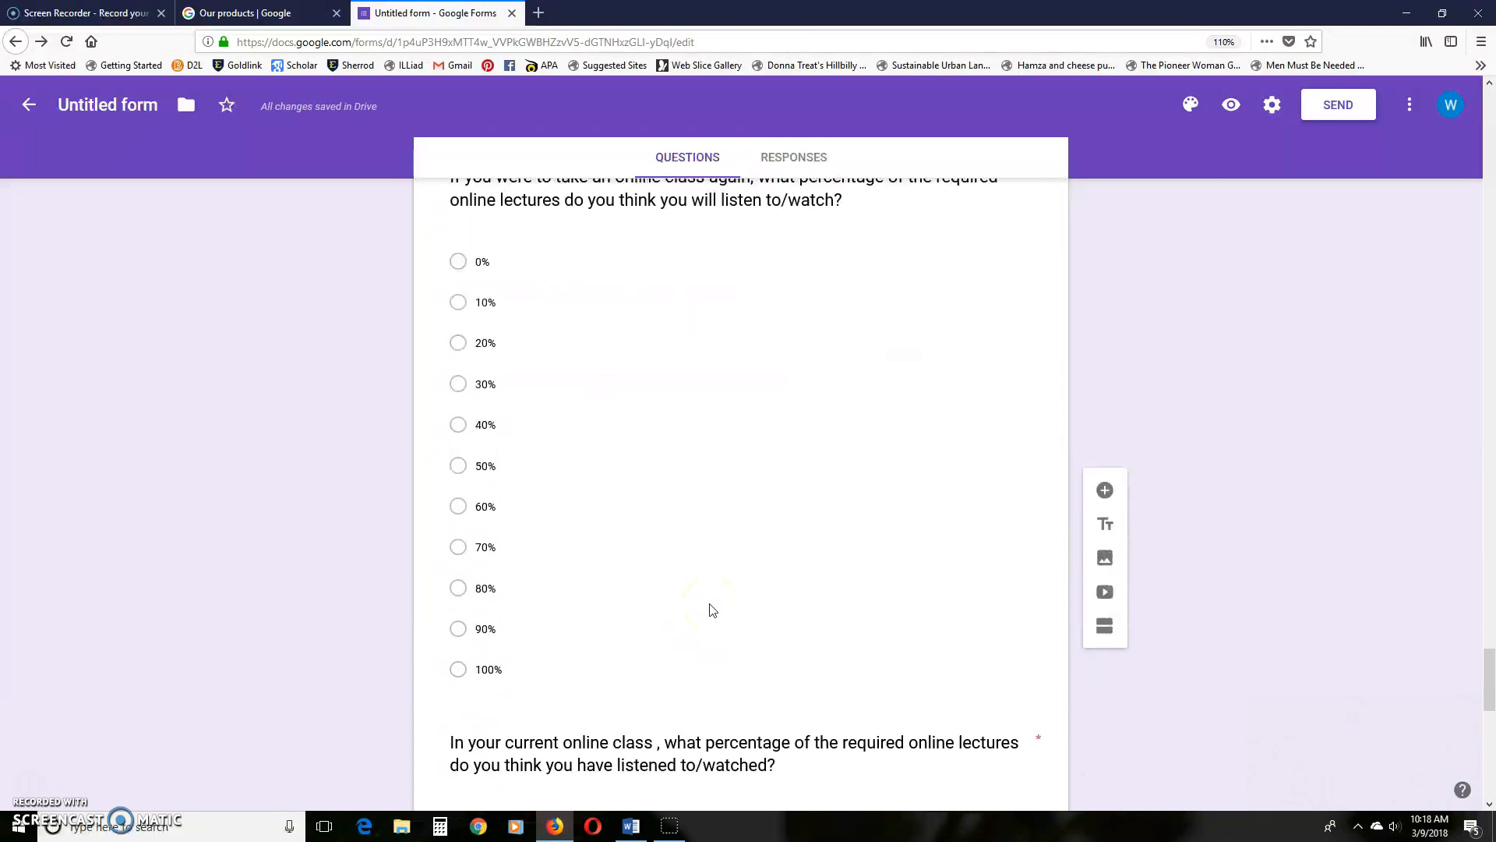
scroll(711, 603, "down", 4)
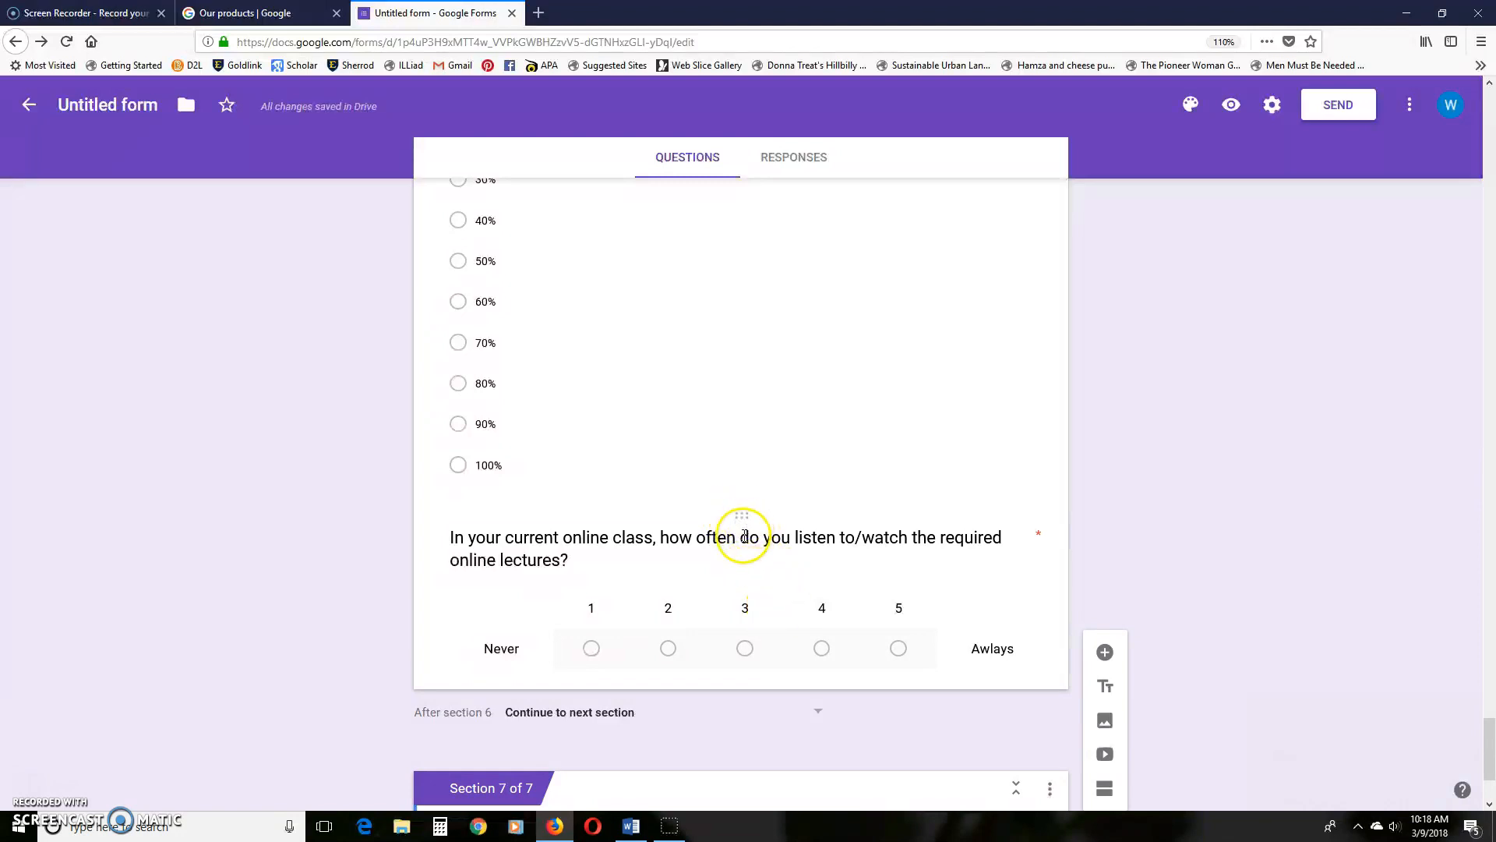
- Move the "how often do you listen to/watch the required online lectures" question to the top of its section, above the percentage questions
left_click_drag(743, 518, 735, 148)
left_click_drag(725, 365, 714, 262)
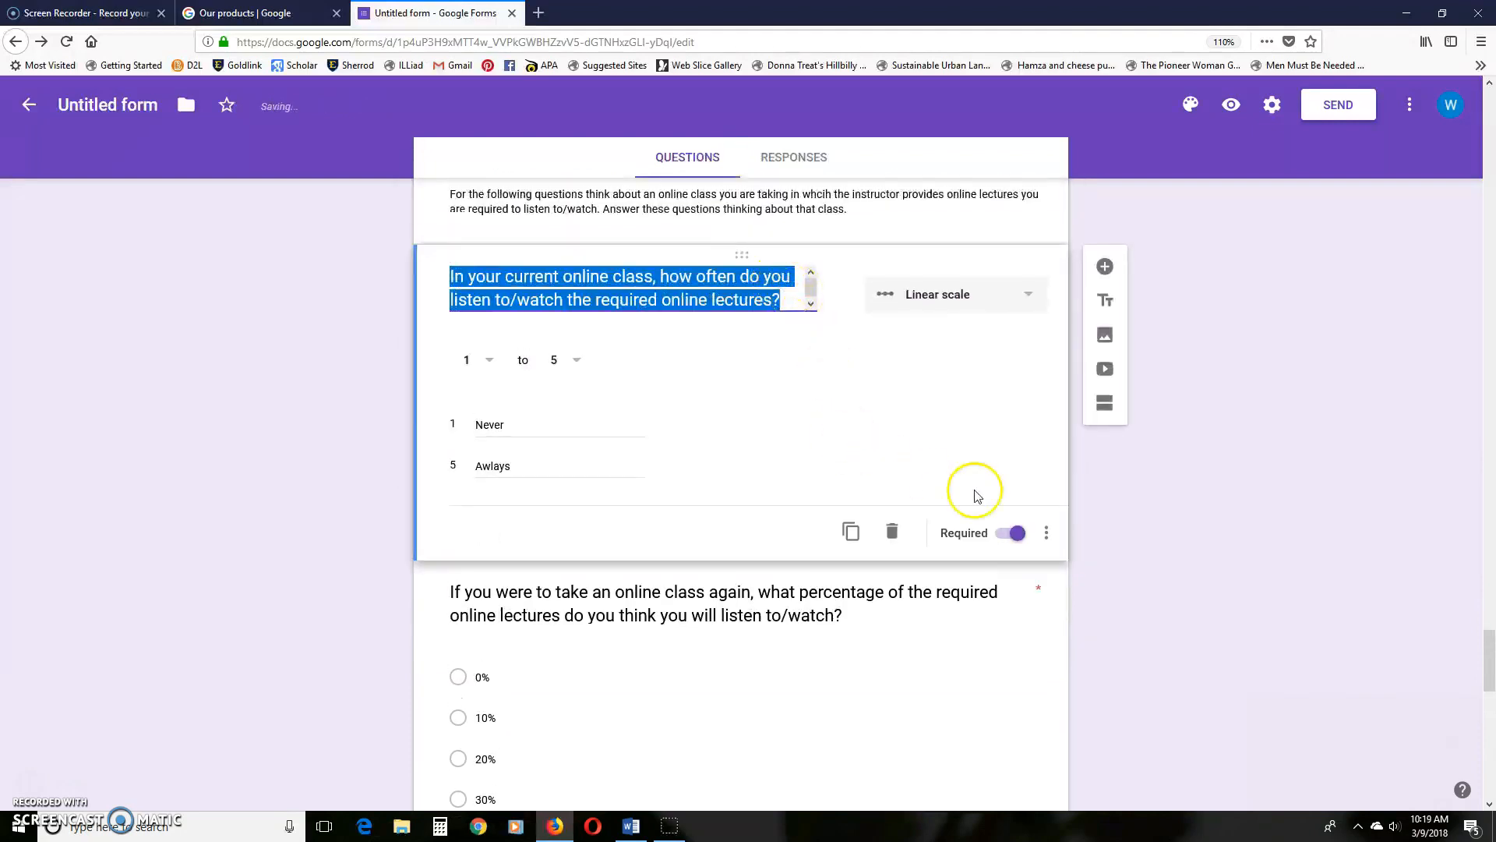
left_click(1213, 522)
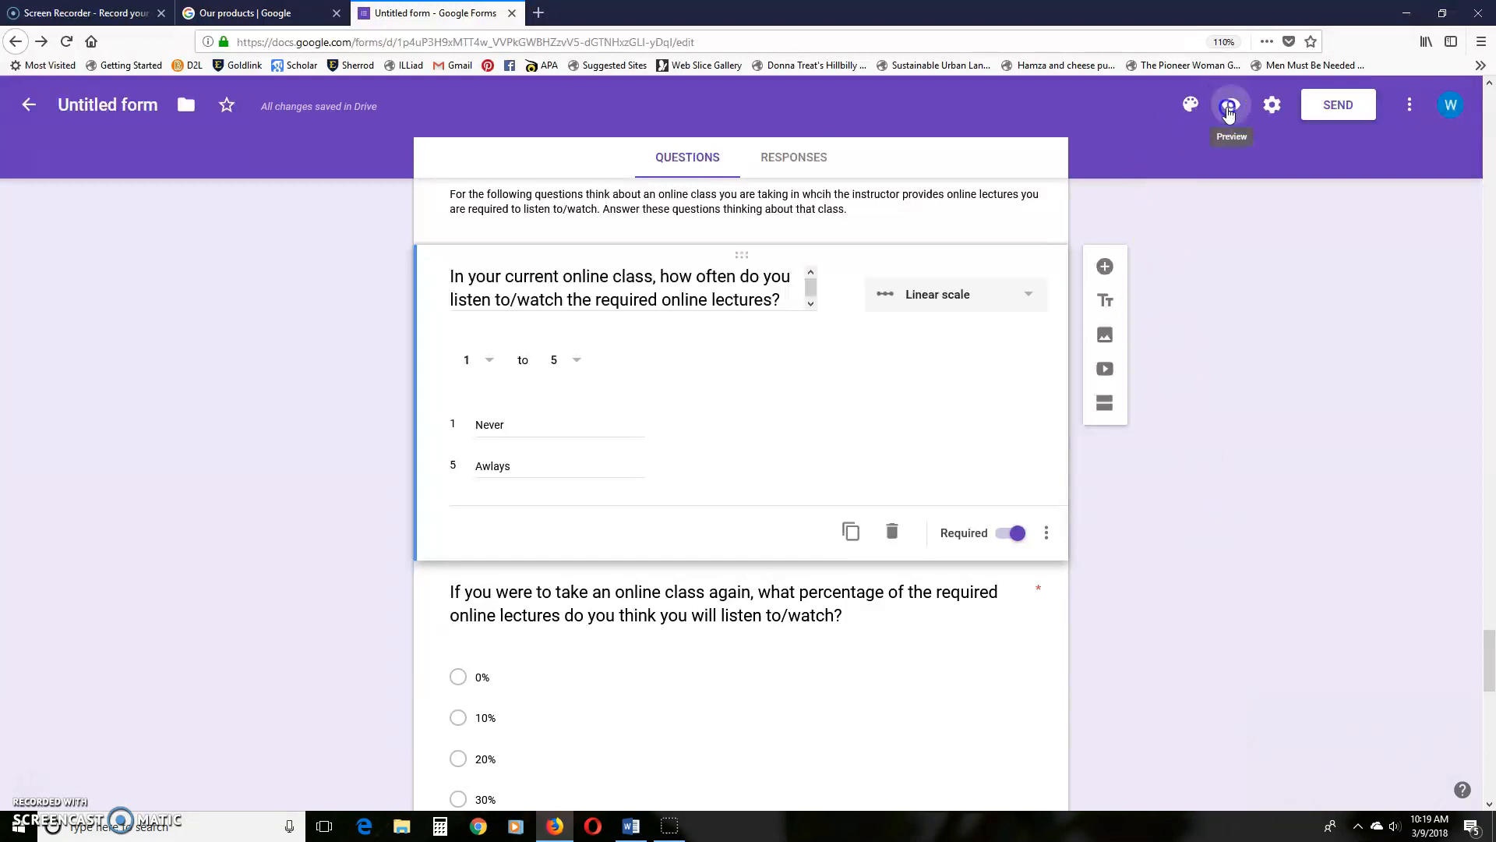
- Preview the survey and test the No answer to "Are you taking an online class?", then return to the opening page
left_click(1231, 107)
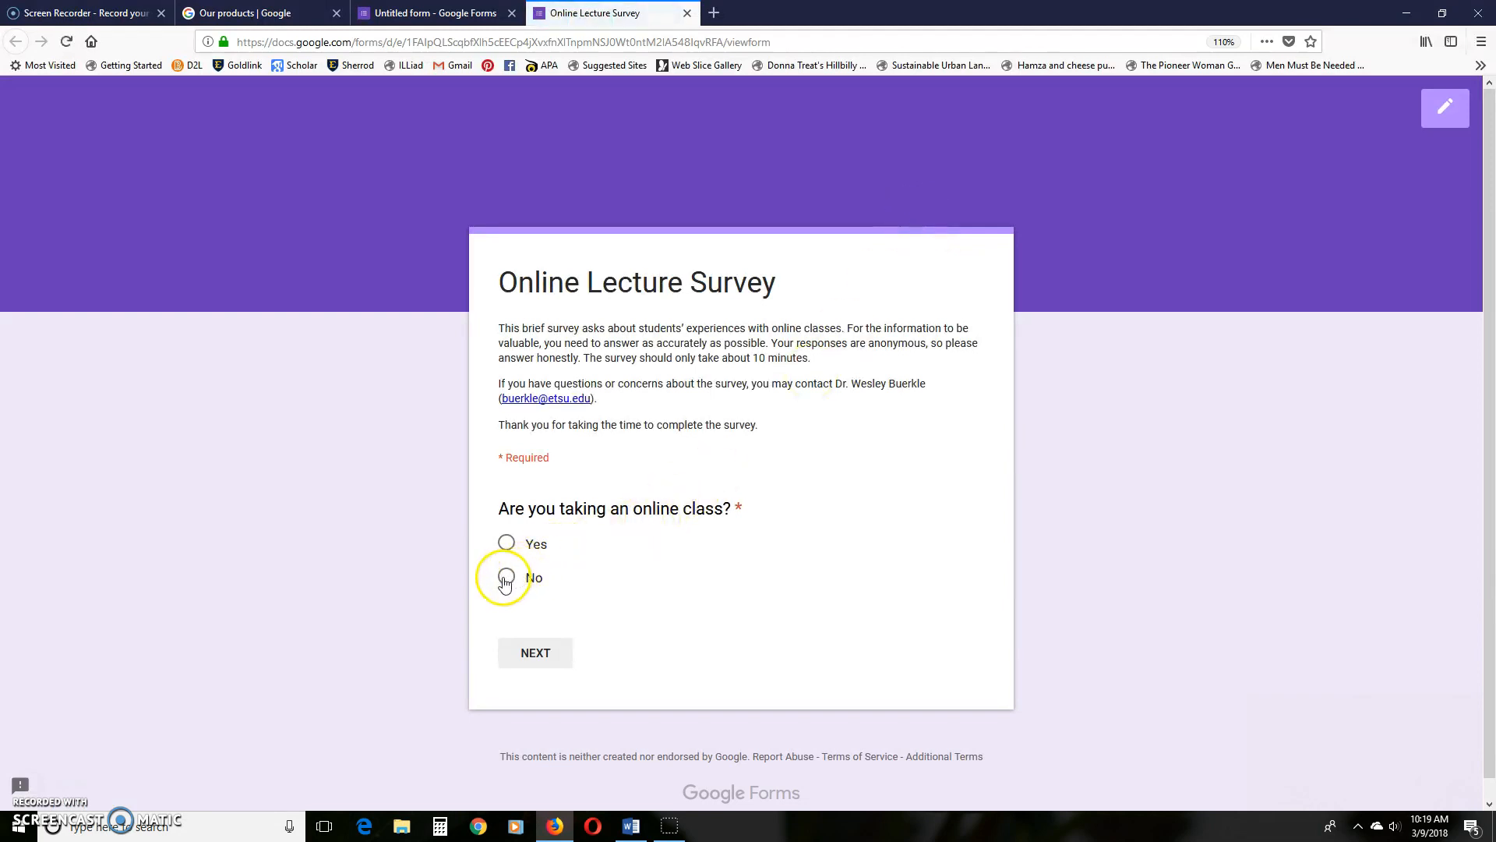
left_click(548, 659)
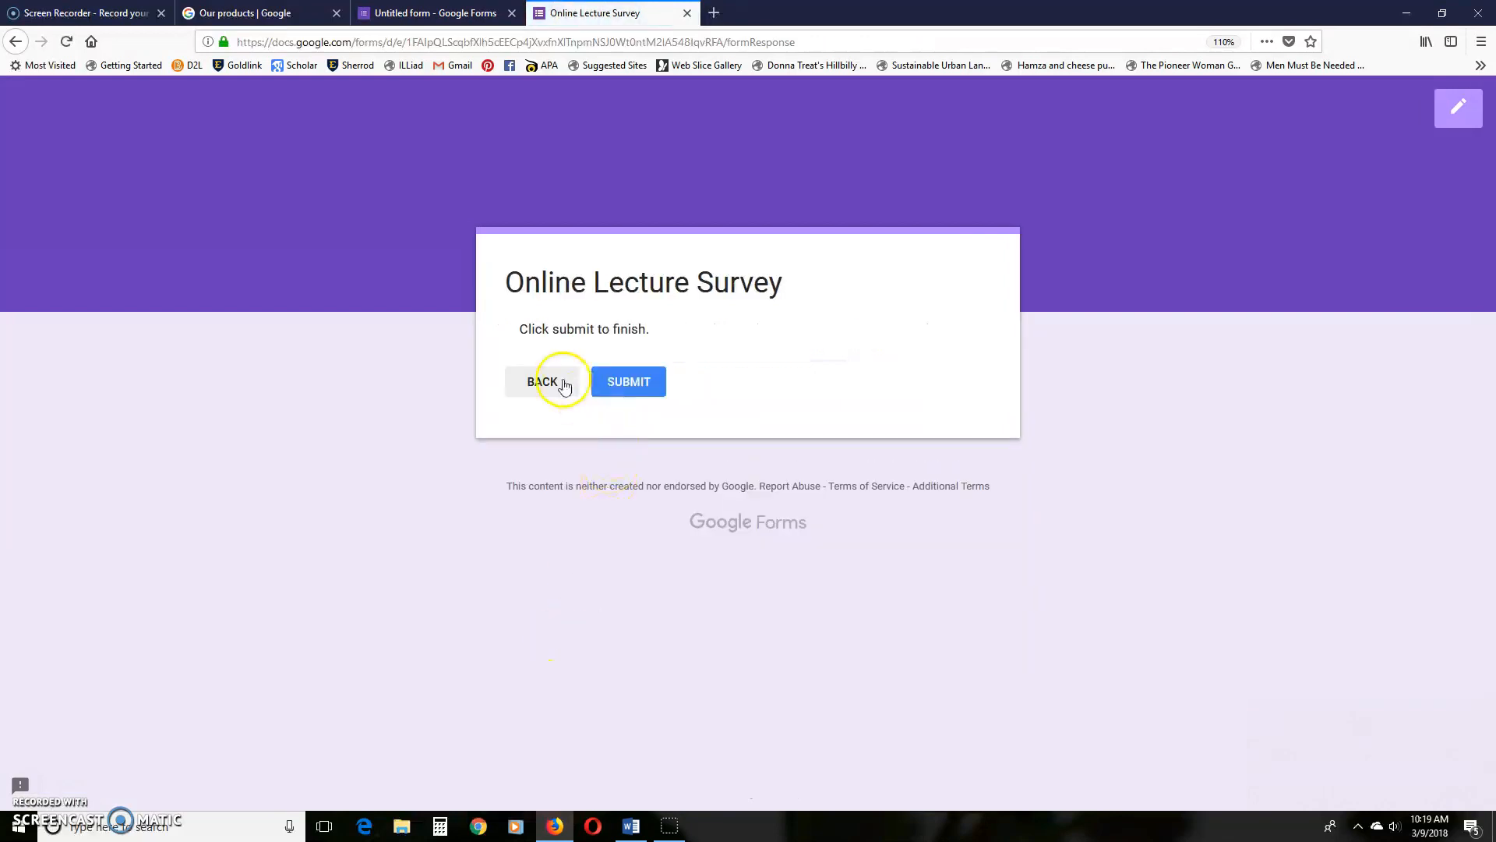
left_click(562, 384)
- Test the Yes branch by answering Yes to both screening questions and continuing to the rating section
left_click(508, 545)
left_click(527, 651)
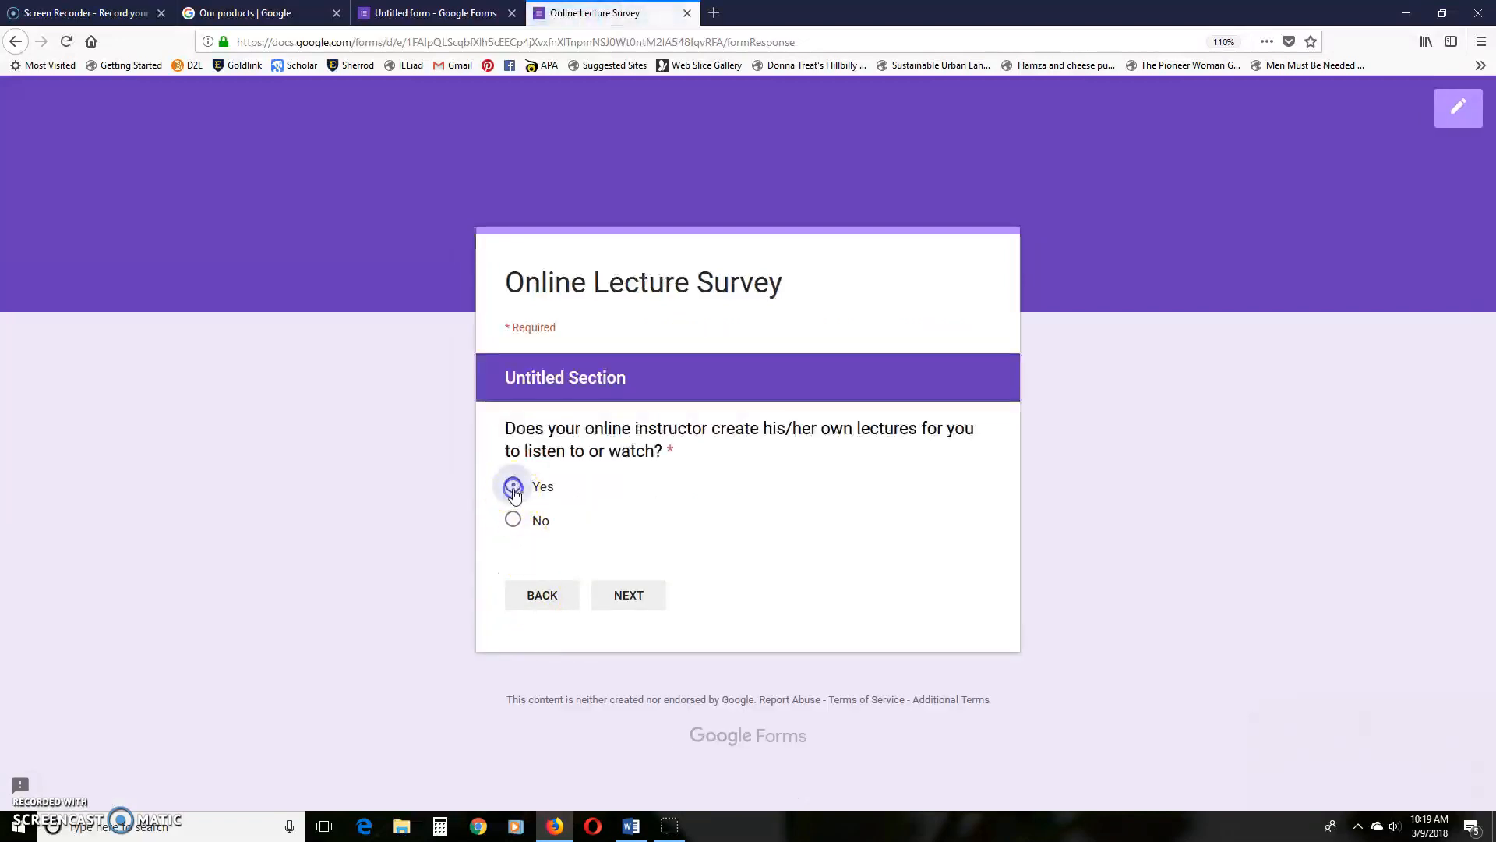
left_click(621, 602)
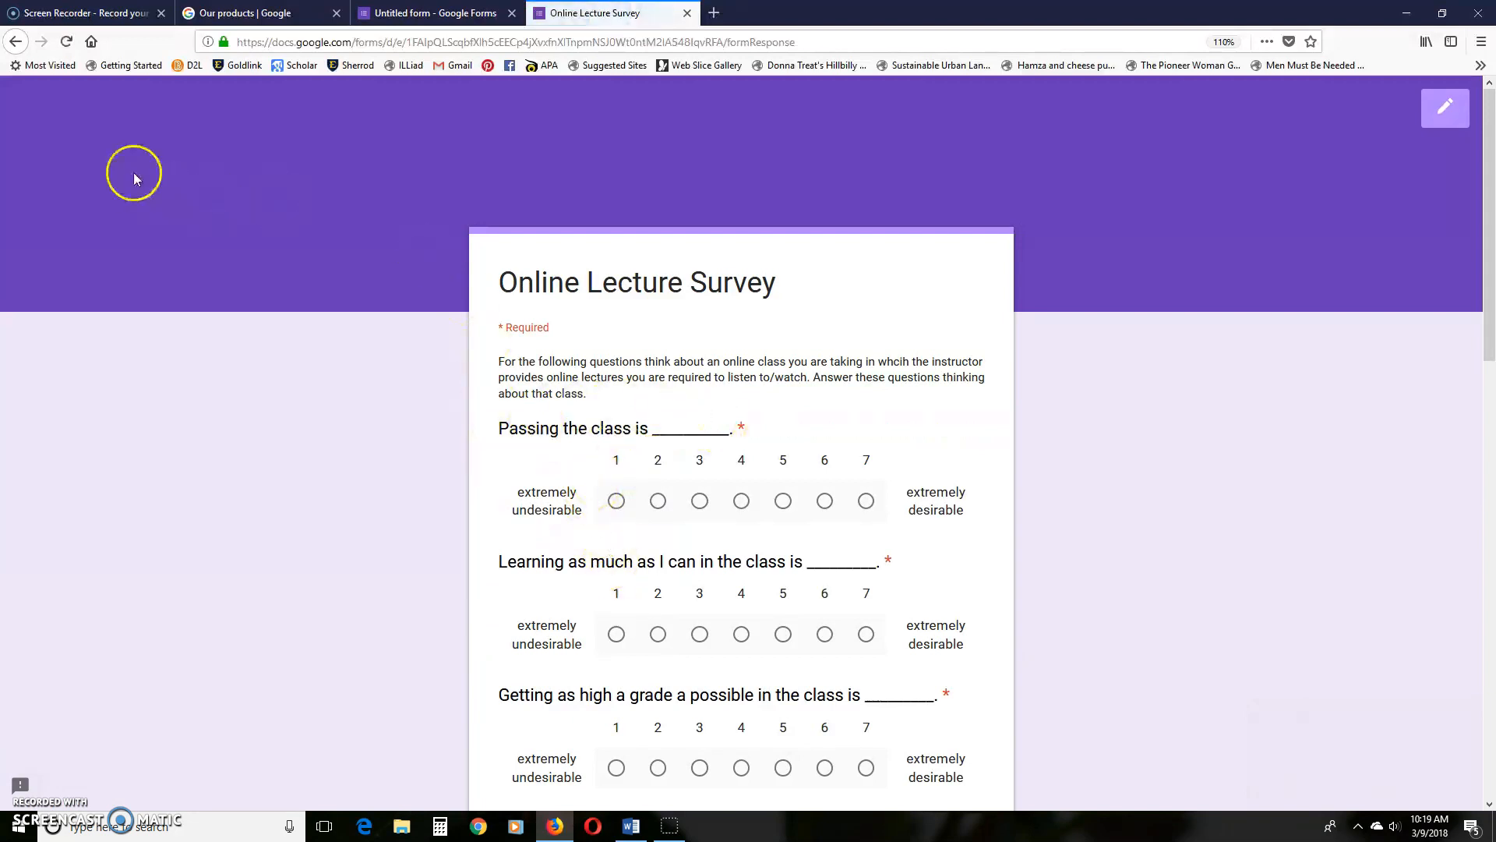
- Return to the survey's opening page, try to continue without an answer, and answer Yes to advance to the instructor-lectures question
left_click(15, 43)
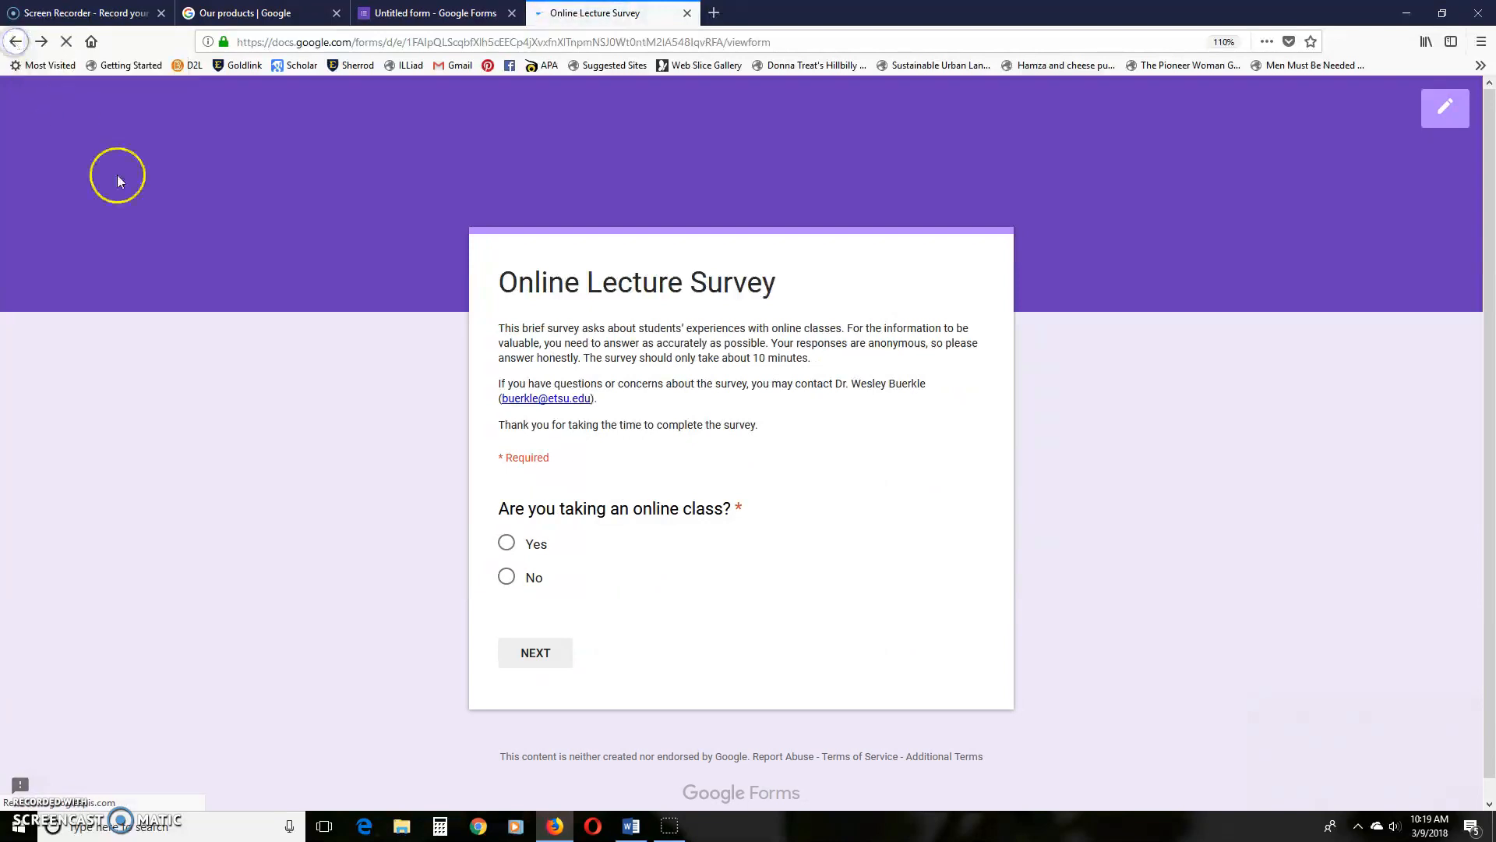
left_click(527, 657)
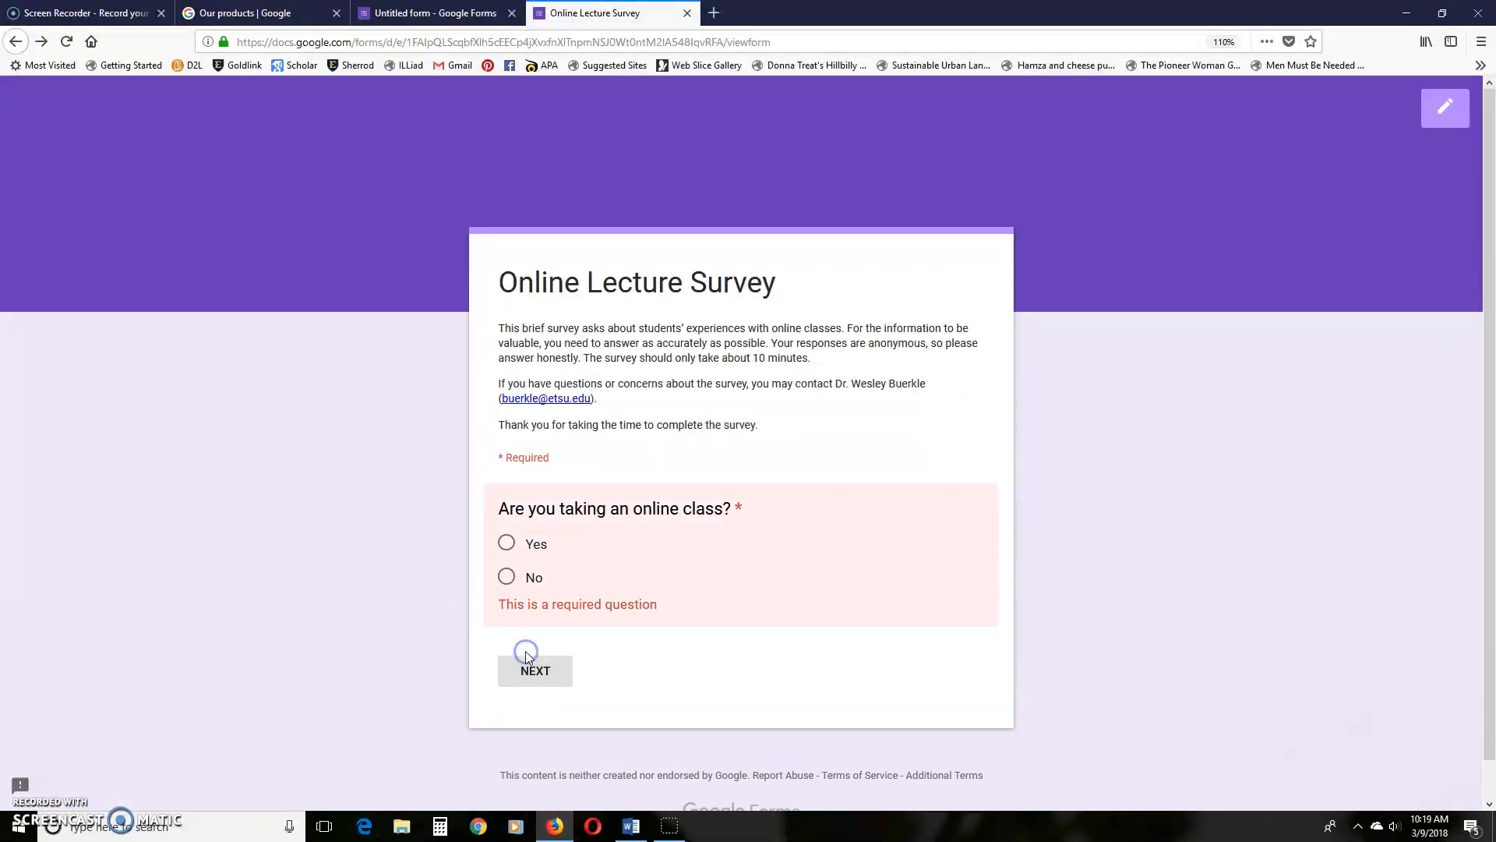
left_click(503, 549)
left_click(543, 653)
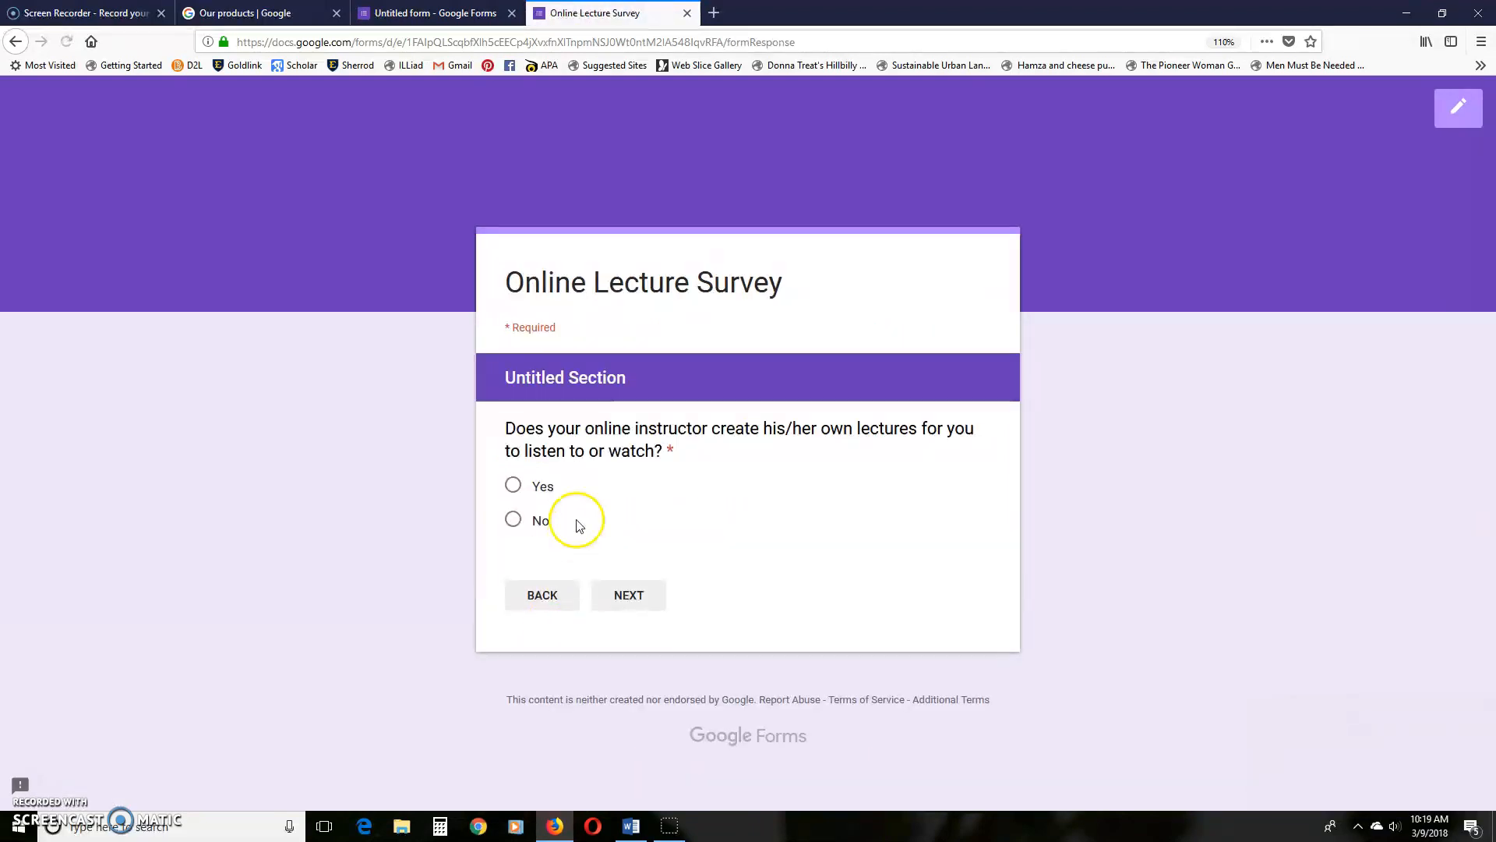